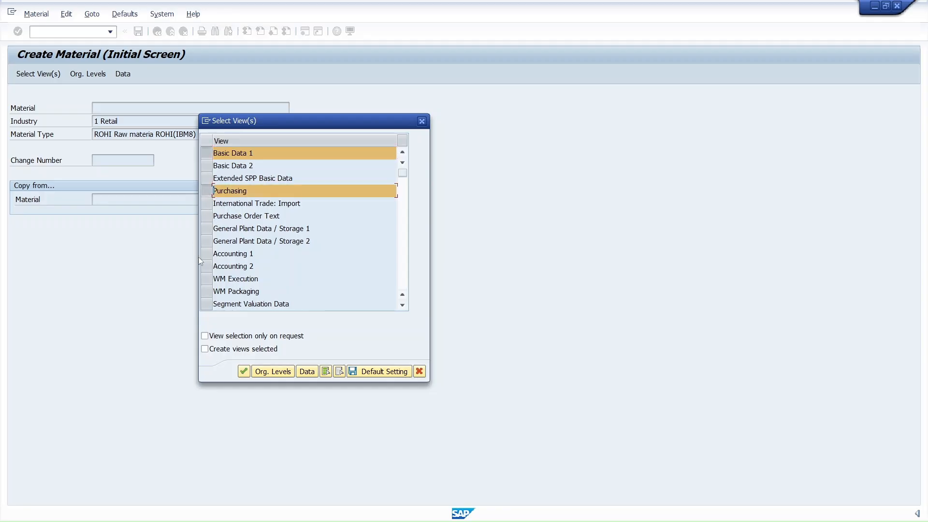
Add the Accounting 1 and General Plant Data / Storage 1 views to the material's view selection and confirm it
{"action": "left_click", "coordinate": [208, 252]}
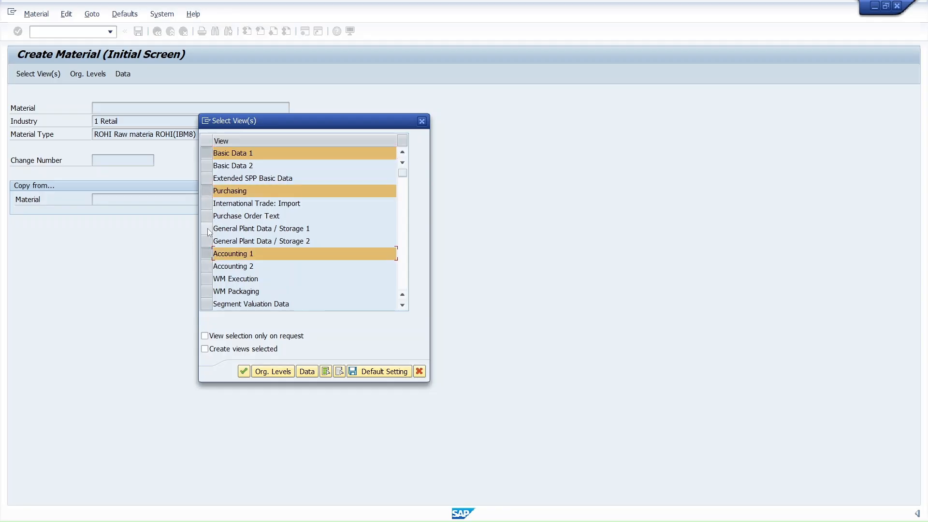
{"action": "left_click", "coordinate": [207, 229]}
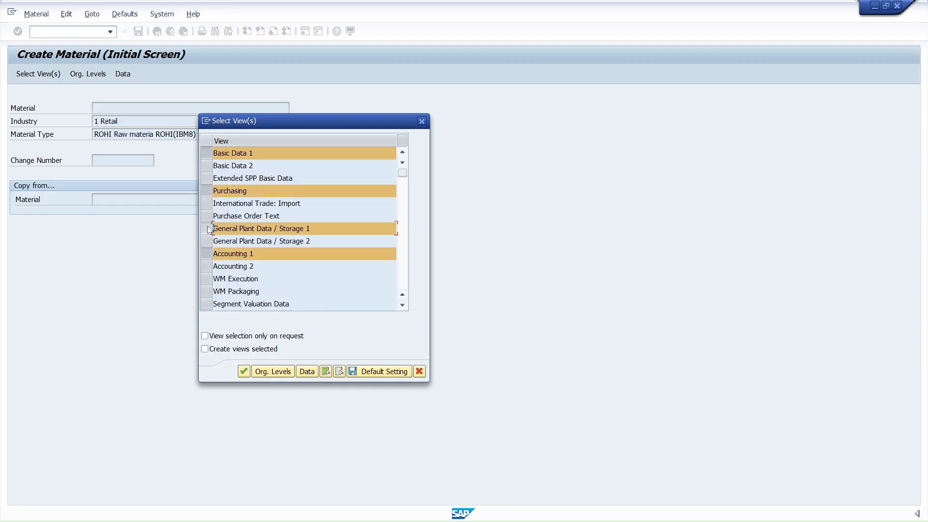
{"action": "left_click", "coordinate": [243, 371]}
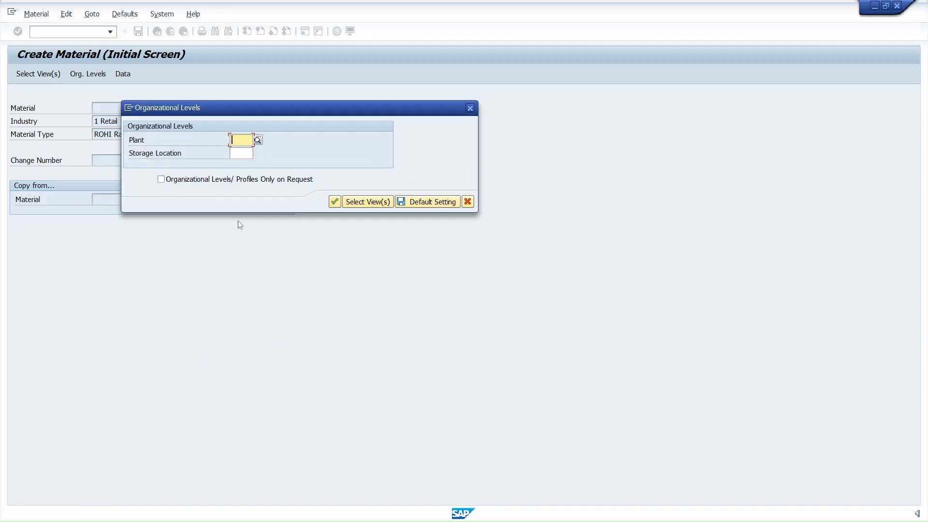
Set the organizational levels to plant Z286 and storage location 0001, and continue to the basic data
{"action": "type", "text": "z286"}
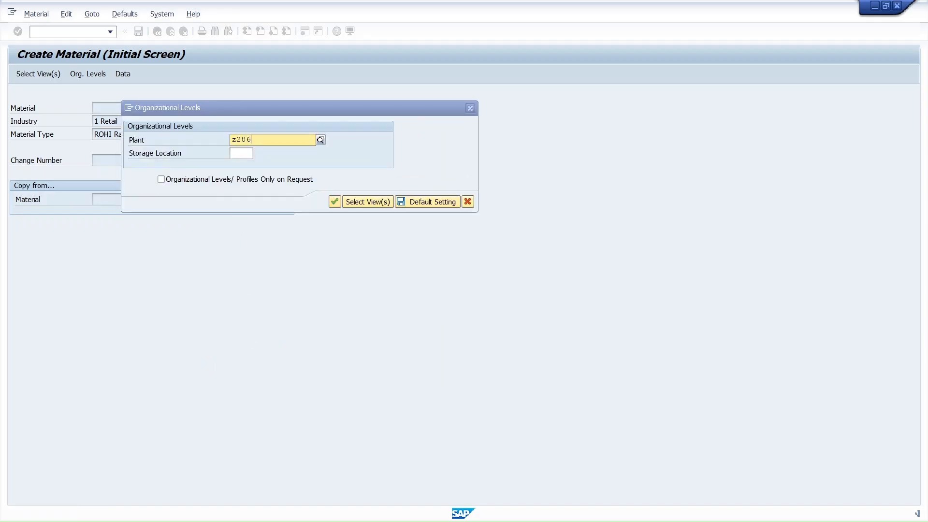
{"action": "key", "text": "Down"}
{"action": "key", "text": "Return"}
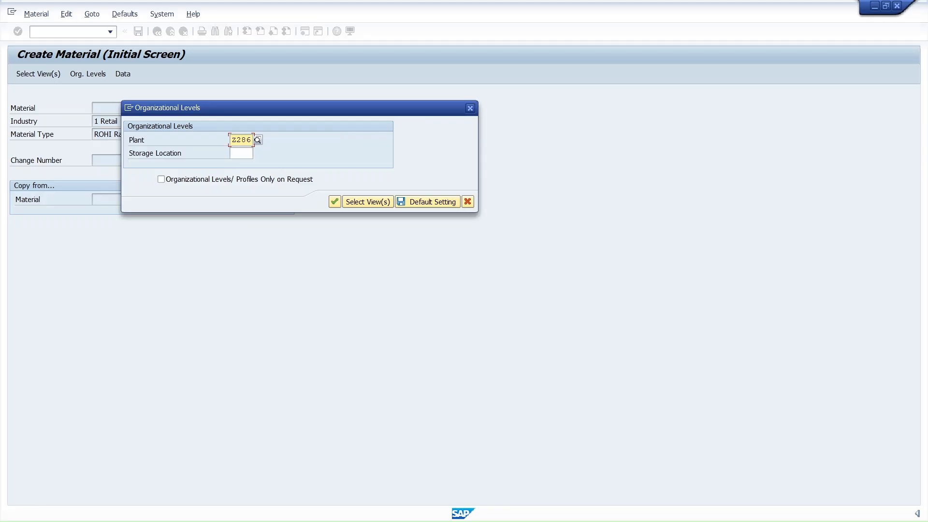
{"action": "key", "text": "Tab"}
{"action": "type", "text": "0001"}
{"action": "key", "text": "Return"}
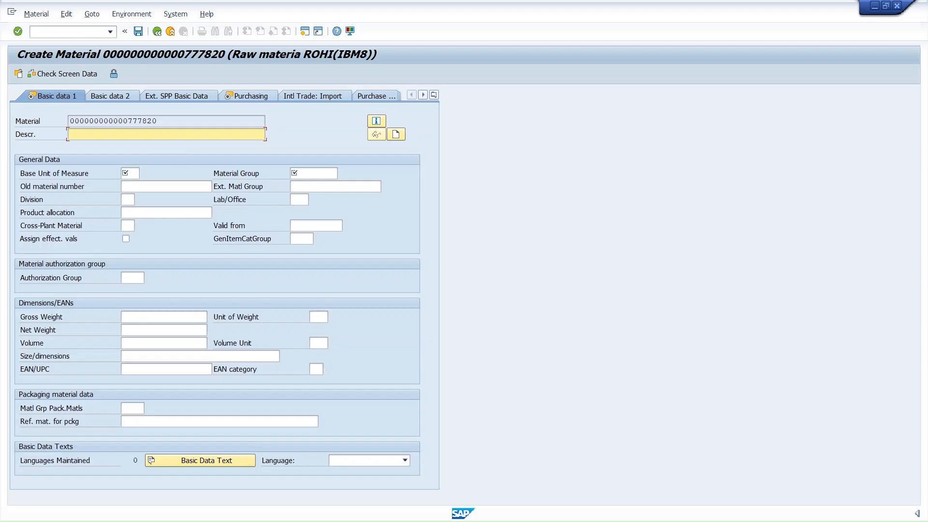
Fill in the basic data with description Auto PO Test, base unit of measure EA and material group 0004
{"action": "type", "text": "Auto PO Test"}
{"action": "left_click", "coordinate": [127, 173]}
{"action": "type", "text": "EA"}
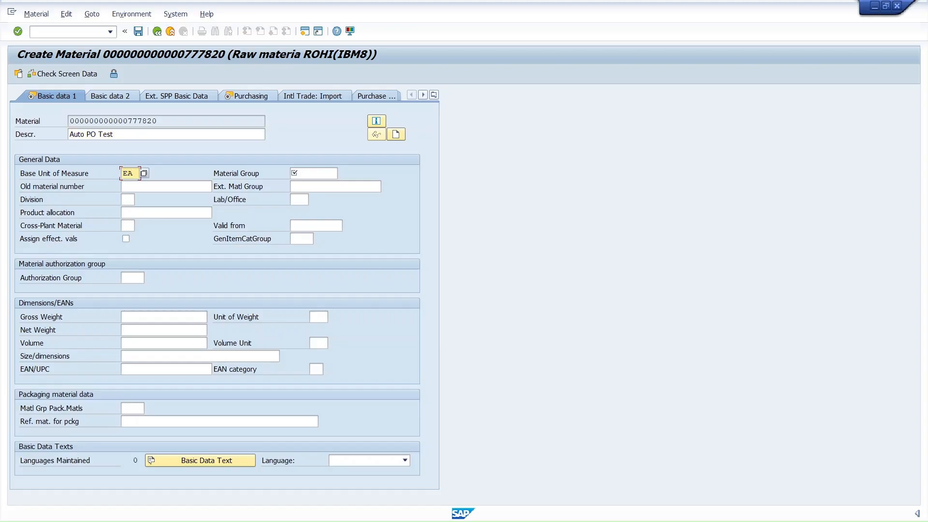
{"action": "key", "text": "Tab"}
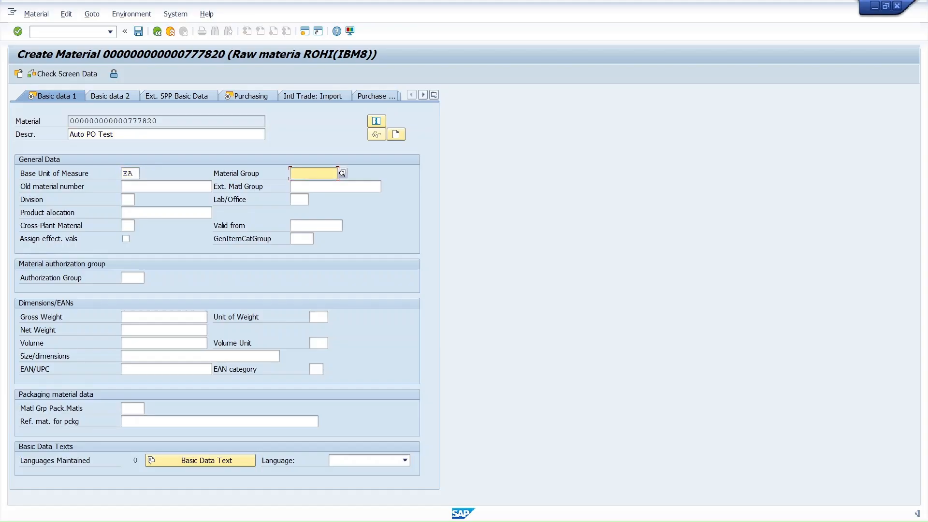
{"action": "left_click", "coordinate": [345, 173]}
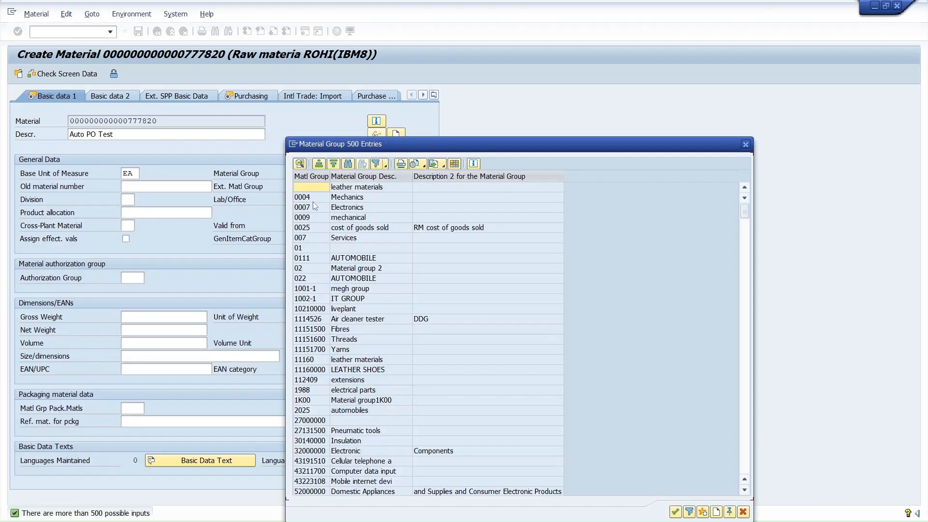
{"action": "double_click", "coordinate": [313, 201]}
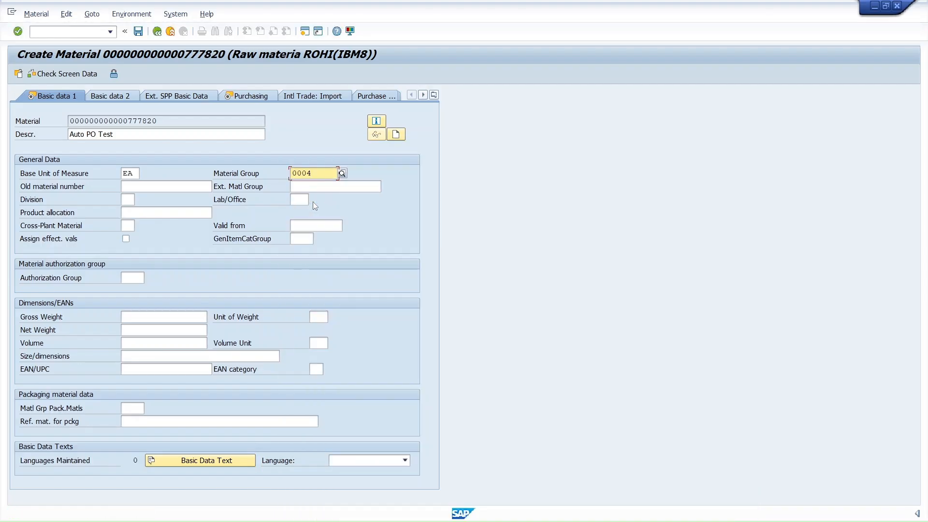
{"action": "key", "text": "Return"}
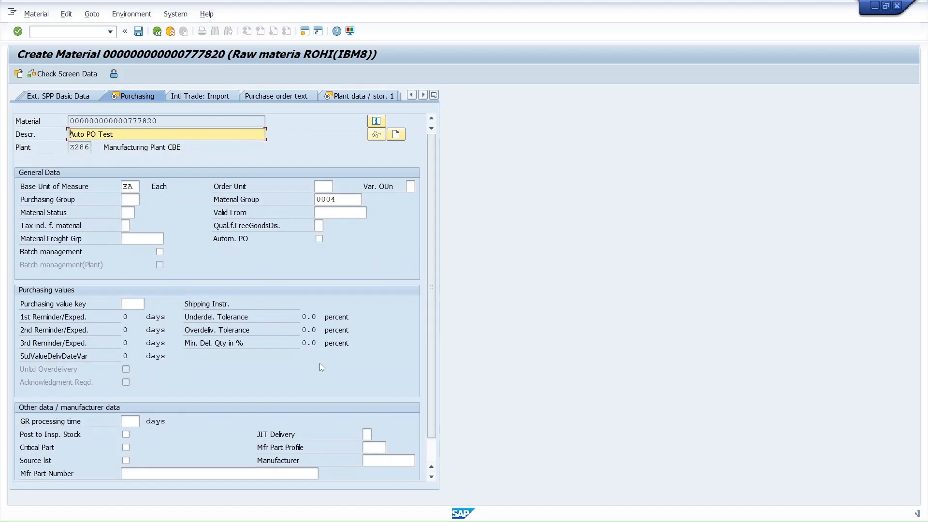
Enable automatic PO for the material and set its purchasing group to 001 in the purchasing view
{"action": "left_click", "coordinate": [319, 239]}
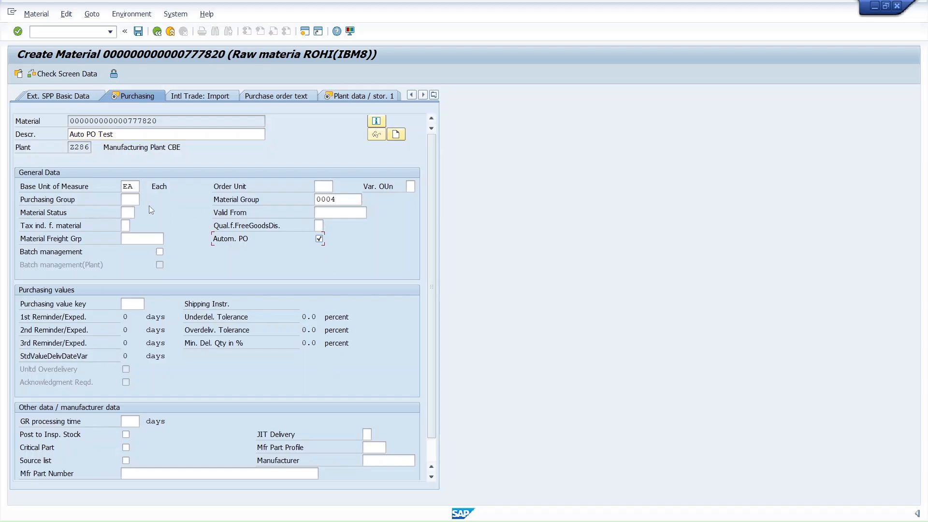
{"action": "left_click", "coordinate": [130, 200]}
{"action": "left_click", "coordinate": [144, 199]}
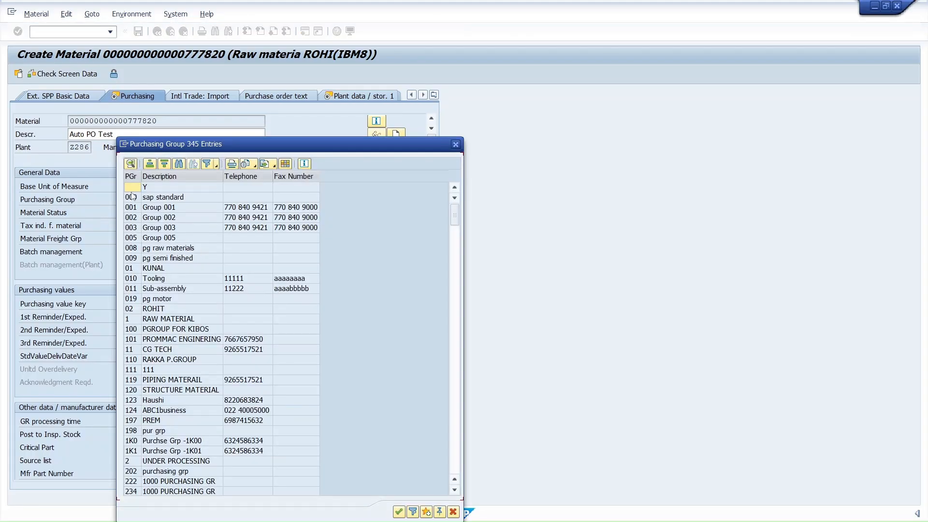
{"action": "left_click", "coordinate": [130, 208]}
{"action": "double_click", "coordinate": [130, 208]}
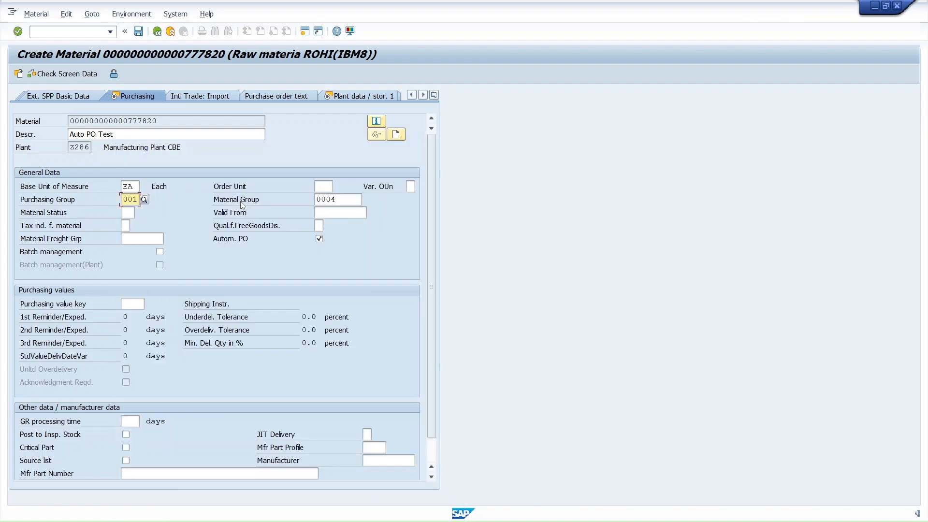
{"action": "key", "text": "Return"}
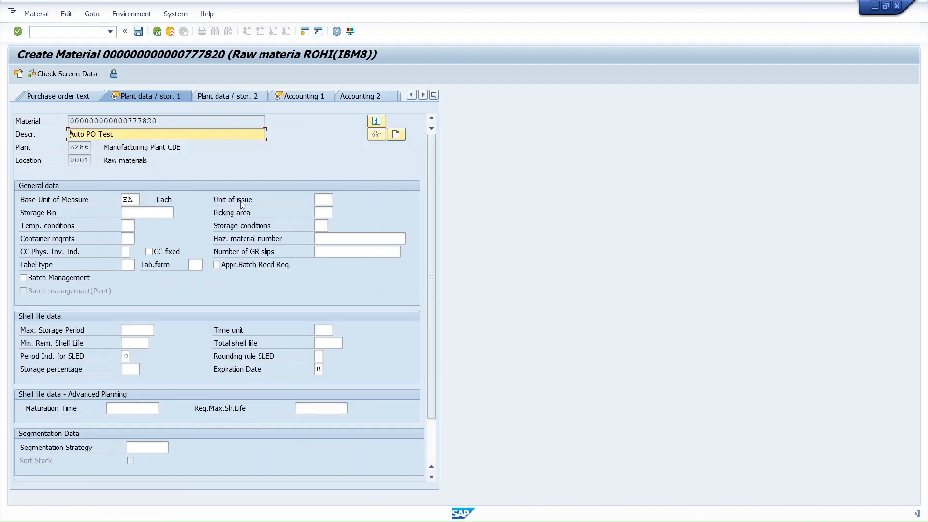
Accept the proposed plant storage and accounting data, save the new material and leave material creation
{"action": "key", "text": "Return"}
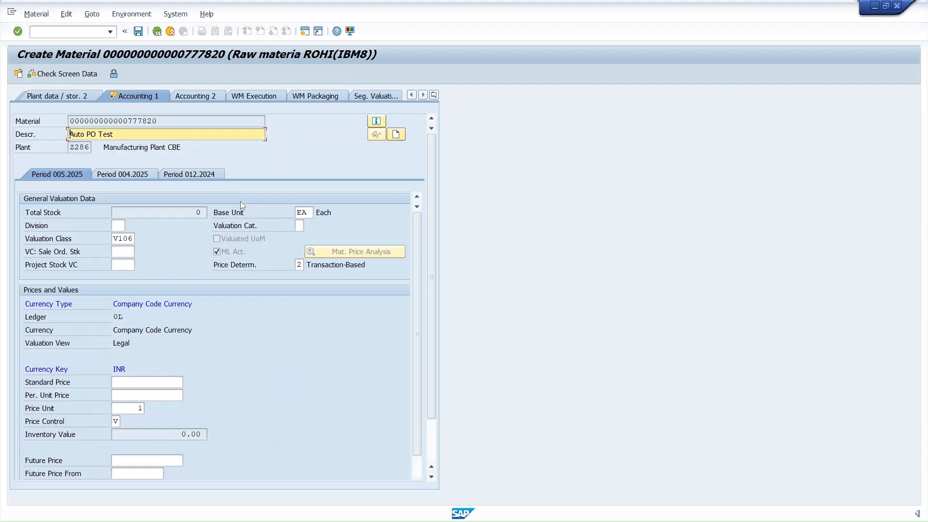
{"action": "left_click", "coordinate": [124, 239]}
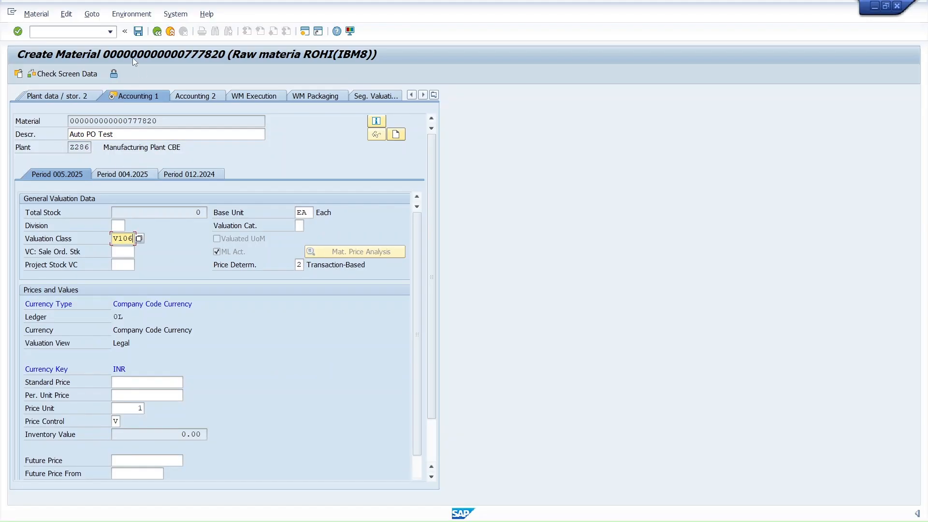
{"action": "left_click", "coordinate": [138, 33]}
{"action": "left_click", "coordinate": [139, 33]}
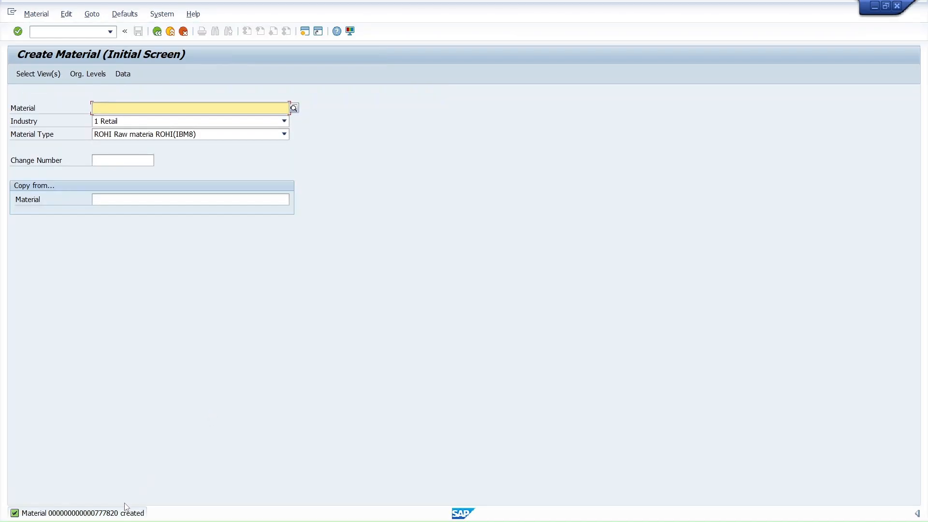
{"action": "key", "text": "F3"}
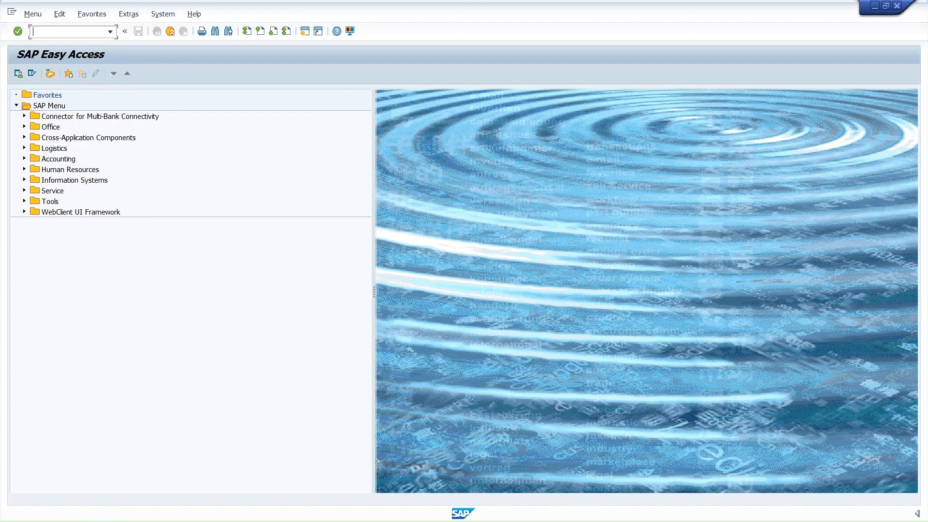
Start the Change Supplier transaction and open the purchasing data of supplier 508 for purchasing organization Z001
{"action": "type", "text": "se16"}
{"action": "key", "text": "Return"}
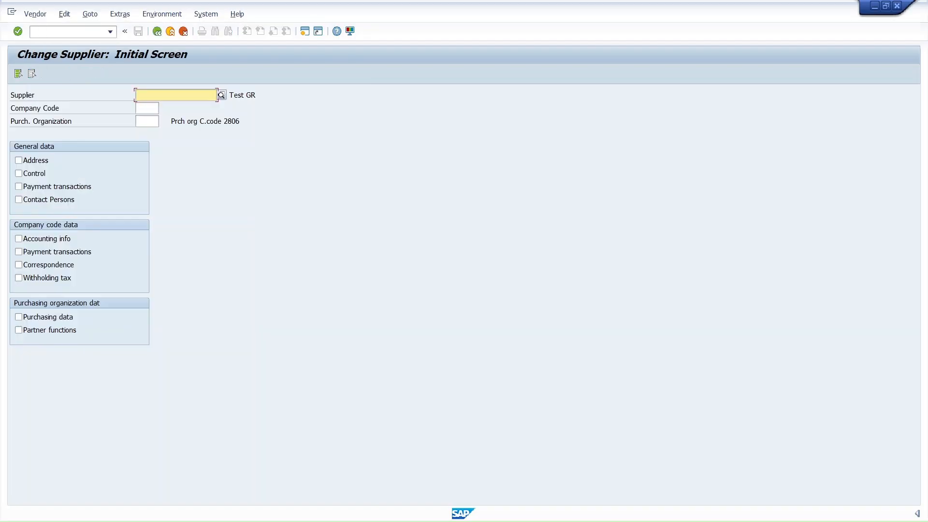
{"action": "type", "text": "508"}
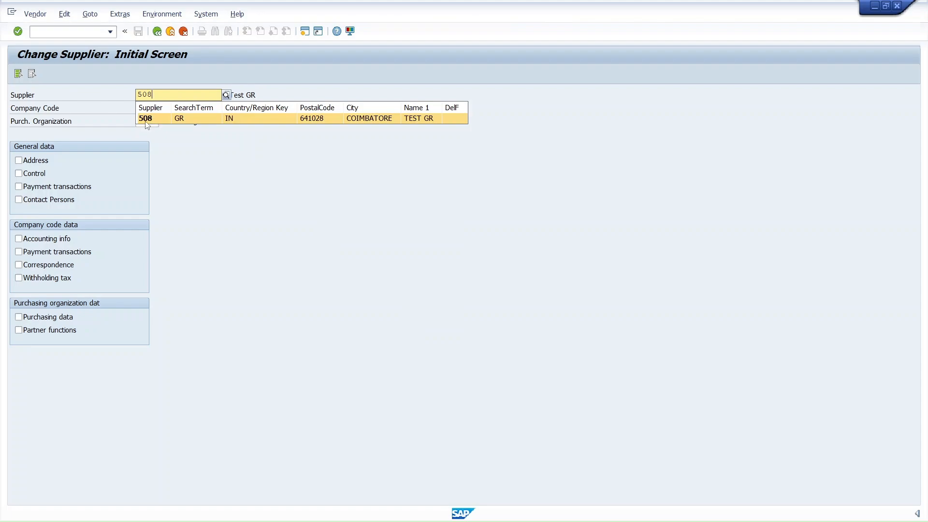
{"action": "left_click", "coordinate": [146, 123]}
{"action": "type", "text": "z001"}
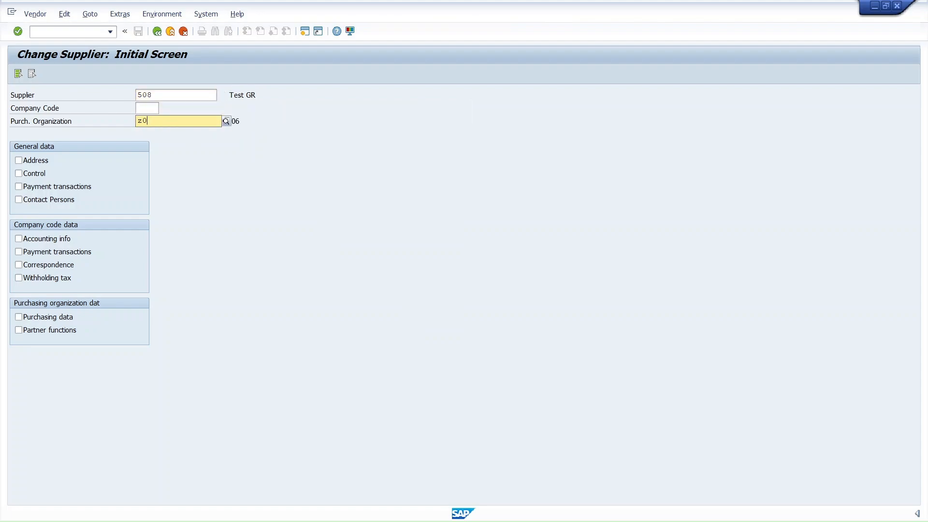
{"action": "left_click", "coordinate": [50, 320]}
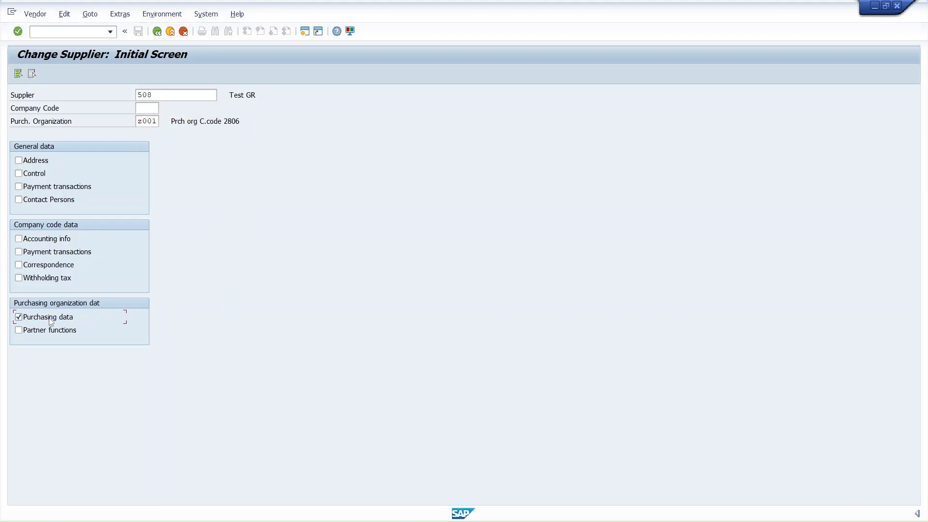
{"action": "key", "text": "Return"}
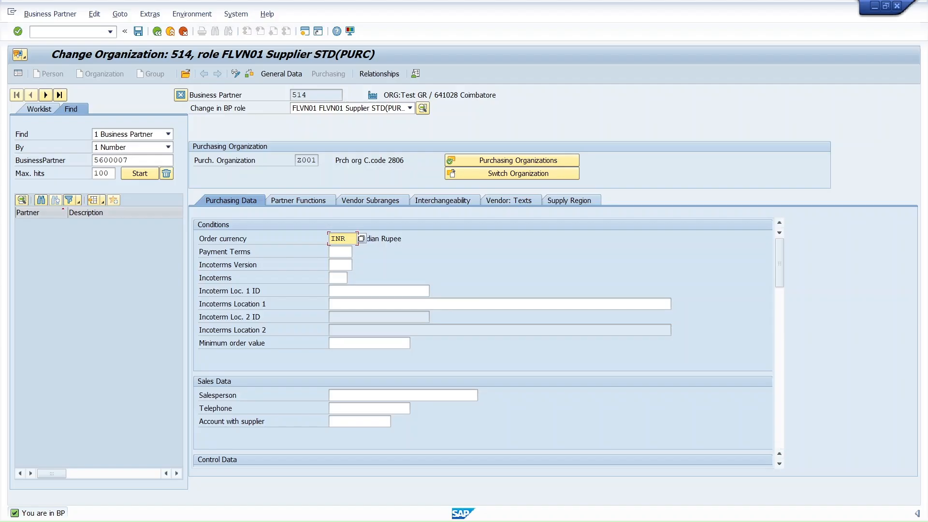
Enable Automatic Purchase Order in the supplier's additional purchasing data, save the supplier and leave the transaction
{"action": "scroll", "coordinate": [428, 273], "scroll_direction": "down", "scroll_amount": 4}
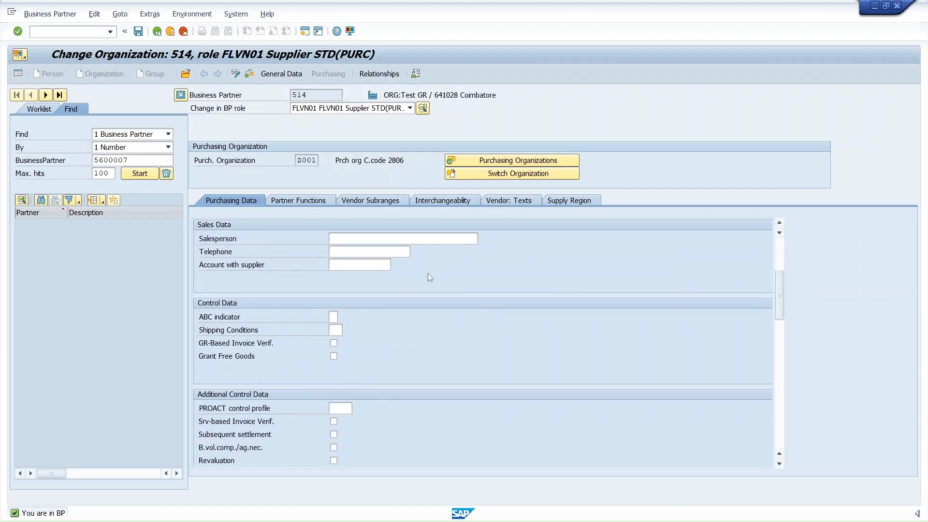
{"action": "scroll", "coordinate": [427, 273], "scroll_direction": "down", "scroll_amount": 3}
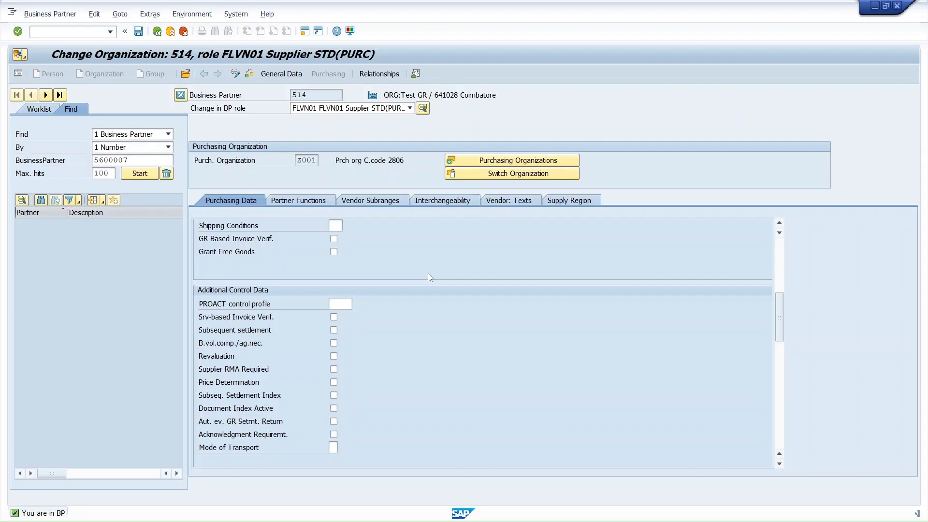
{"action": "scroll", "coordinate": [428, 273], "scroll_direction": "down", "scroll_amount": 2}
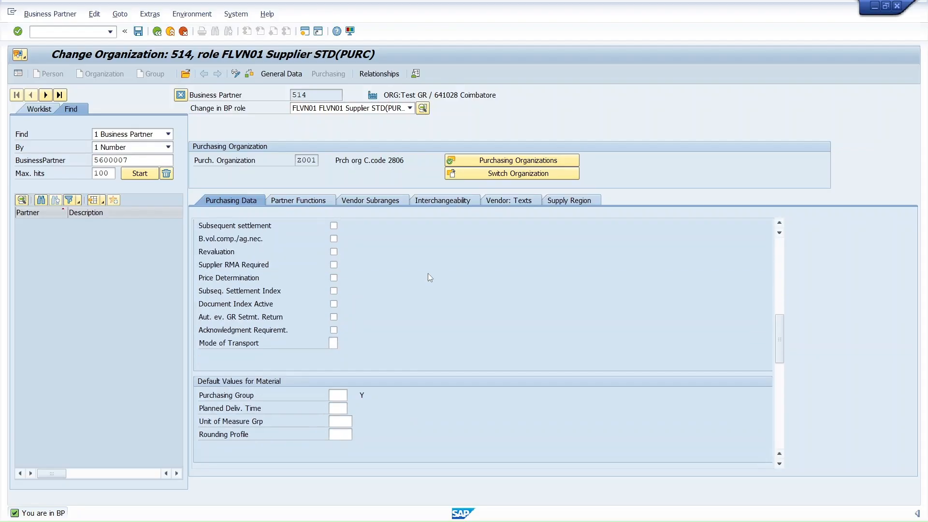
{"action": "scroll", "coordinate": [428, 274], "scroll_direction": "down", "scroll_amount": 4}
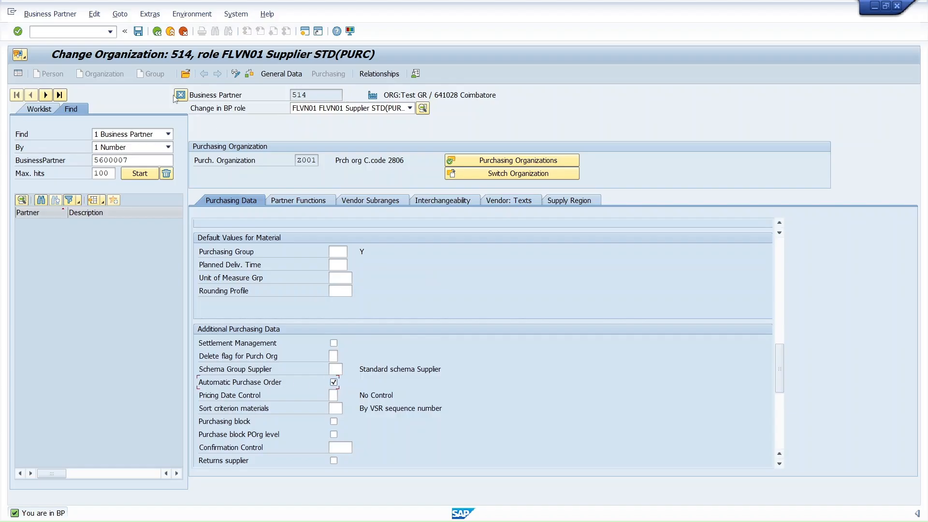
{"action": "left_click", "coordinate": [139, 35]}
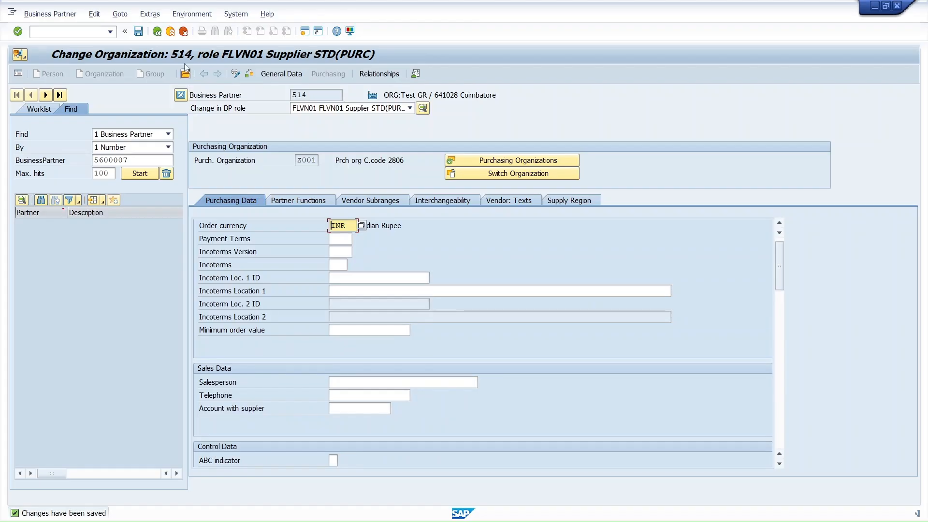
{"action": "left_click", "coordinate": [170, 31]}
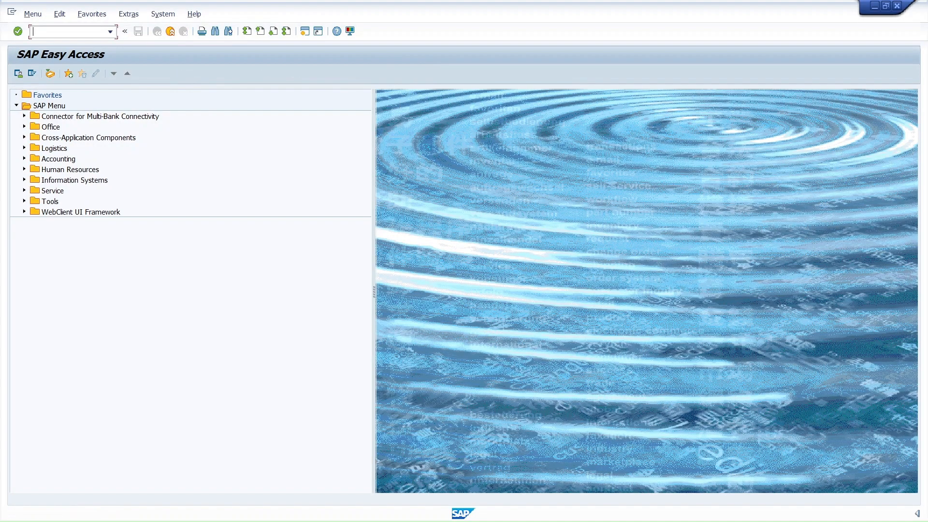
Start a standard info record with transaction ME11 for supplier 508, material 777820, purchasing organization Z001 and plant Z286
{"action": "type", "text": "me11"}
{"action": "key", "text": "Return"}
{"action": "left_click", "coordinate": [179, 134]}
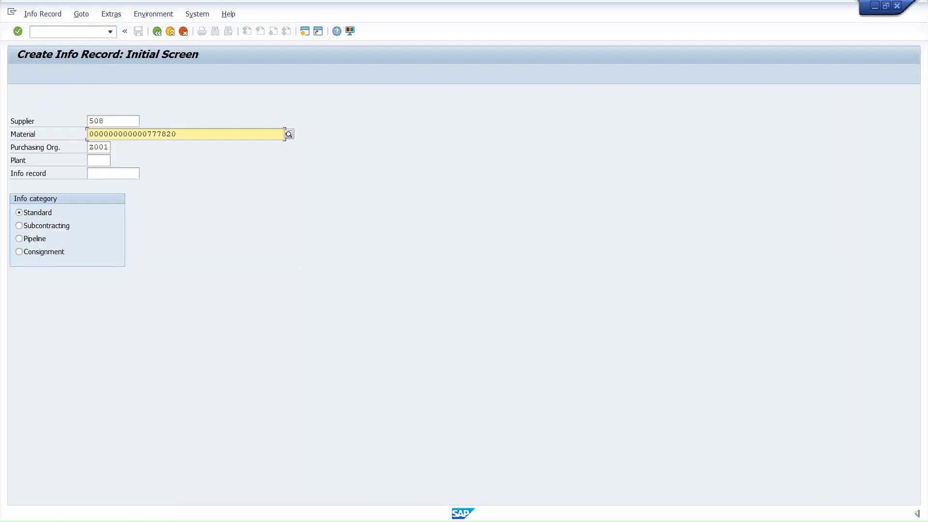
{"action": "left_click", "coordinate": [113, 121]}
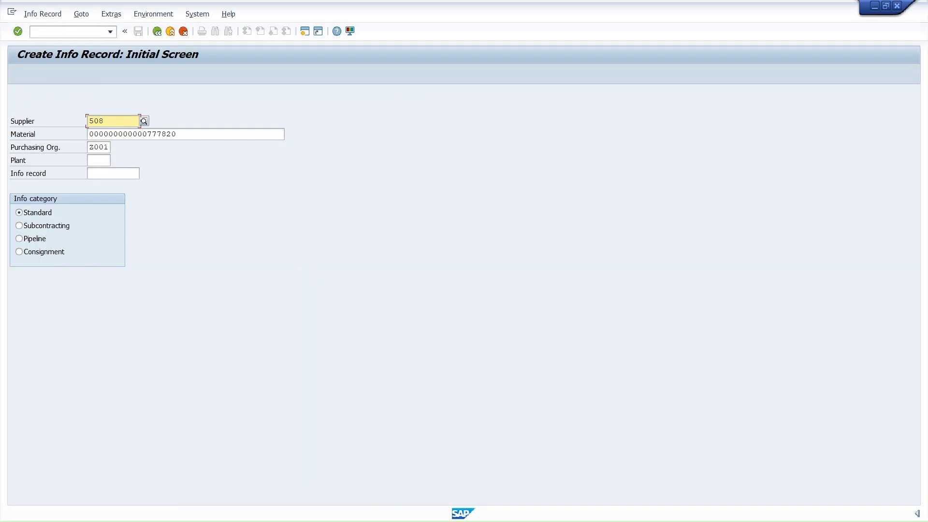
{"action": "left_click", "coordinate": [98, 160]}
{"action": "type", "text": "z286"}
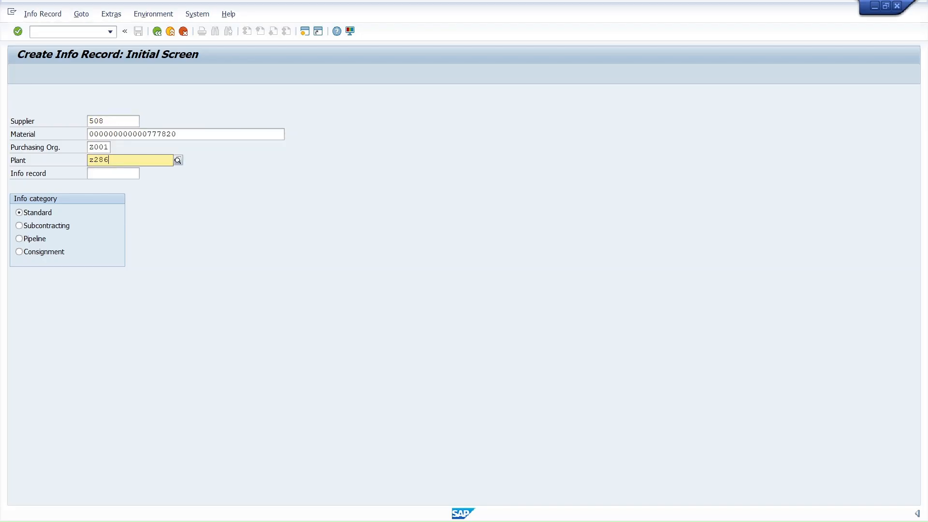
{"action": "key", "text": "Return"}
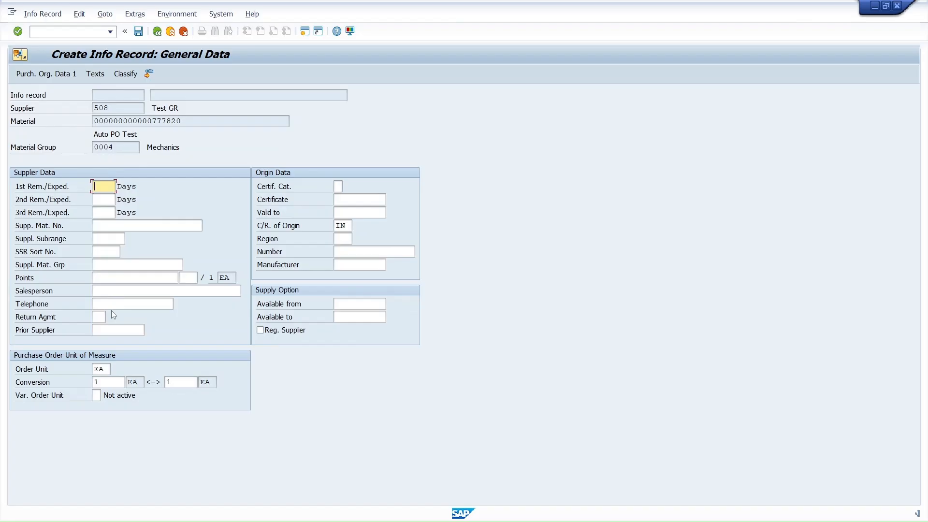
Set planned delivery time to 45 days, standard quantity to 10 EA and net price to 150 INR, and save the info record
{"action": "key", "text": "Return"}
{"action": "left_click", "coordinate": [107, 186]}
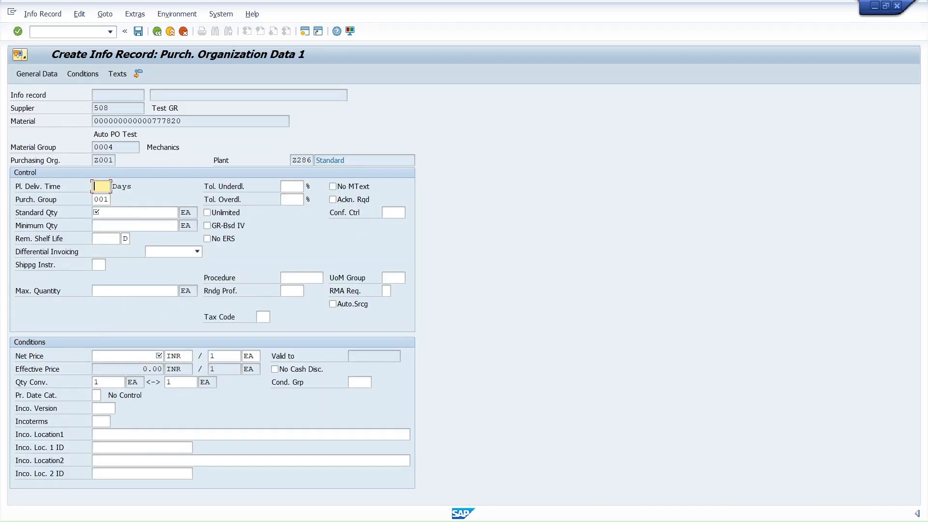
{"action": "type", "text": "45"}
{"action": "left_click", "coordinate": [108, 213]}
{"action": "type", "text": "10"}
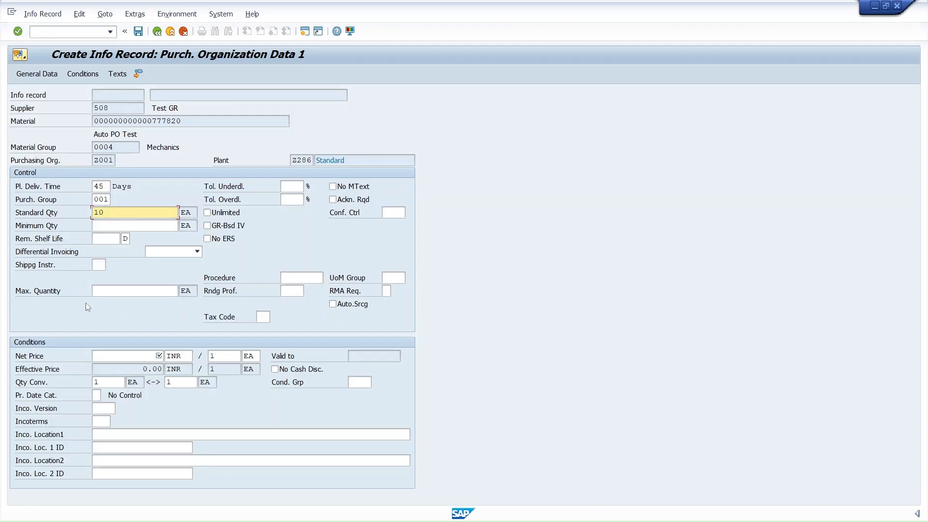
{"action": "left_click", "coordinate": [114, 355]}
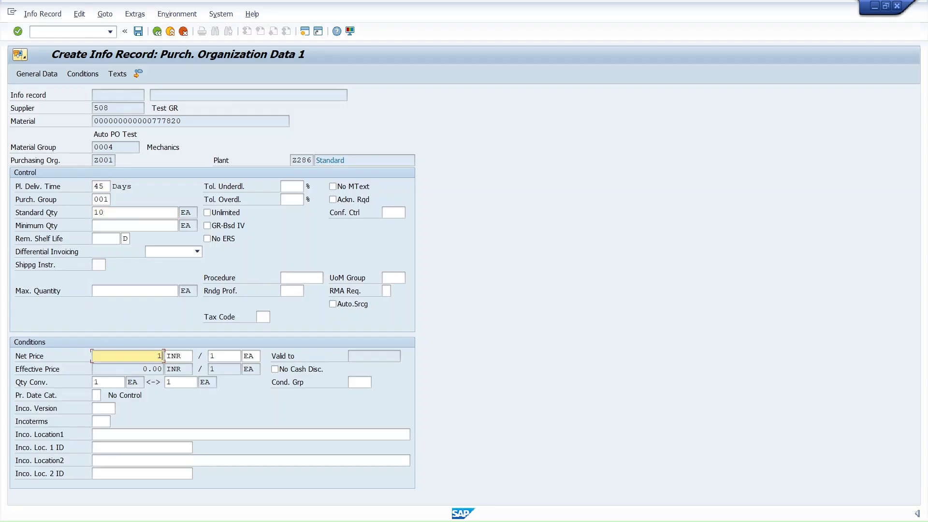
{"action": "type", "text": "150"}
{"action": "key", "text": "Return"}
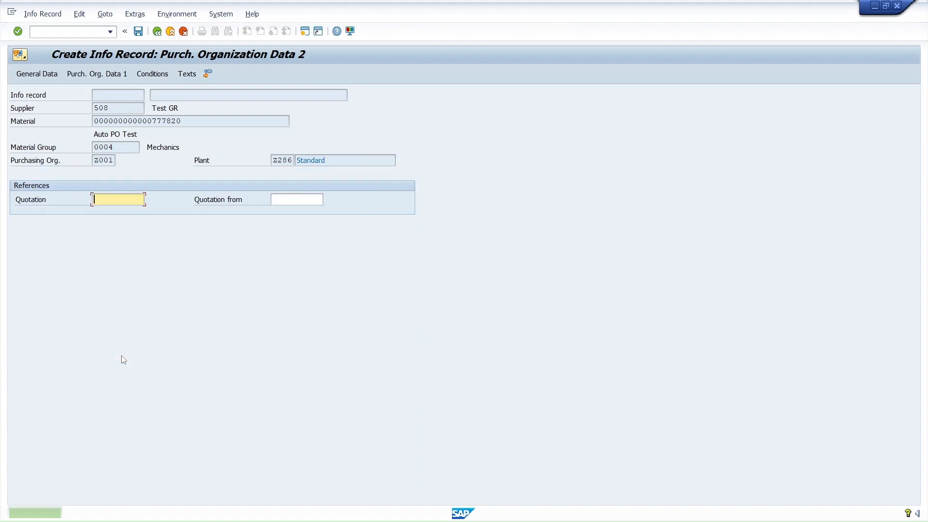
{"action": "left_click", "coordinate": [138, 32]}
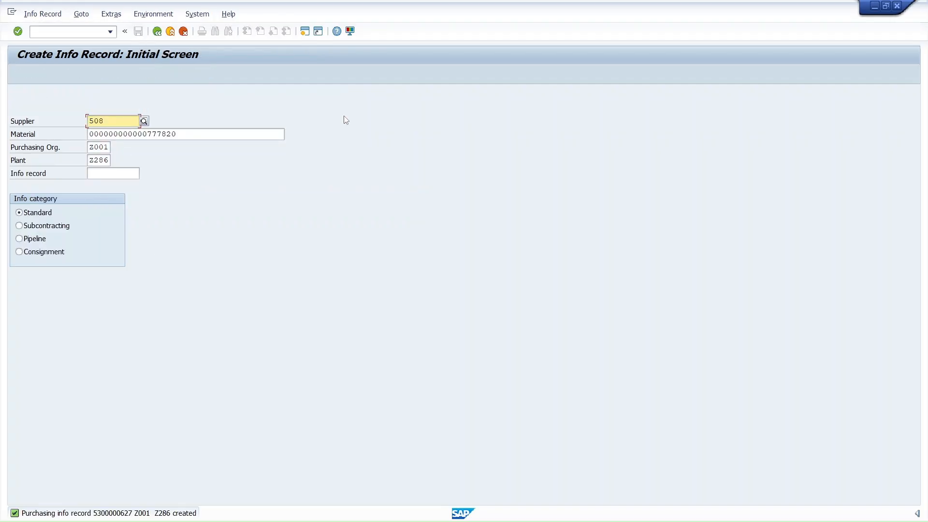
Start the Create Purchase Requisition transaction ME51N in a new session
{"action": "left_click", "coordinate": [304, 32]}
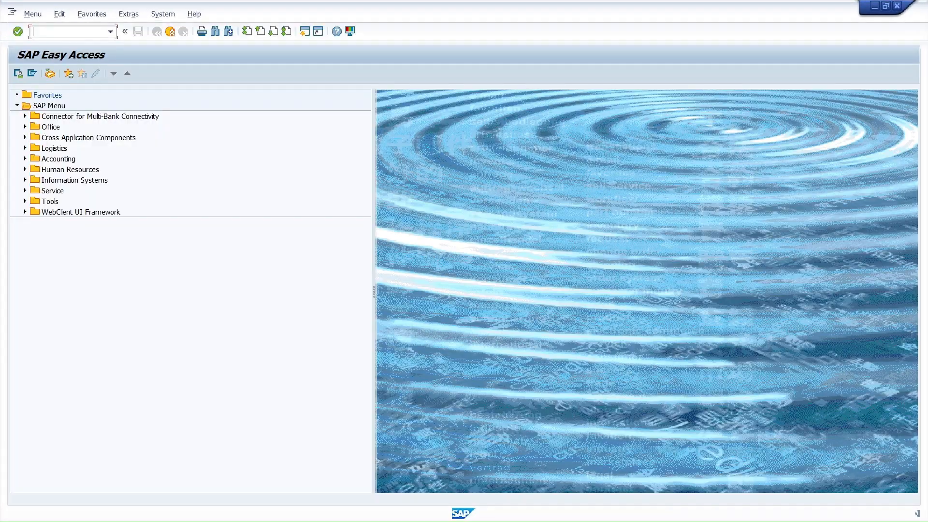
{"action": "type", "text": "me51n"}
{"action": "key", "text": "Return"}
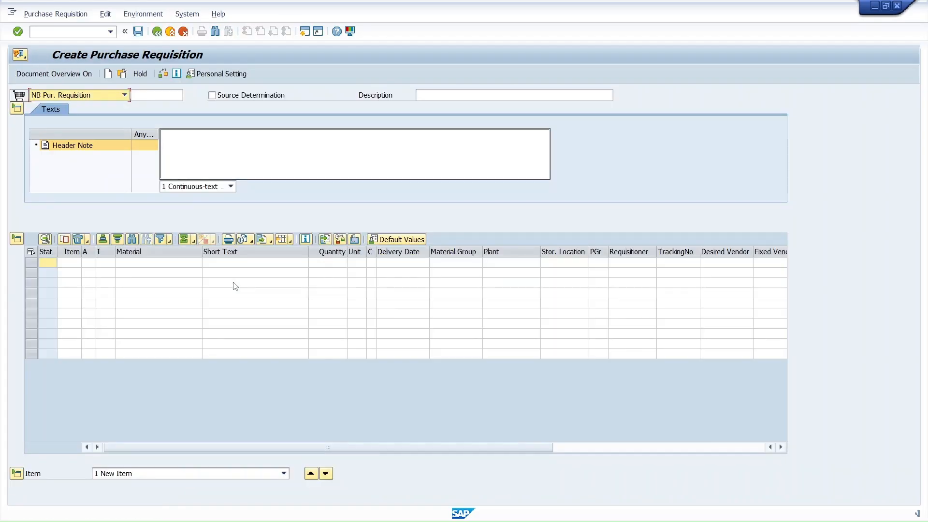
Enter a requisition item for material 777820 with quantity 10 and plant Z286
{"action": "left_click", "coordinate": [139, 265]}
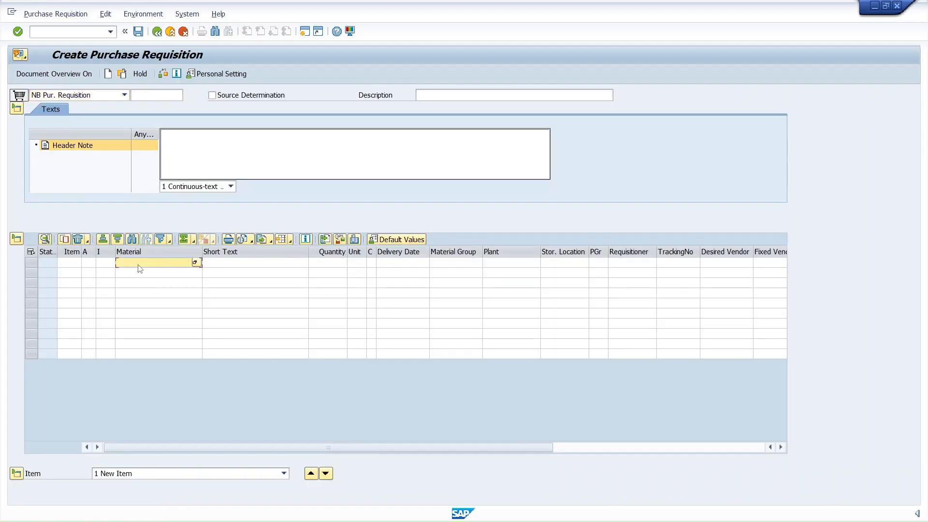
{"action": "key", "text": "ctrl+v"}
{"action": "left_click", "coordinate": [342, 265]}
{"action": "type", "text": "10"}
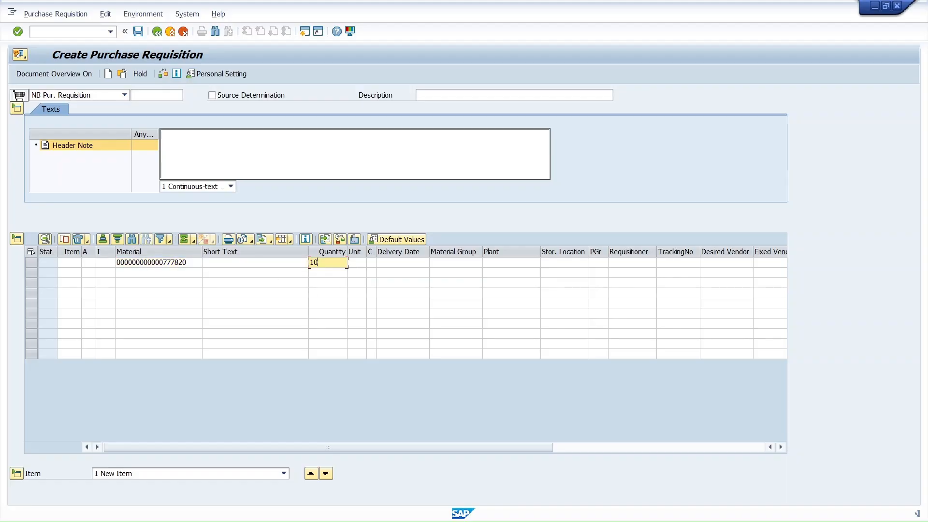
{"action": "left_click", "coordinate": [513, 263]}
{"action": "type", "text": "z286"}
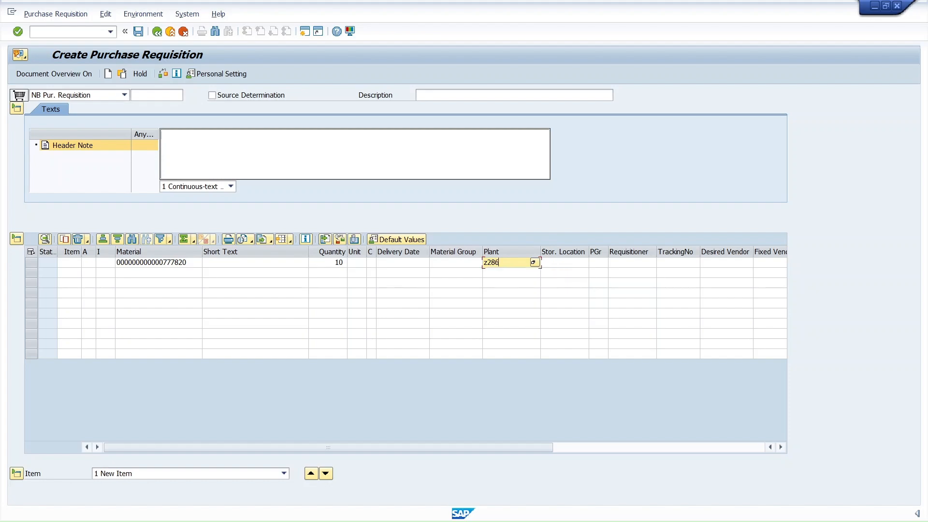
{"action": "key", "text": "Return"}
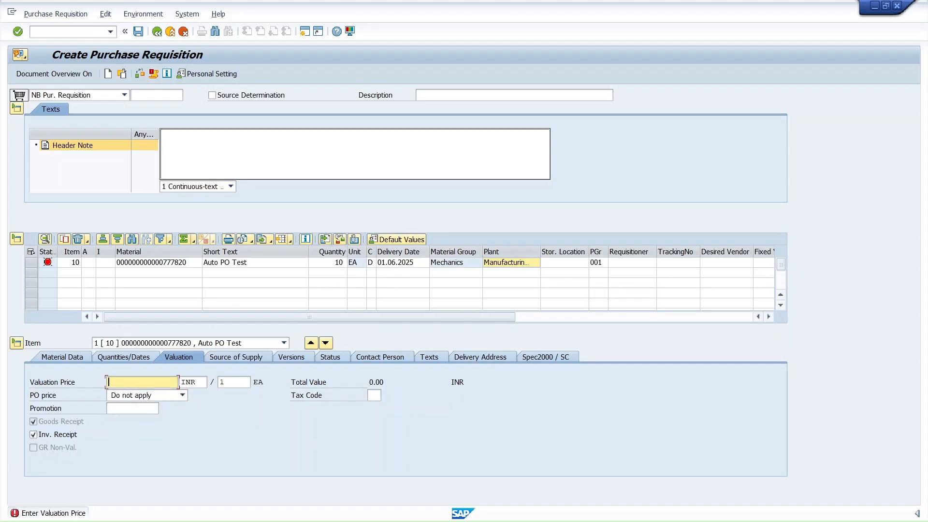
Set the requisition item's valuation price to 100 INR and assign its source of supply
{"action": "type", "text": "100"}
{"action": "key", "text": "Return"}
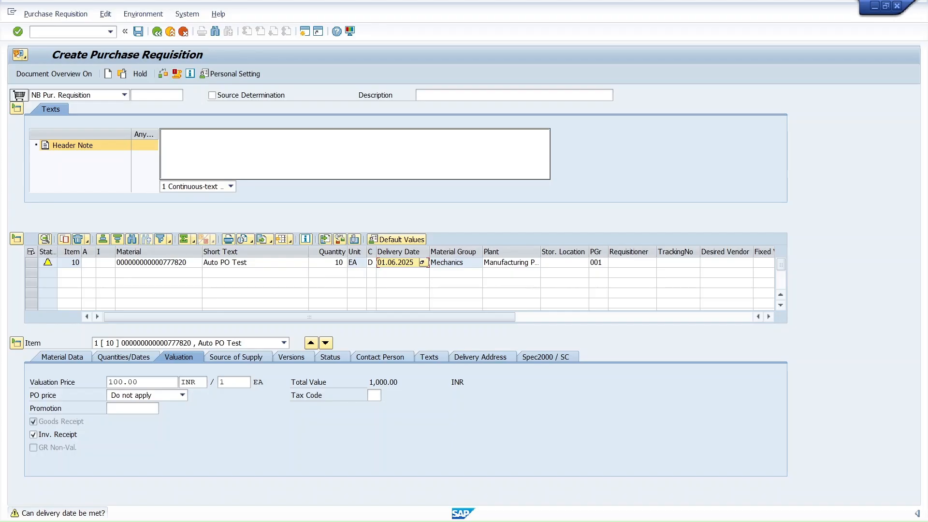
{"action": "left_click", "coordinate": [247, 360]}
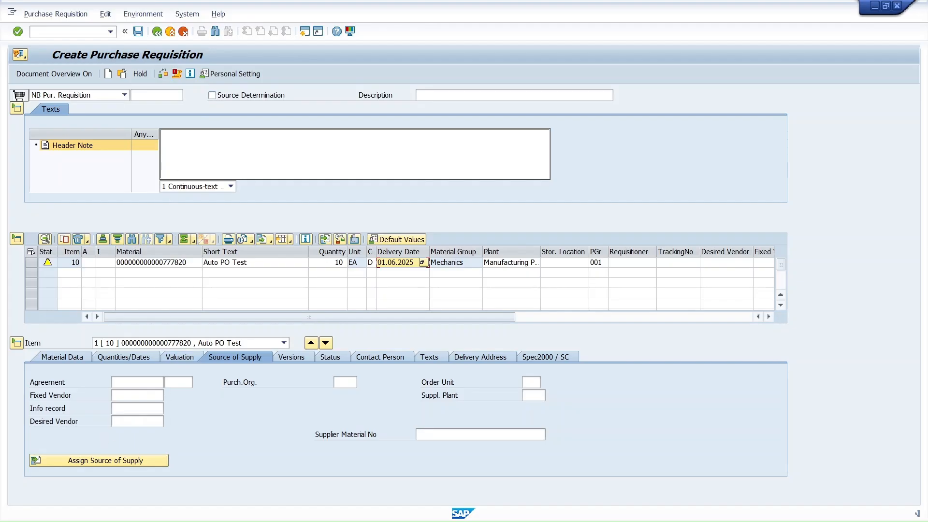
{"action": "left_click", "coordinate": [138, 463]}
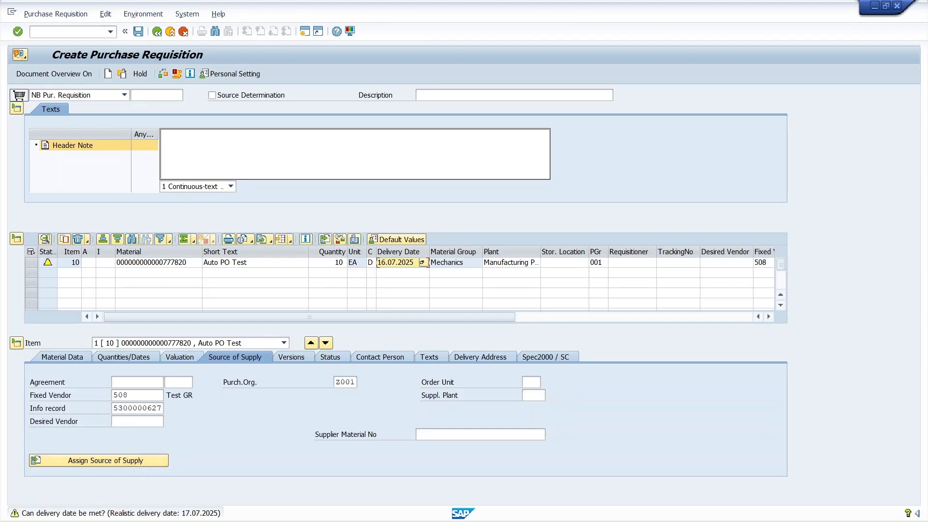
Examine the agreement, fixed vendor, info record and purchasing organization in the requisition item's source of supply
{"action": "left_click_drag", "start_coordinate": [163, 408], "coordinate": [107, 396]}
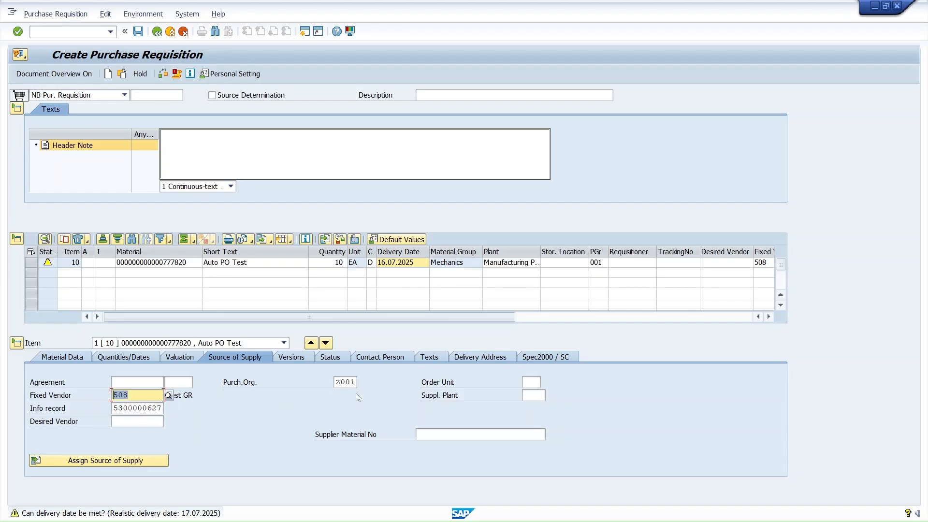
{"action": "left_click_drag", "start_coordinate": [355, 382], "coordinate": [337, 382]}
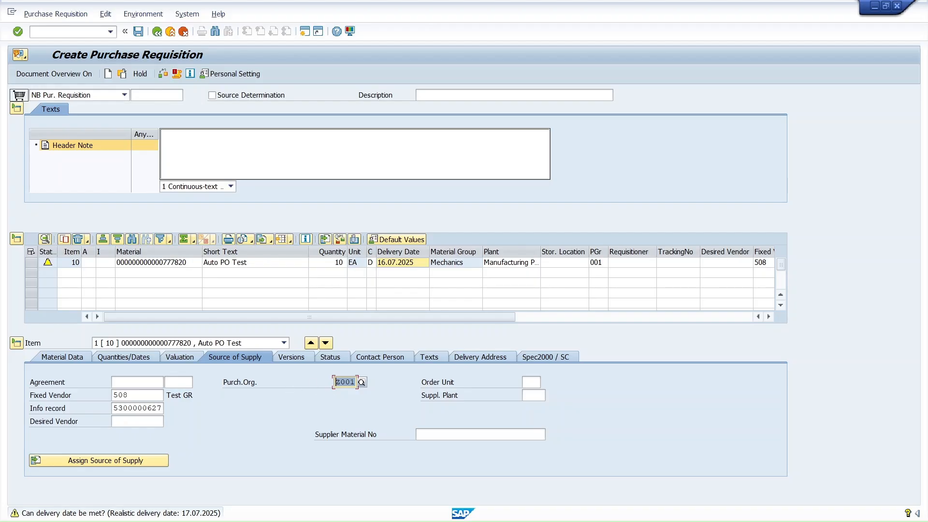
{"action": "left_click_drag", "start_coordinate": [134, 396], "coordinate": [107, 399]}
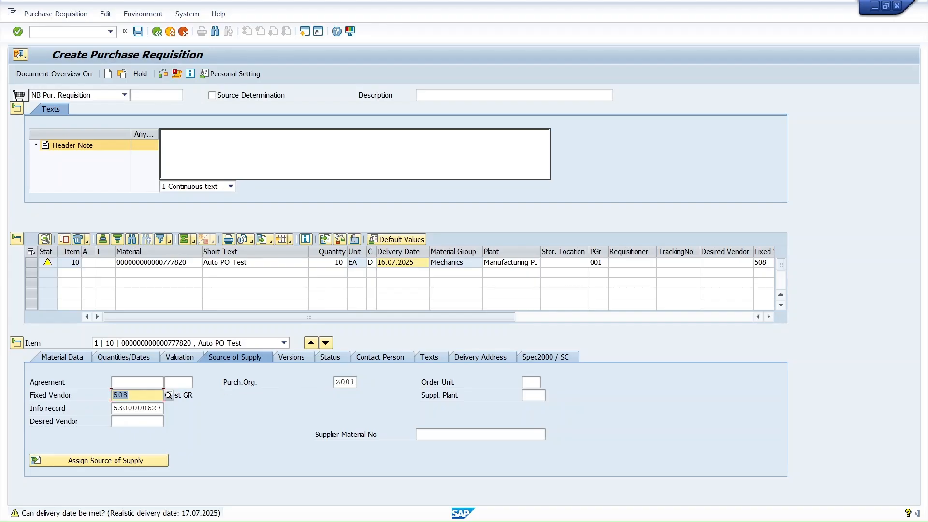
{"action": "left_click_drag", "start_coordinate": [354, 382], "coordinate": [334, 382]}
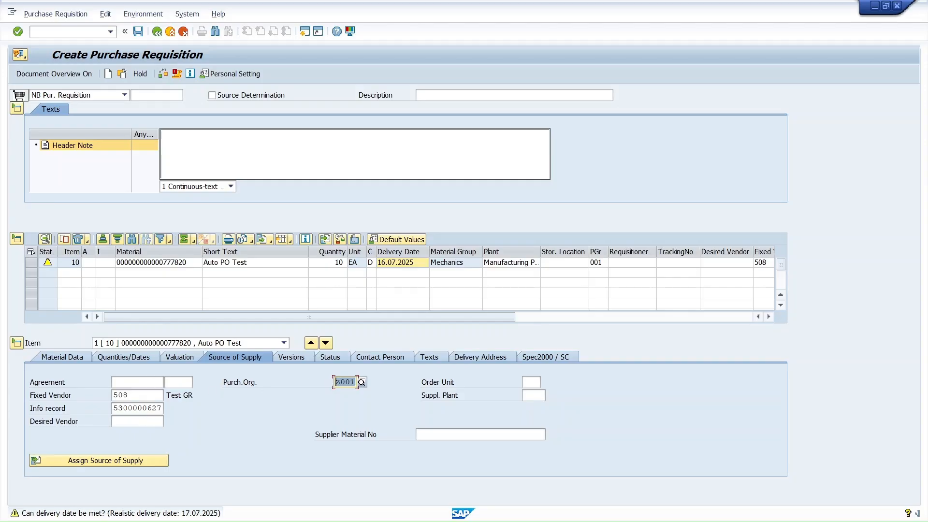
{"action": "left_click", "coordinate": [146, 382]}
{"action": "left_click", "coordinate": [178, 383]}
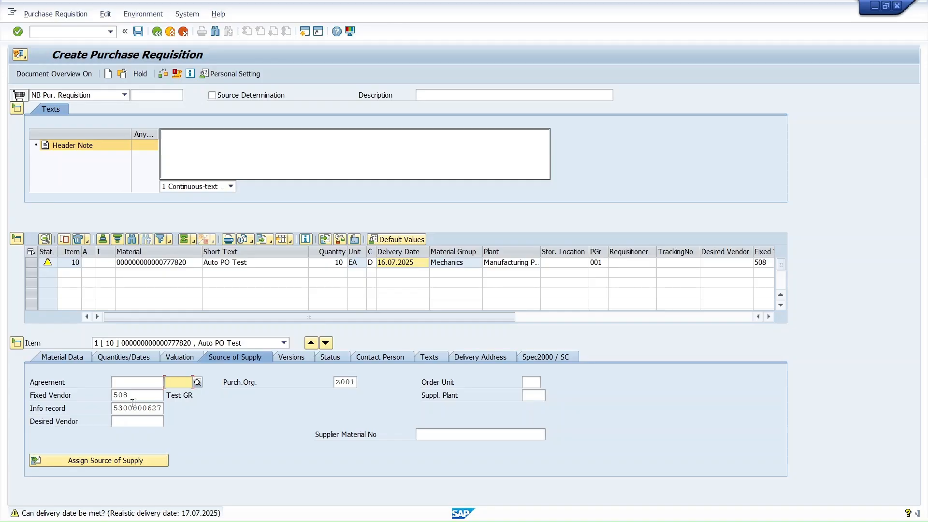
{"action": "left_click_drag", "start_coordinate": [128, 396], "coordinate": [114, 395]}
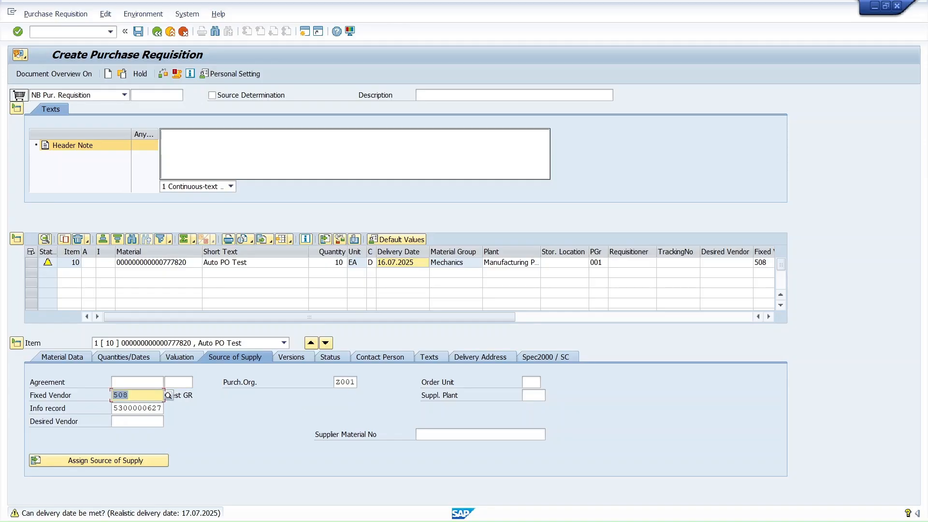
{"action": "left_click", "coordinate": [337, 382]}
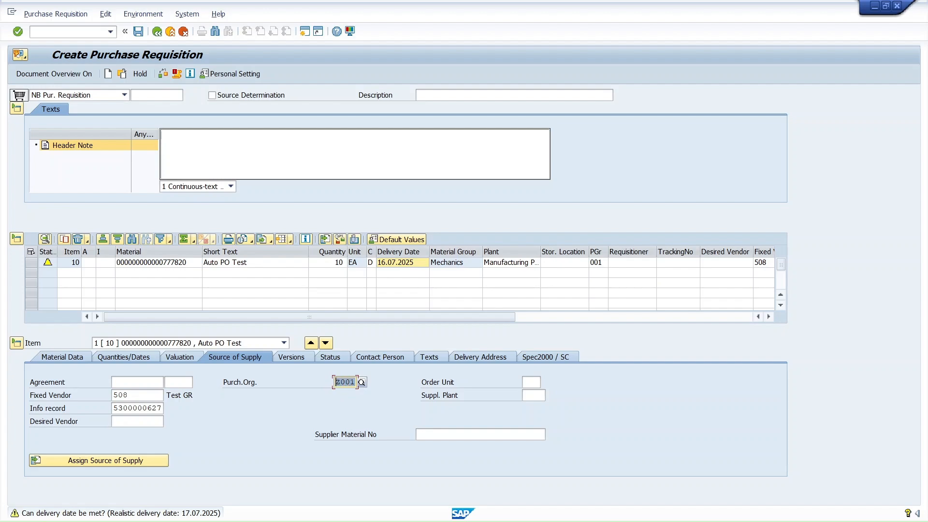
{"action": "left_click", "coordinate": [153, 408]}
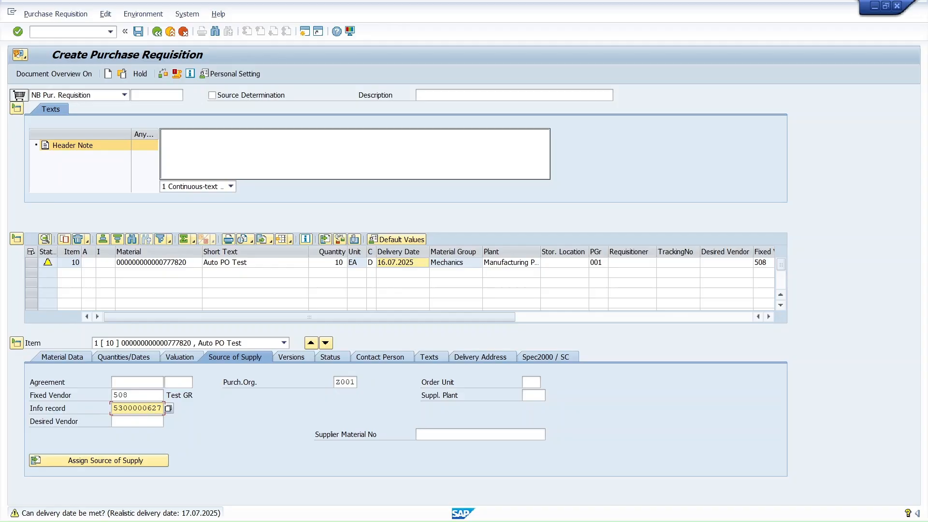
{"action": "left_click", "coordinate": [140, 383]}
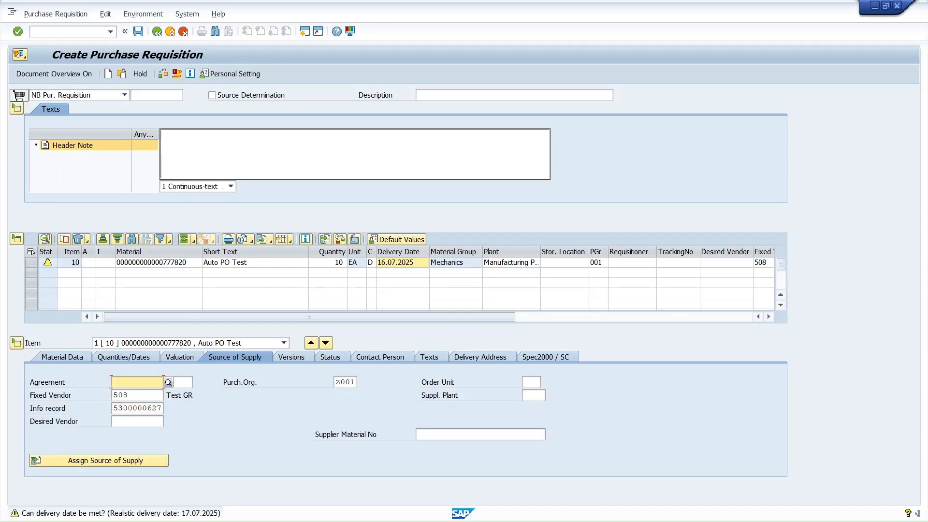
{"action": "left_click", "coordinate": [137, 395]}
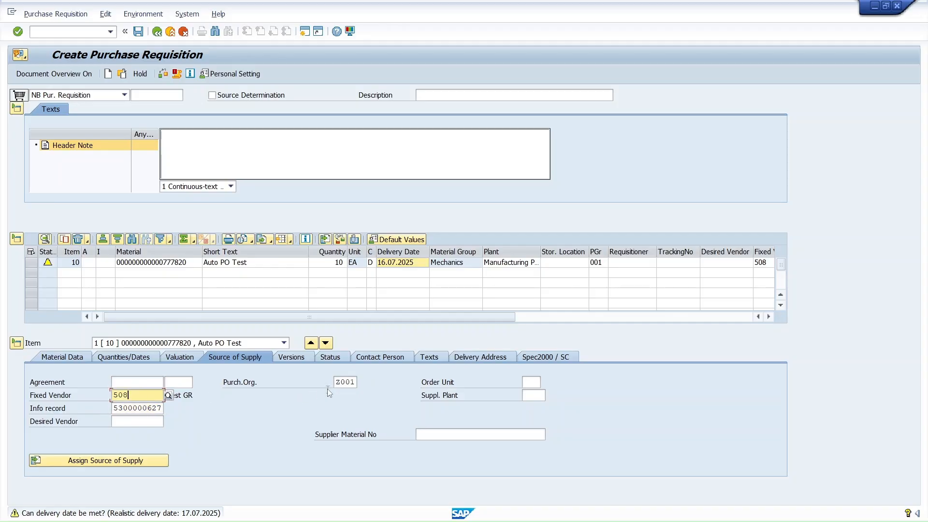
{"action": "left_click", "coordinate": [344, 382]}
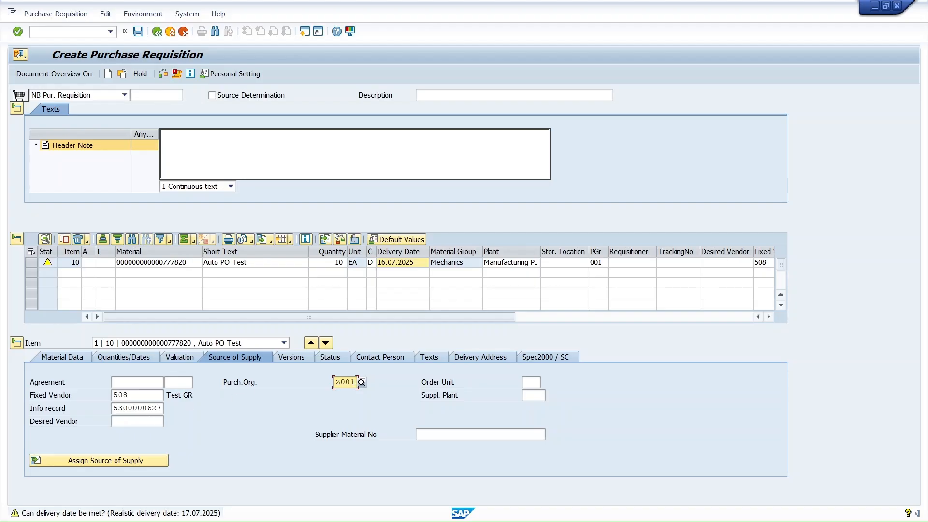
{"action": "left_click", "coordinate": [154, 409]}
{"action": "left_click", "coordinate": [154, 382]}
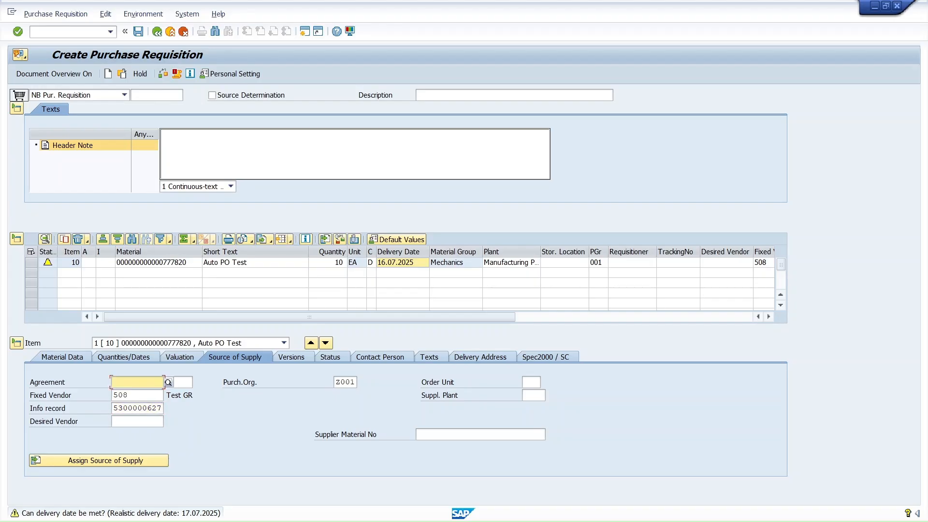
{"action": "left_click", "coordinate": [180, 383]}
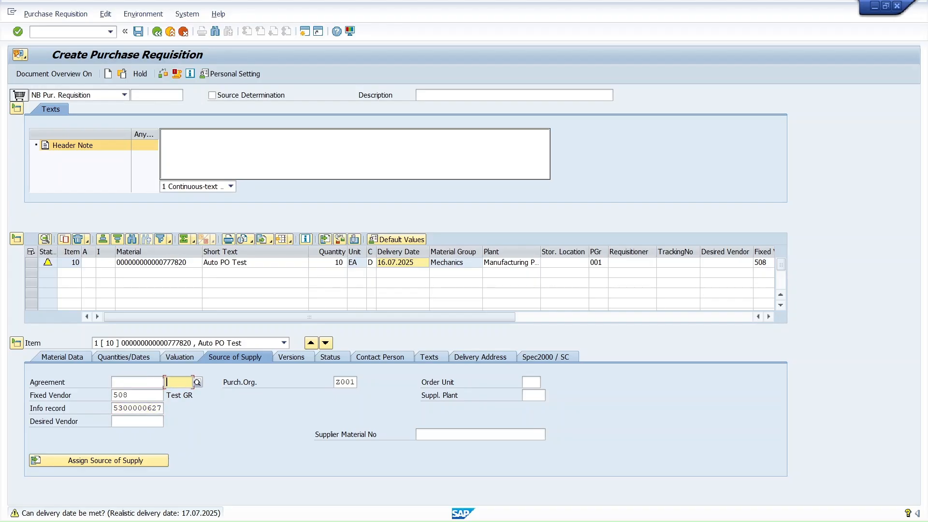
{"action": "left_click", "coordinate": [157, 408]}
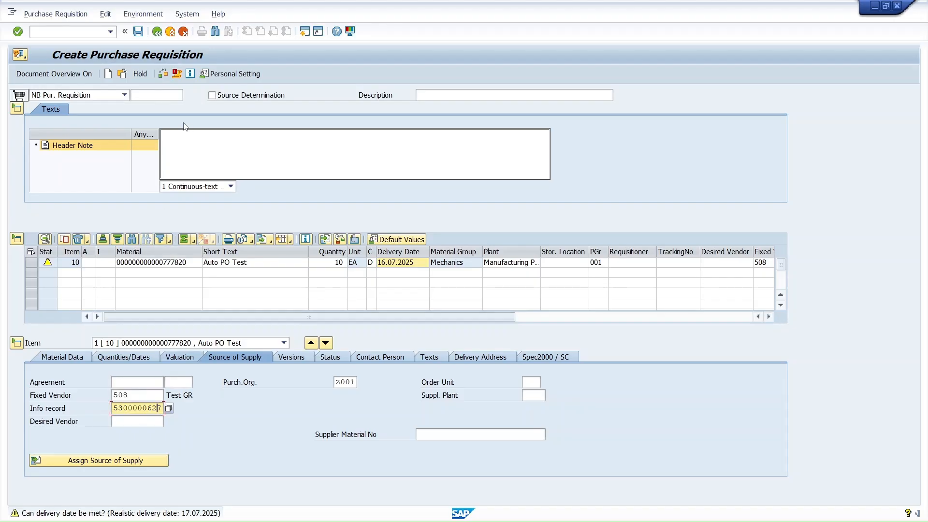
Save the purchase requisition and display it with transaction ME53N
{"action": "left_click", "coordinate": [139, 31]}
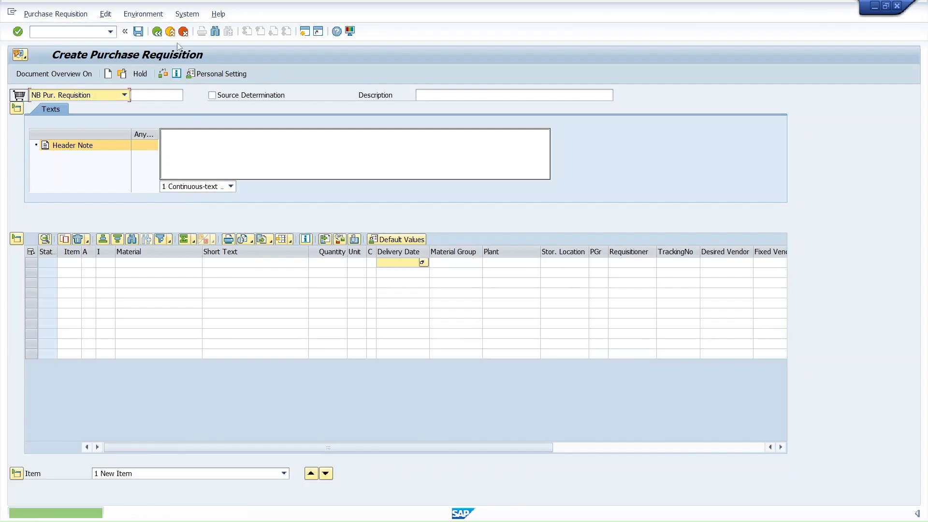
{"action": "left_click", "coordinate": [90, 34]}
{"action": "type", "text": "me53n"}
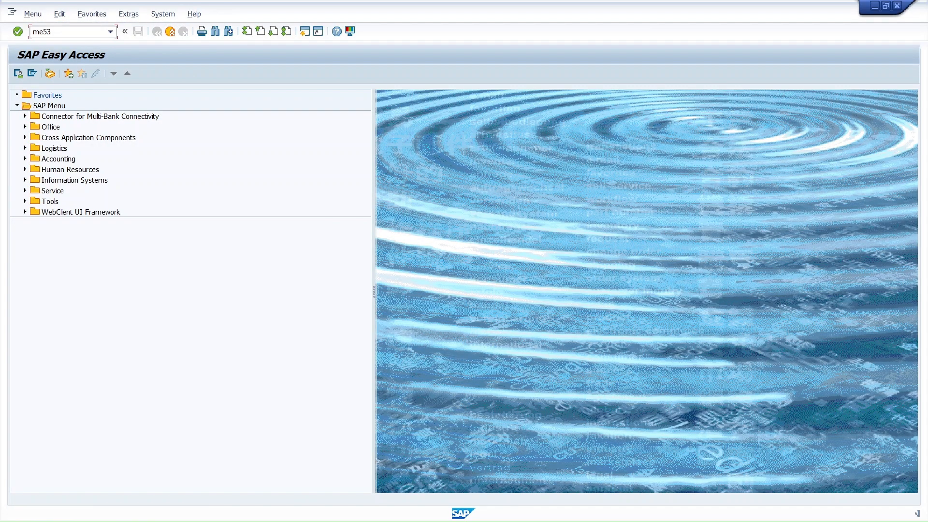
{"action": "key", "text": "Return"}
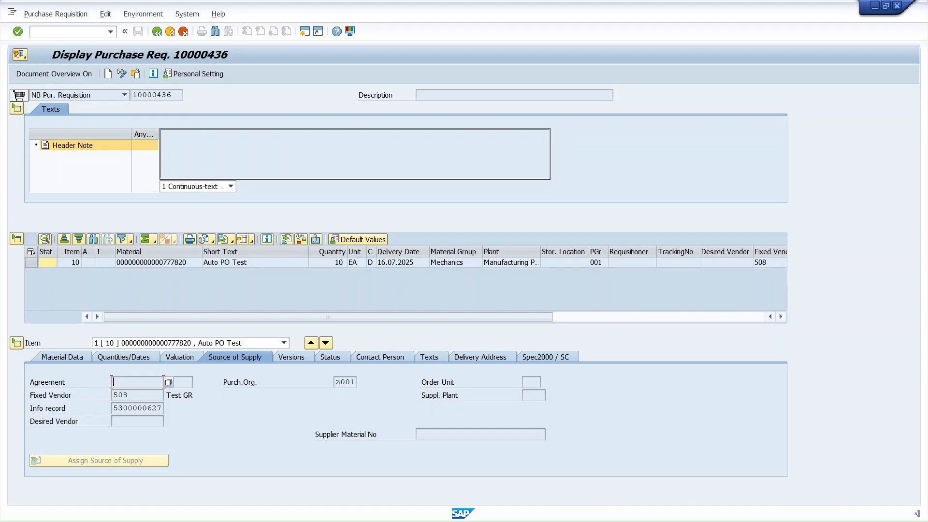
Copy the purchase requisition number and start automatic purchase order creation from requisitions with transaction ME59 in a new session
{"action": "left_click_drag", "start_coordinate": [175, 95], "coordinate": [132, 94]}
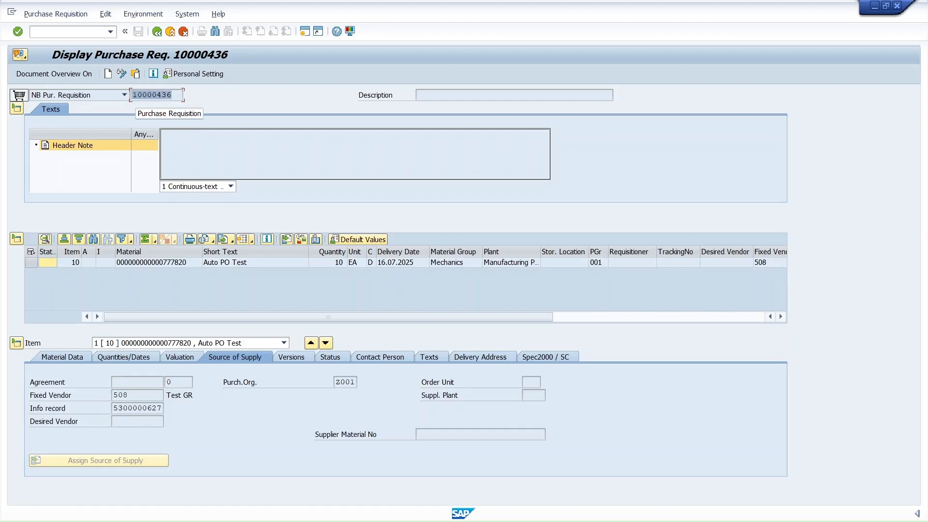
{"action": "key", "text": "ctrl+c"}
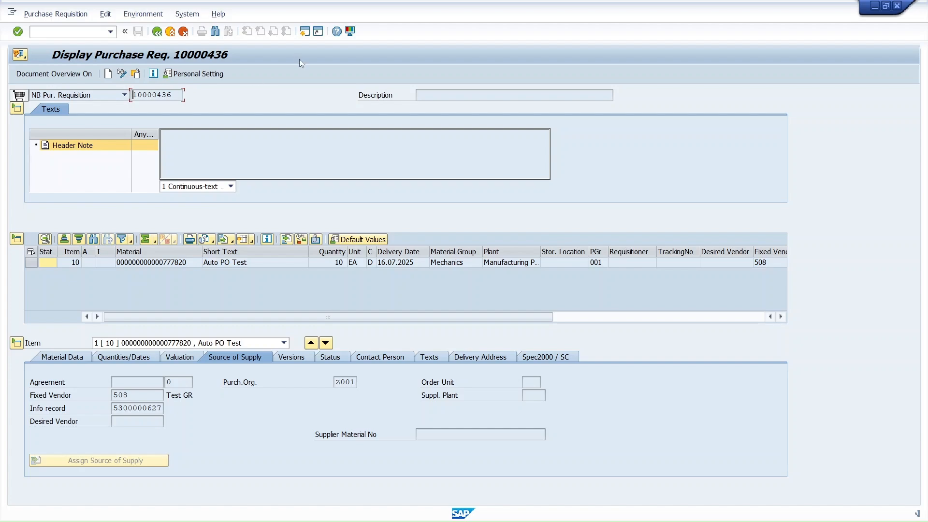
{"action": "left_click", "coordinate": [304, 32]}
{"action": "type", "text": "me59"}
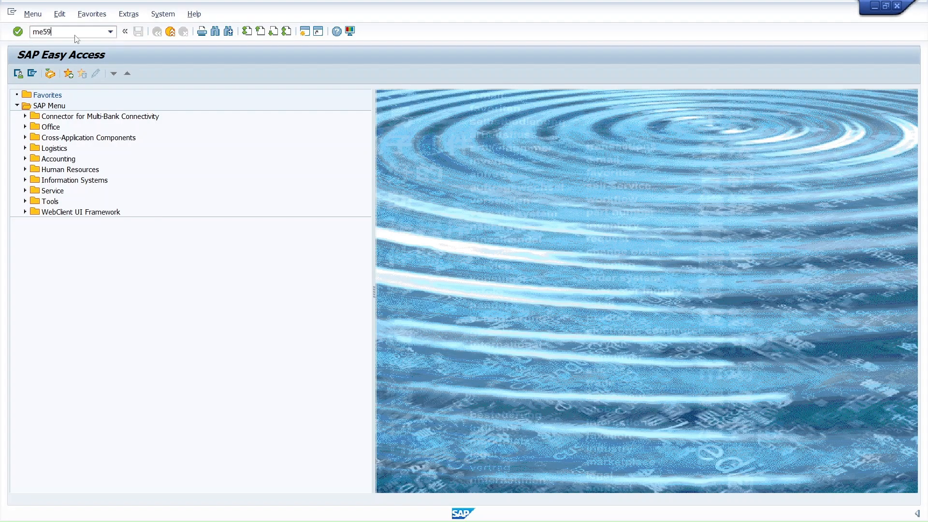
{"action": "key", "text": "Return"}
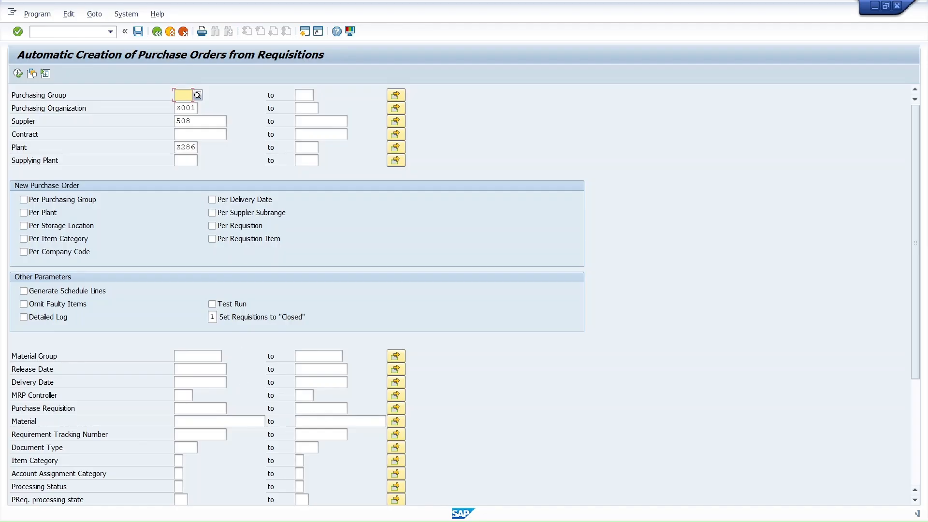
Clear the purchasing organization, supplier and plant criteria, and enter the copied purchase requisition number as the selection
{"action": "left_click_drag", "start_coordinate": [195, 108], "coordinate": [170, 148]}
{"action": "key", "text": "Delete"}
{"action": "key", "text": "Delete"}
{"action": "key", "text": "Delete"}
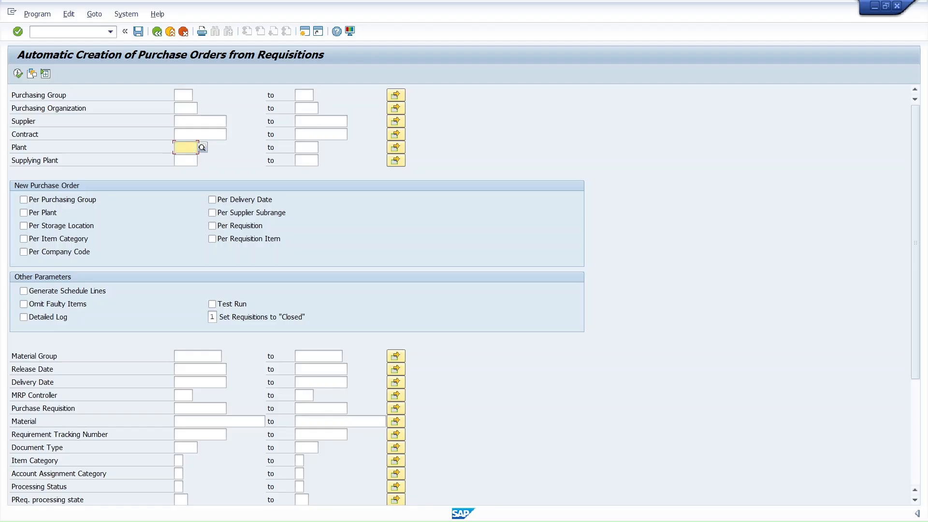
{"action": "left_click", "coordinate": [200, 408]}
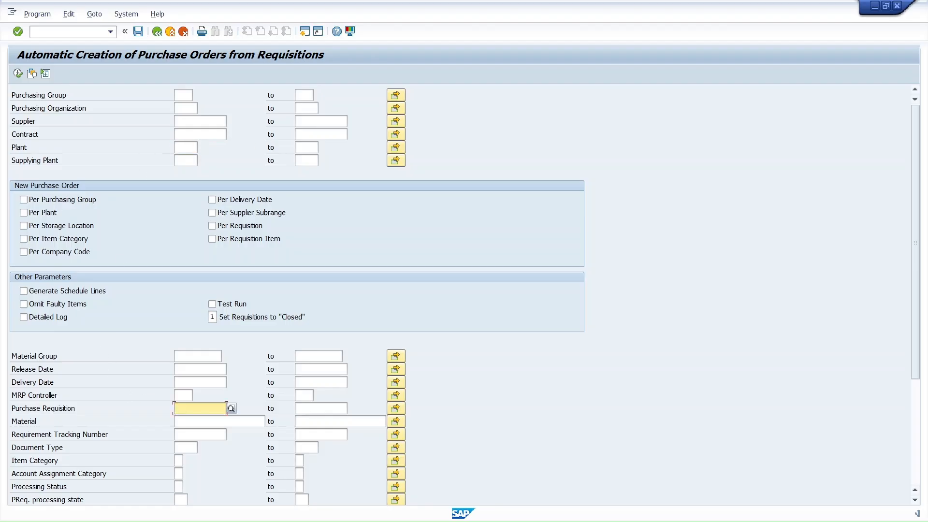
{"action": "key", "text": "ctrl+v"}
Execute the automatic purchase order creation as a test run and check the supplier and purchasing organization in the log
{"action": "left_click", "coordinate": [234, 305]}
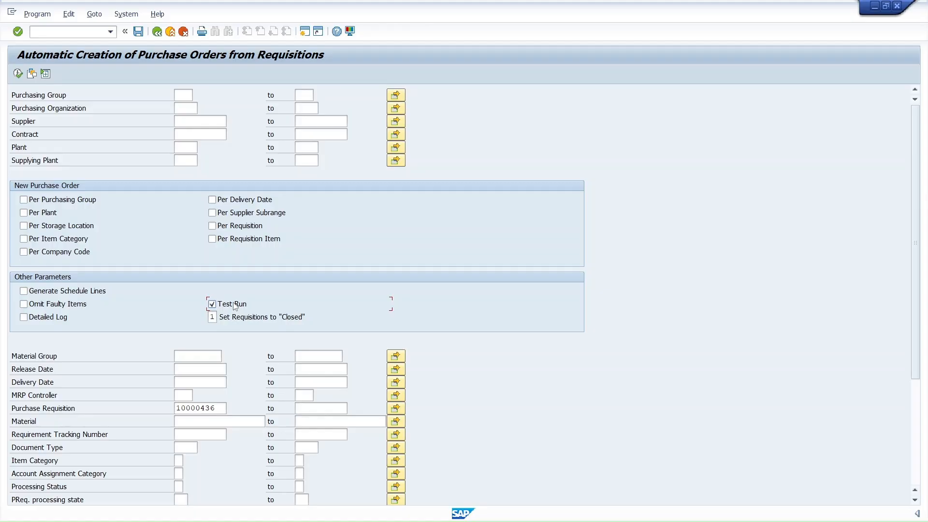
{"action": "left_click", "coordinate": [18, 74]}
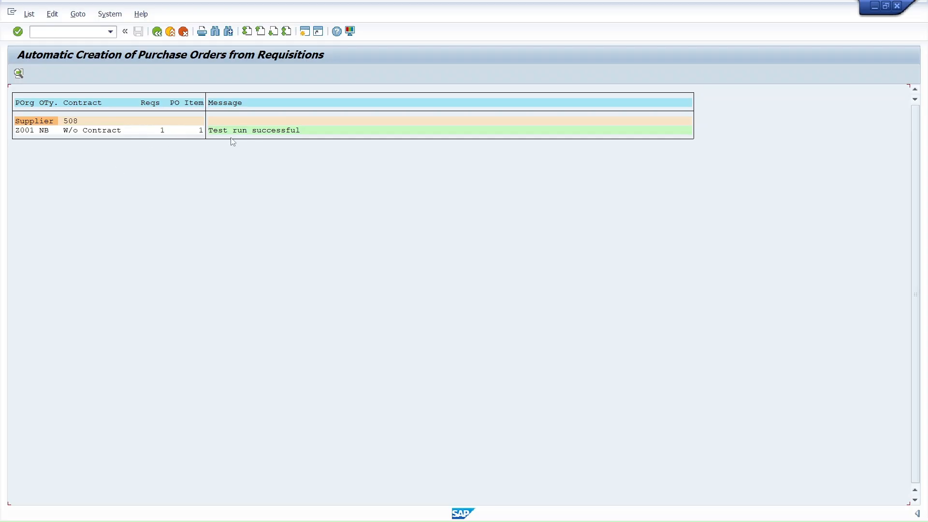
{"action": "left_click", "coordinate": [65, 121]}
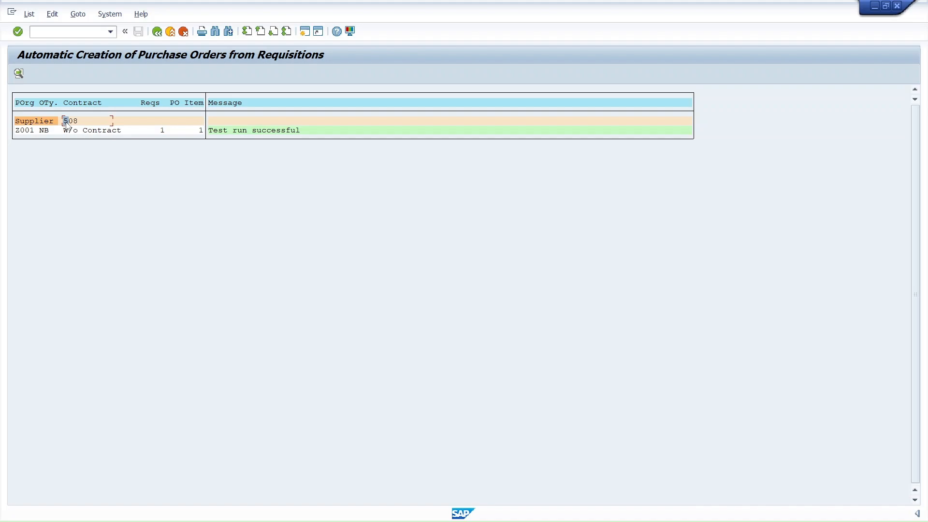
{"action": "left_click", "coordinate": [24, 131]}
Return to the selection criteria, turn off Test Run and execute the actual purchase order creation
{"action": "left_click", "coordinate": [159, 34]}
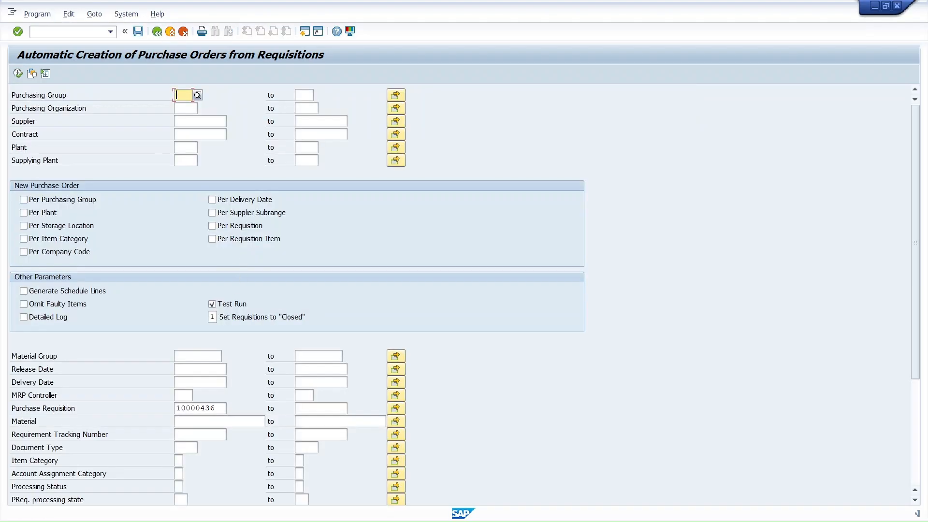
{"action": "left_click", "coordinate": [237, 304]}
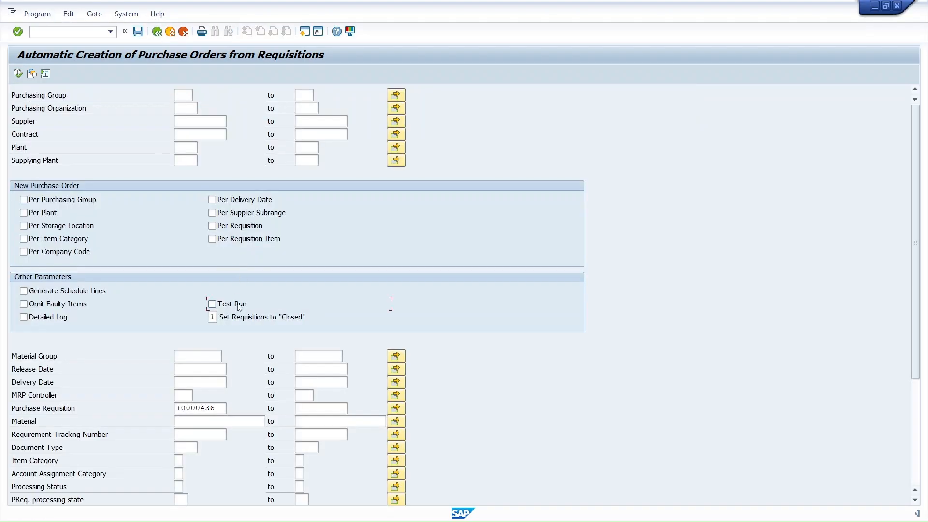
{"action": "left_click", "coordinate": [18, 74]}
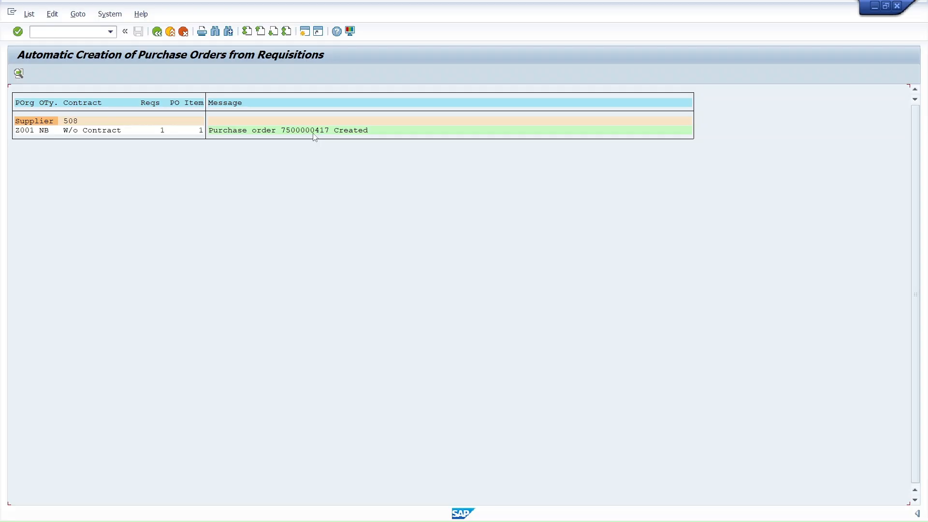
Display the newly created purchase order with transaction ME23N in a new session
{"action": "left_click", "coordinate": [304, 31]}
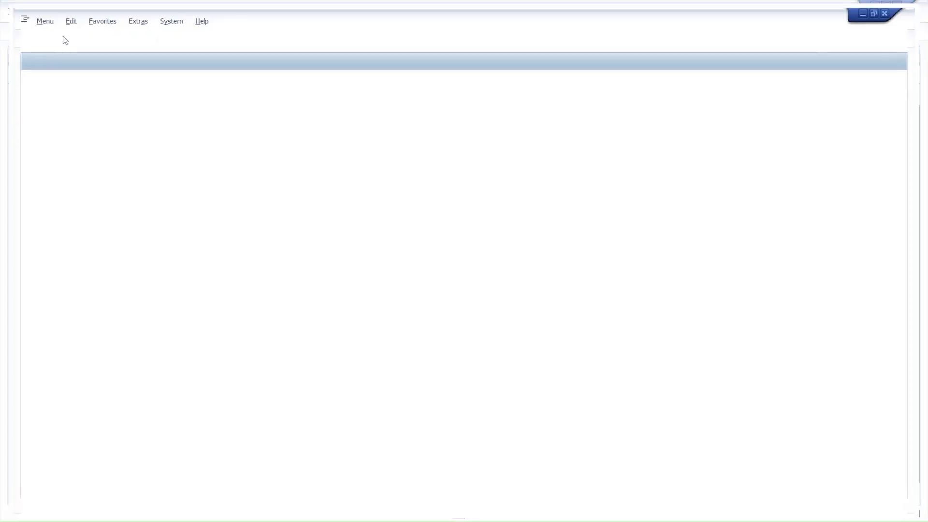
{"action": "type", "text": "me23n"}
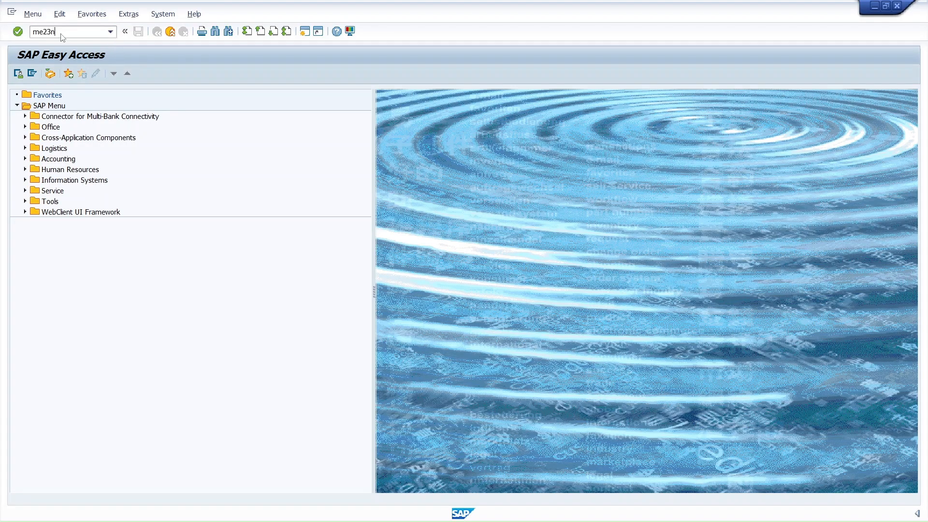
{"action": "key", "text": "Return"}
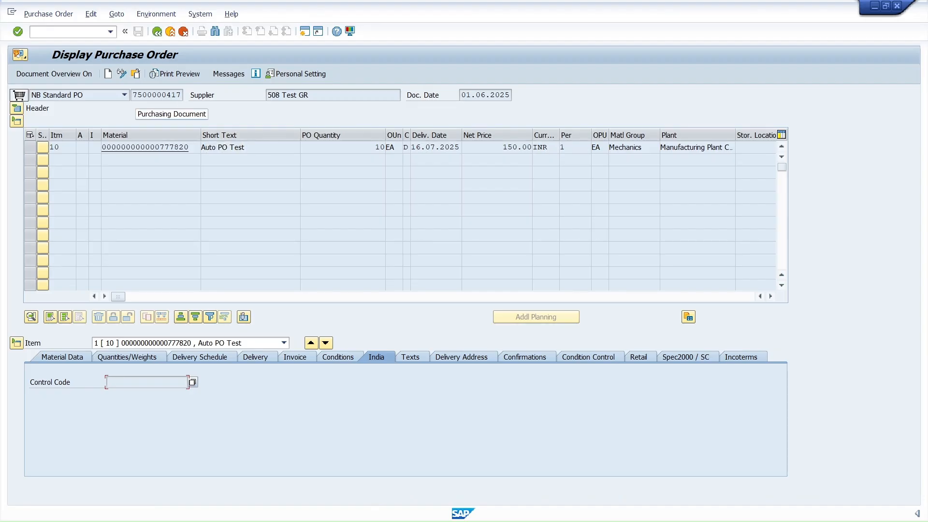
Examine the purchase order's document type and its header organizational data: purchasing organization, purchasing group and company code
{"action": "left_click", "coordinate": [102, 95]}
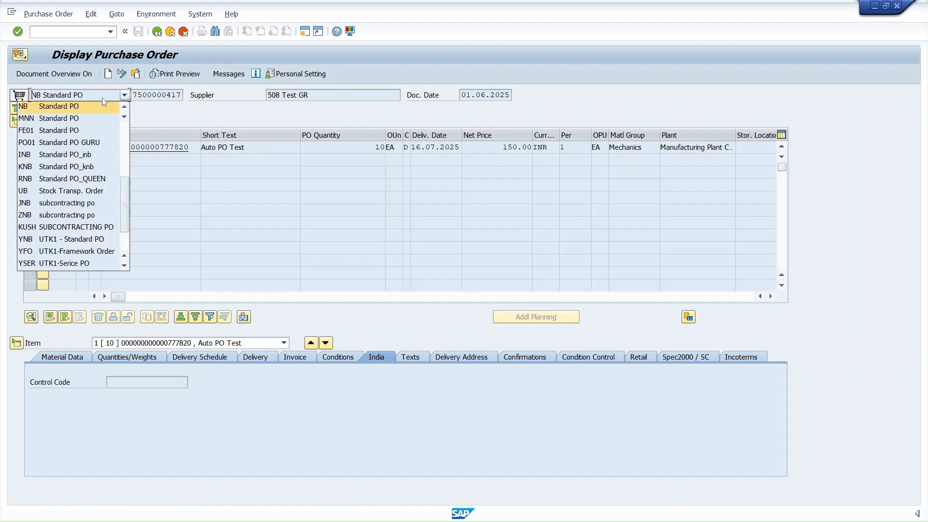
{"action": "left_click", "coordinate": [102, 97]}
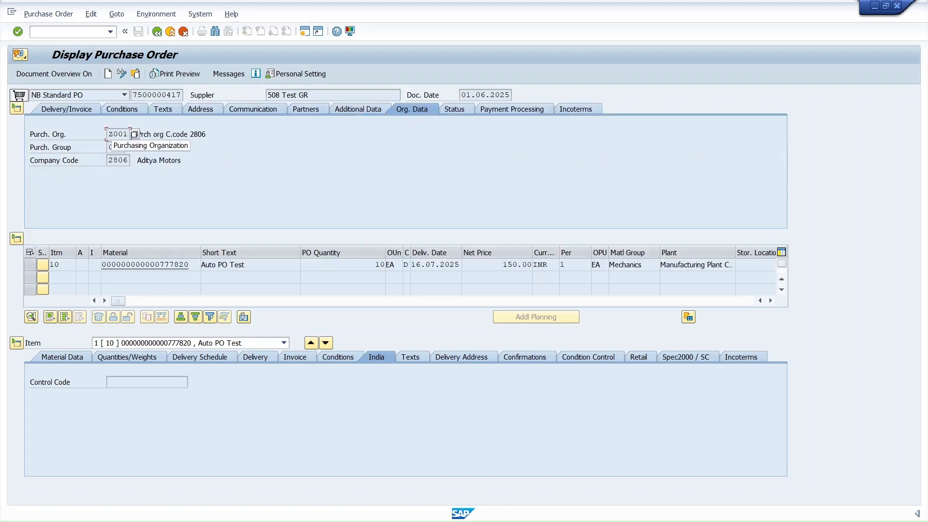
{"action": "double_click", "coordinate": [125, 134]}
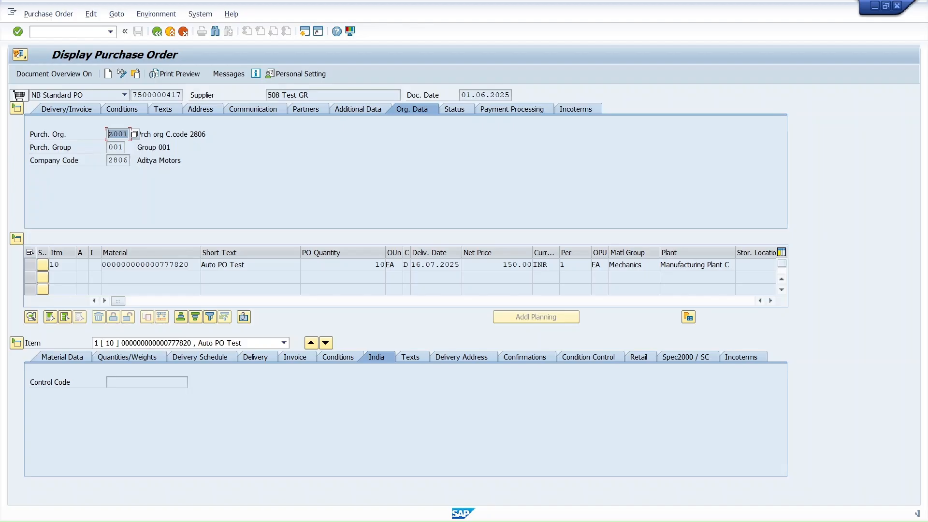
{"action": "double_click", "coordinate": [109, 147]}
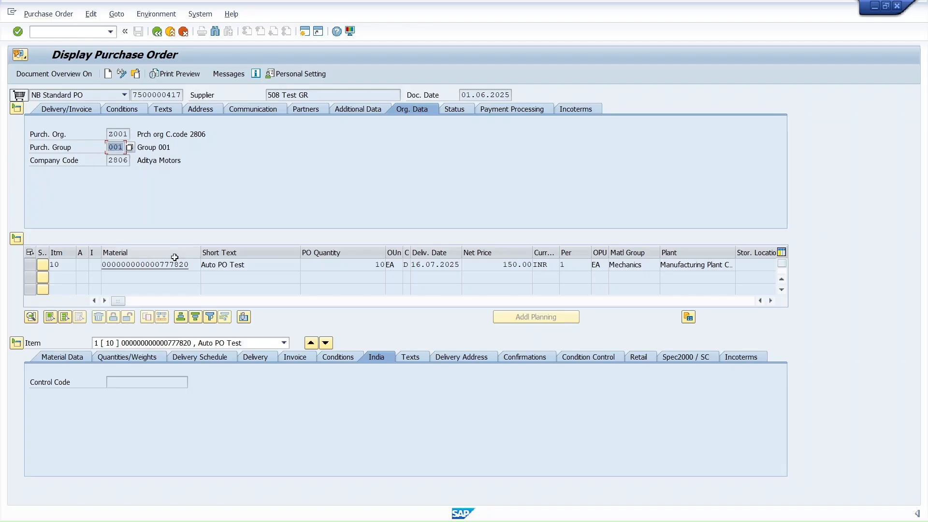
{"action": "double_click", "coordinate": [108, 160]}
{"action": "left_click", "coordinate": [135, 166]}
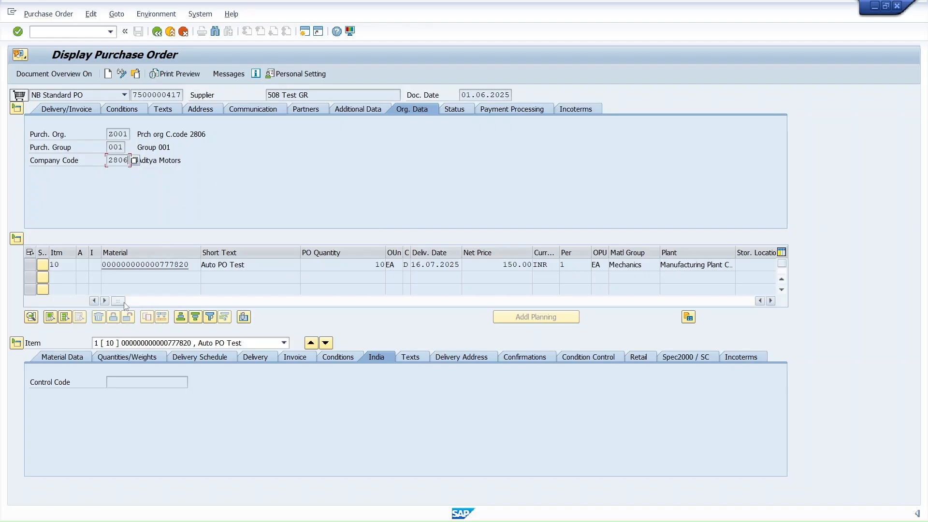
Examine the purchase requisition reference, info record, net price and delivery date of the purchase order item
{"action": "left_click_drag", "start_coordinate": [123, 302], "coordinate": [408, 303]}
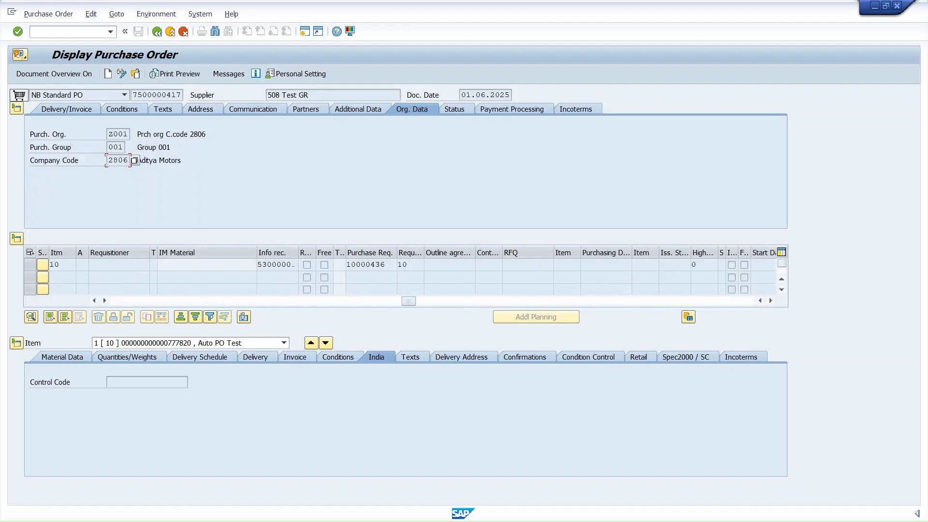
{"action": "left_click_drag", "start_coordinate": [387, 264], "coordinate": [346, 264]}
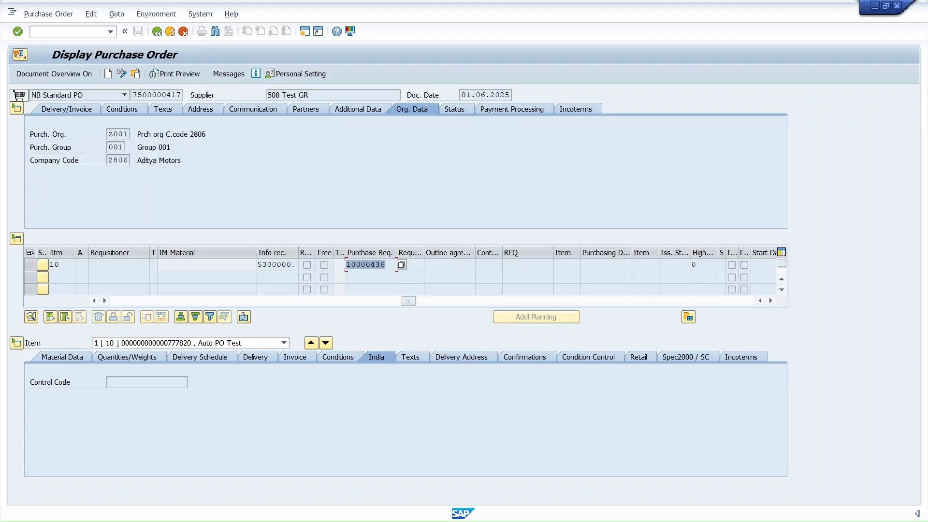
{"action": "left_click", "coordinate": [386, 264]}
{"action": "left_click_drag", "start_coordinate": [276, 264], "coordinate": [335, 256]}
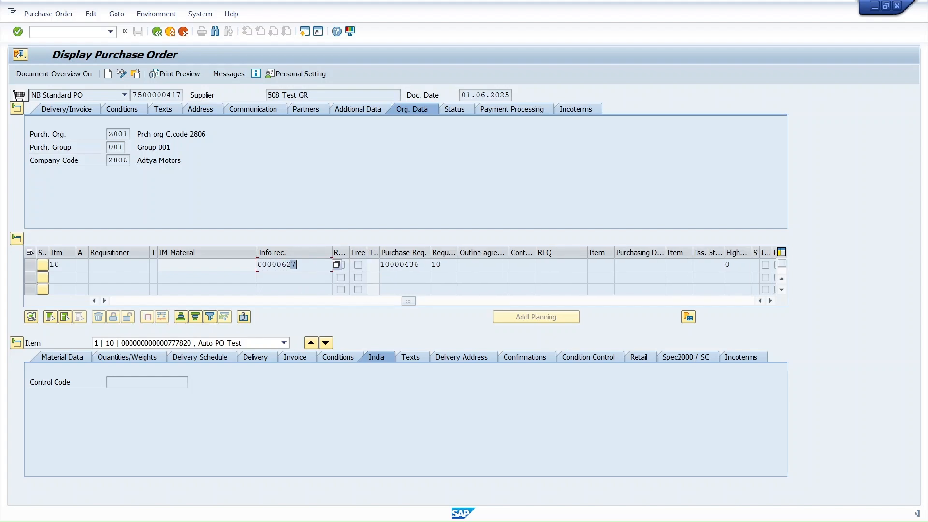
{"action": "left_click_drag", "start_coordinate": [408, 301], "coordinate": [102, 302]}
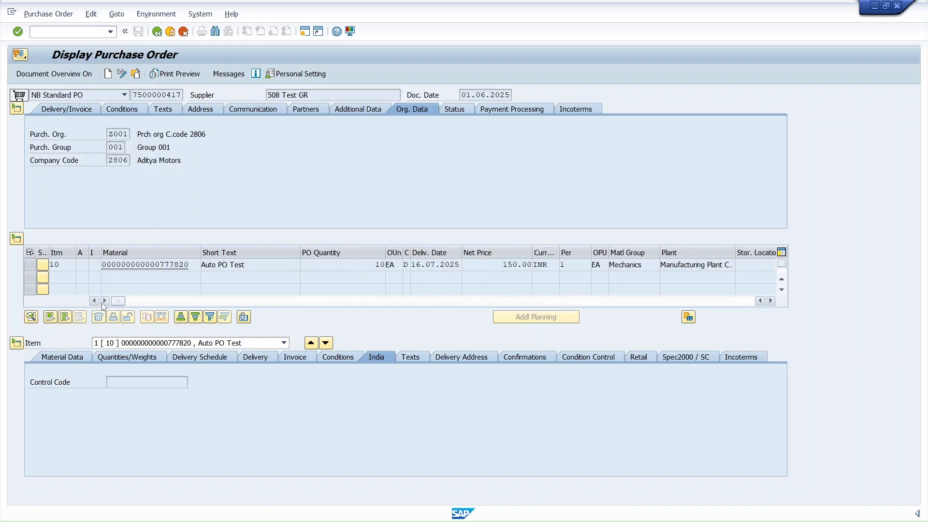
{"action": "left_click_drag", "start_coordinate": [502, 264], "coordinate": [532, 264]}
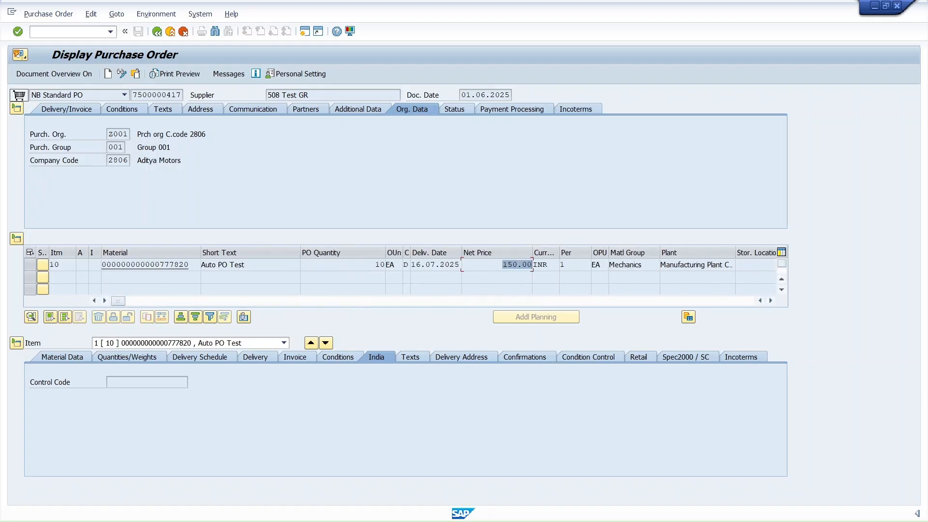
{"action": "left_click_drag", "start_coordinate": [425, 265], "coordinate": [461, 266]}
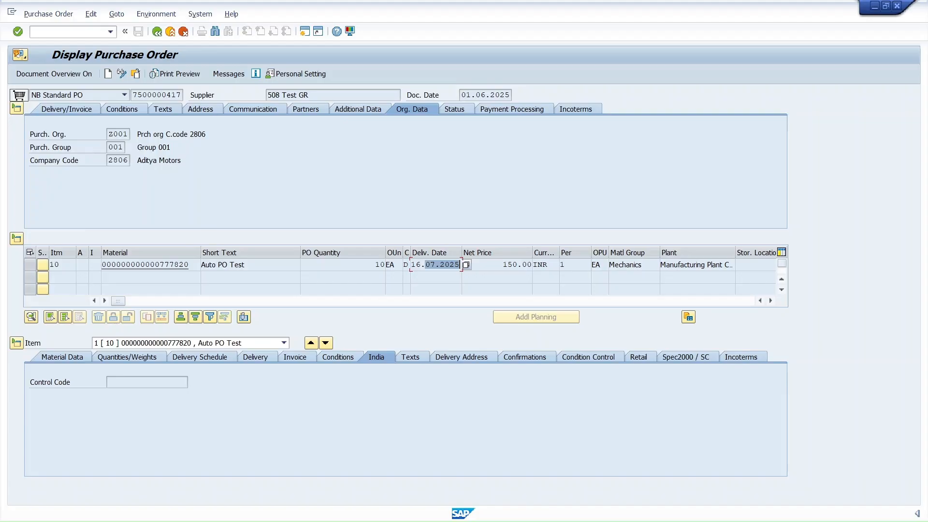
Open the item's material master from the purchase order and check the automatic PO indicator in its purchasing data
{"action": "left_click", "coordinate": [181, 265]}
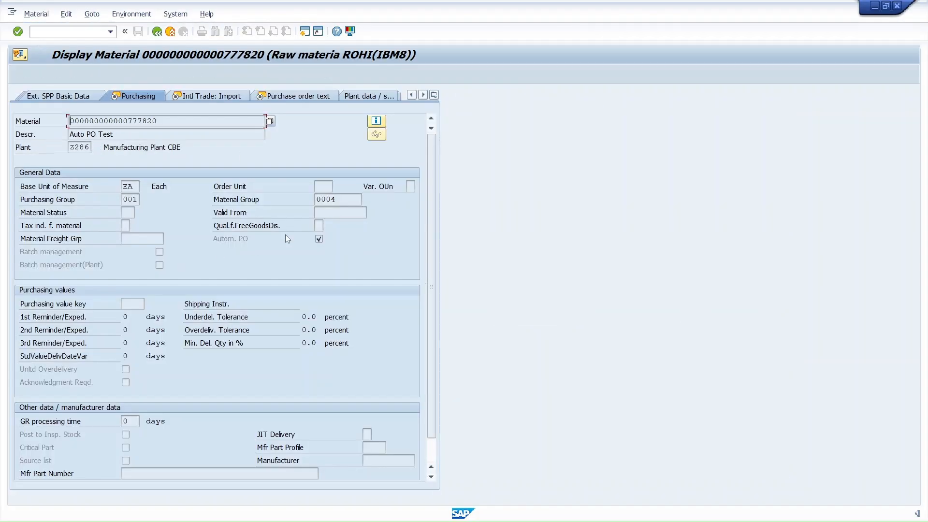
{"action": "left_click", "coordinate": [319, 239]}
{"action": "left_click", "coordinate": [157, 31]}
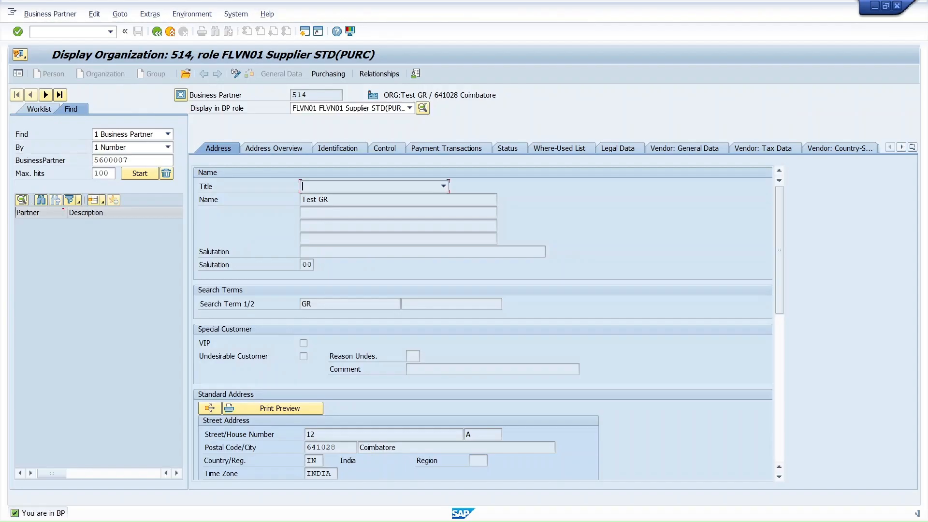
Check the Automatic Purchase Order indicator in the supplier's purchasing data, and return to the purchase order
{"action": "left_click", "coordinate": [328, 74]}
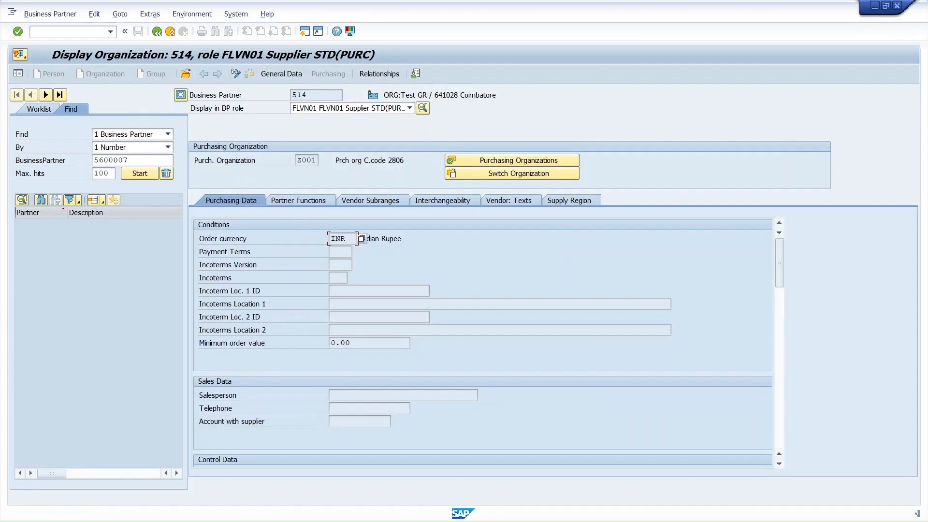
{"action": "scroll", "coordinate": [343, 335], "scroll_direction": "down", "scroll_amount": 4}
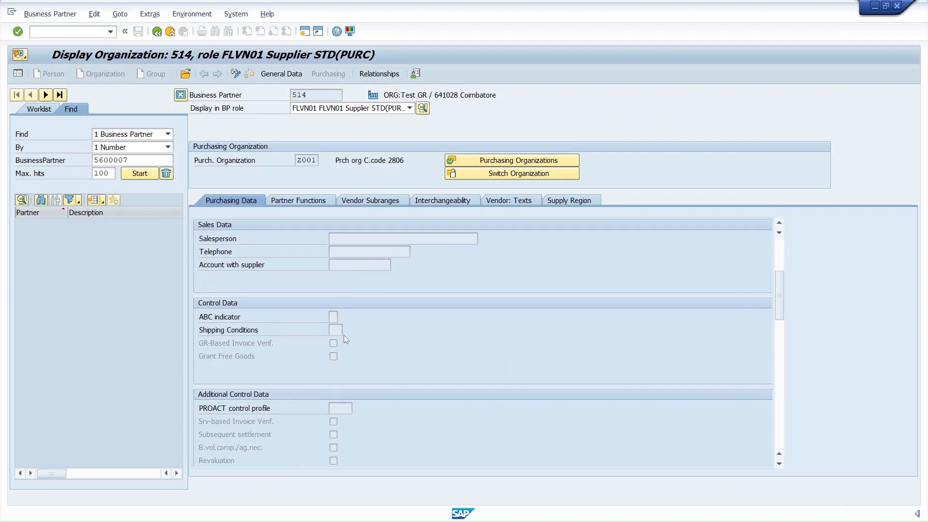
{"action": "scroll", "coordinate": [344, 335], "scroll_direction": "down", "scroll_amount": 5}
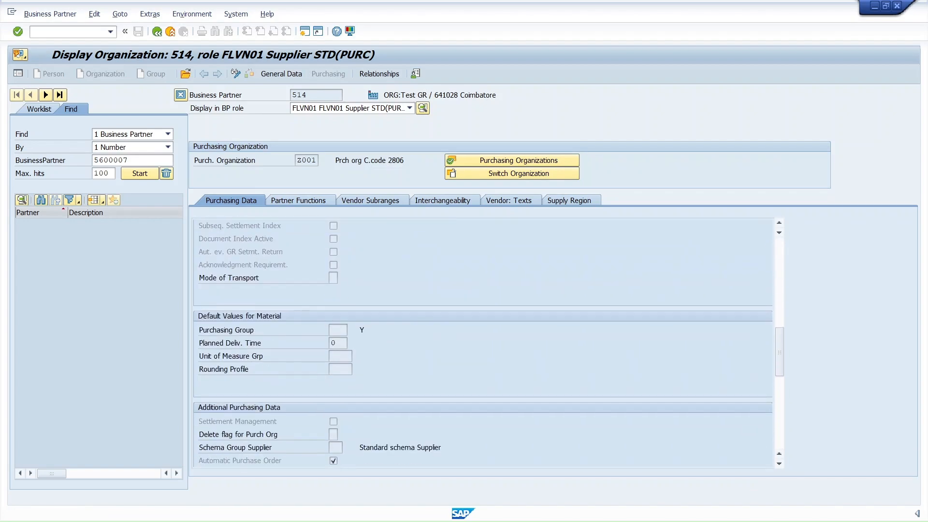
{"action": "scroll", "coordinate": [347, 361], "scroll_direction": "down", "scroll_amount": 3}
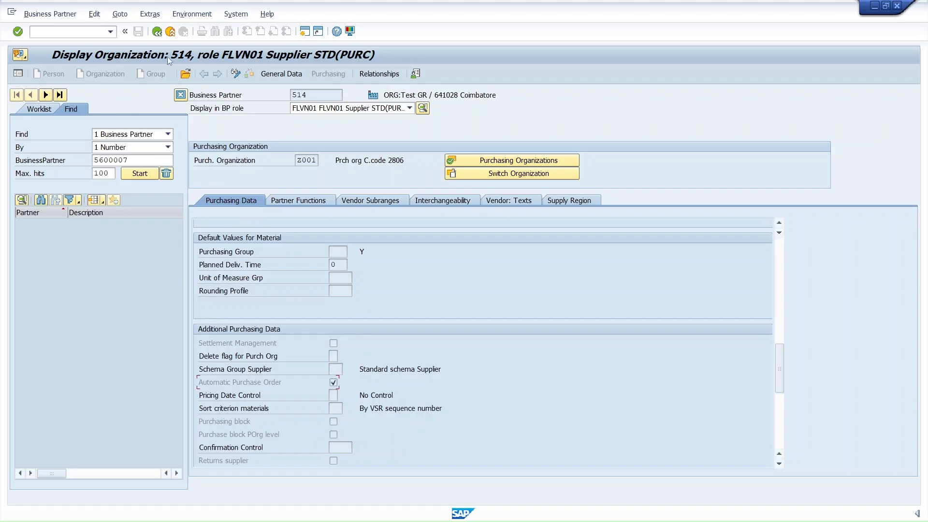
{"action": "left_click", "coordinate": [156, 32]}
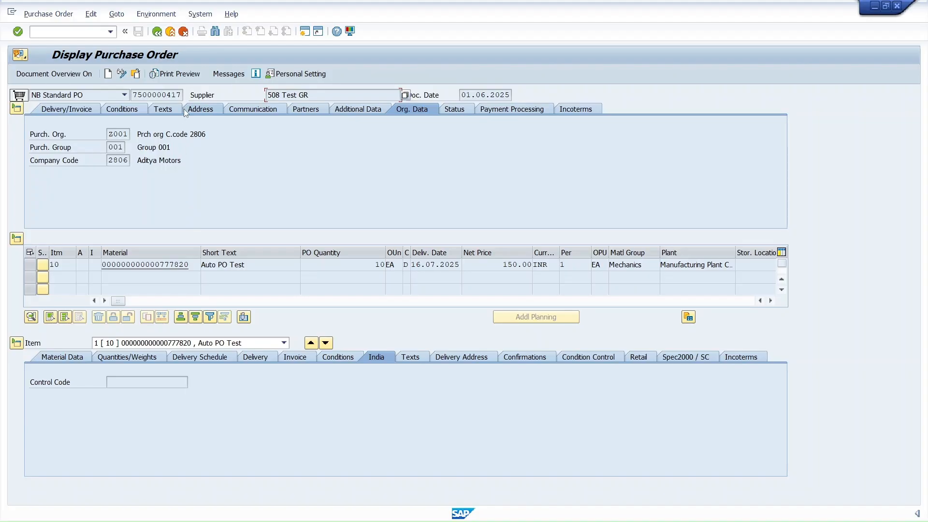
Leave the purchase order display and start automatic purchase order creation from requisitions again with transaction ME59
{"action": "left_click", "coordinate": [171, 32]}
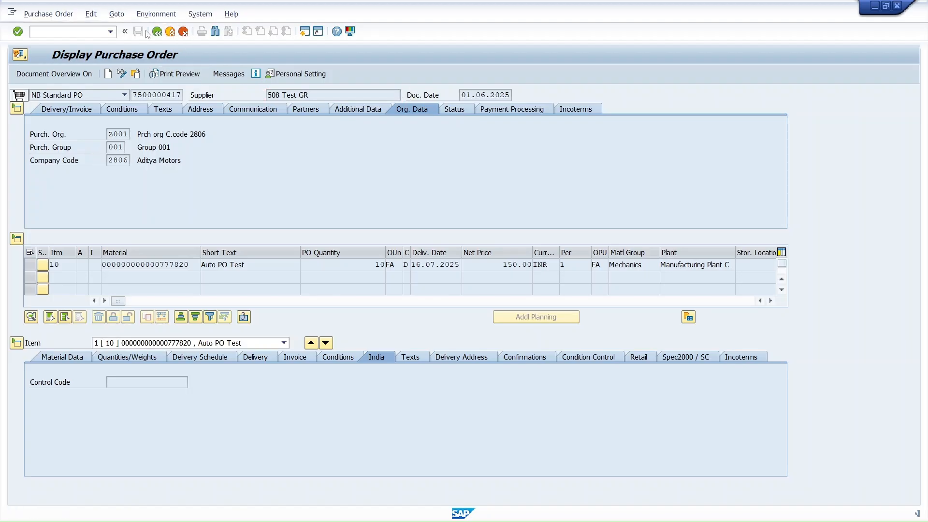
{"action": "type", "text": "me23n"}
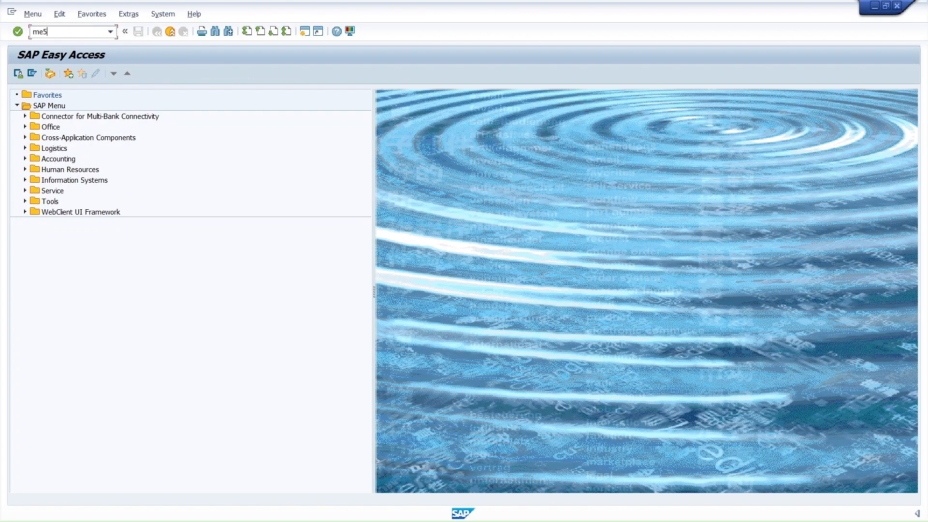
{"action": "key", "text": "Return"}
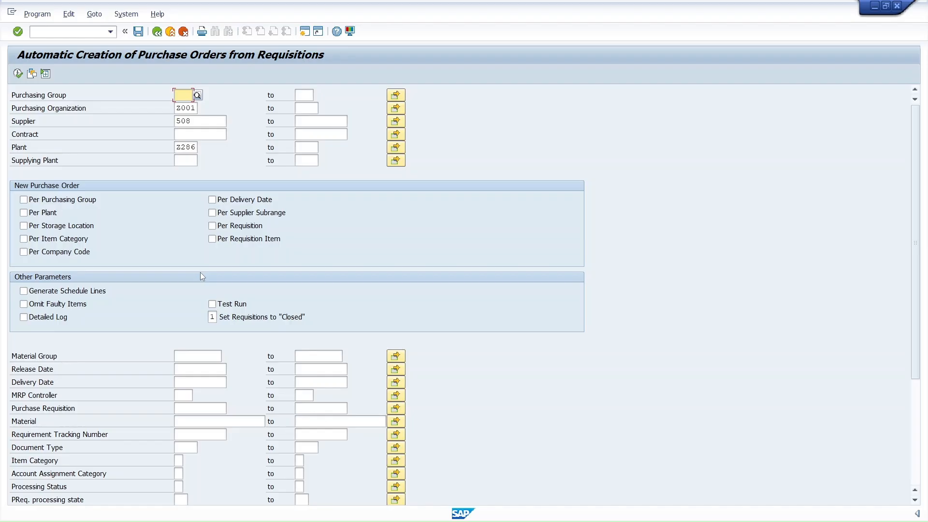
Examine the remaining selection criteria for automatic purchase order creation, including material, contracts and the new purchase order grouping options
{"action": "left_click", "coordinate": [203, 421]}
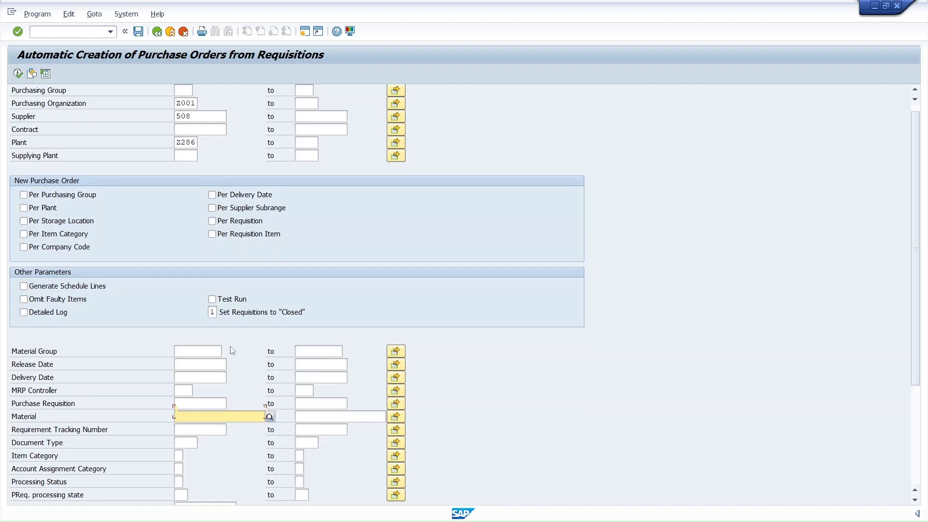
{"action": "scroll", "coordinate": [232, 351], "scroll_direction": "down", "scroll_amount": 5}
{"action": "scroll", "coordinate": [231, 349], "scroll_direction": "down", "scroll_amount": 3}
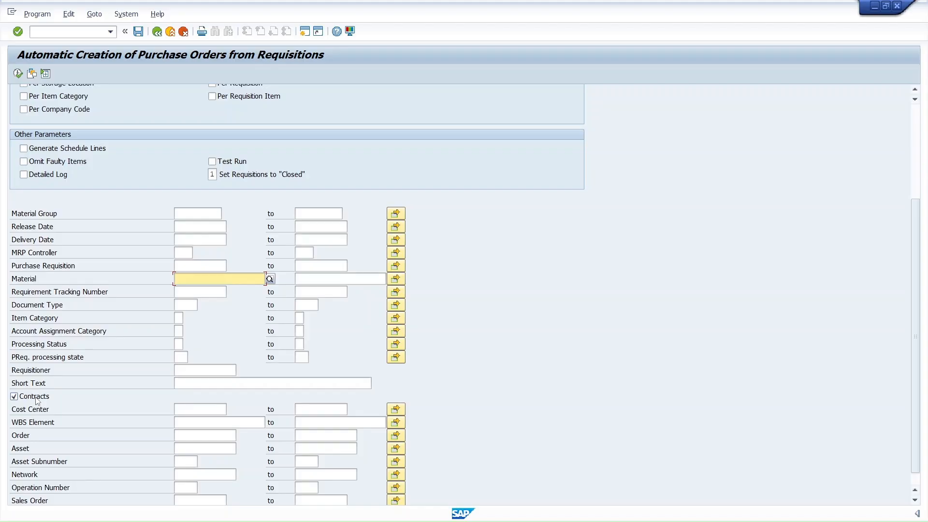
{"action": "scroll", "coordinate": [36, 400], "scroll_direction": "up", "scroll_amount": 5}
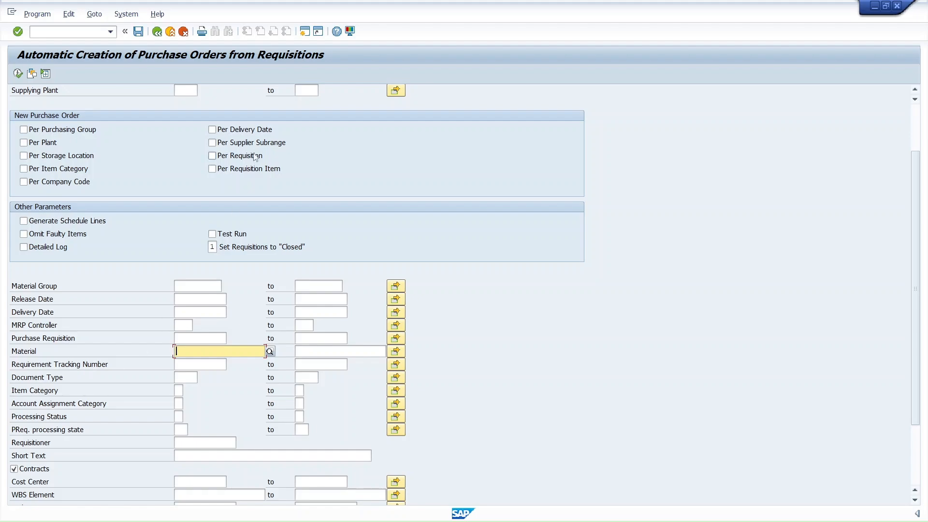
Open a new session and start creating a contract with transaction ME31K
{"action": "left_click", "coordinate": [304, 33]}
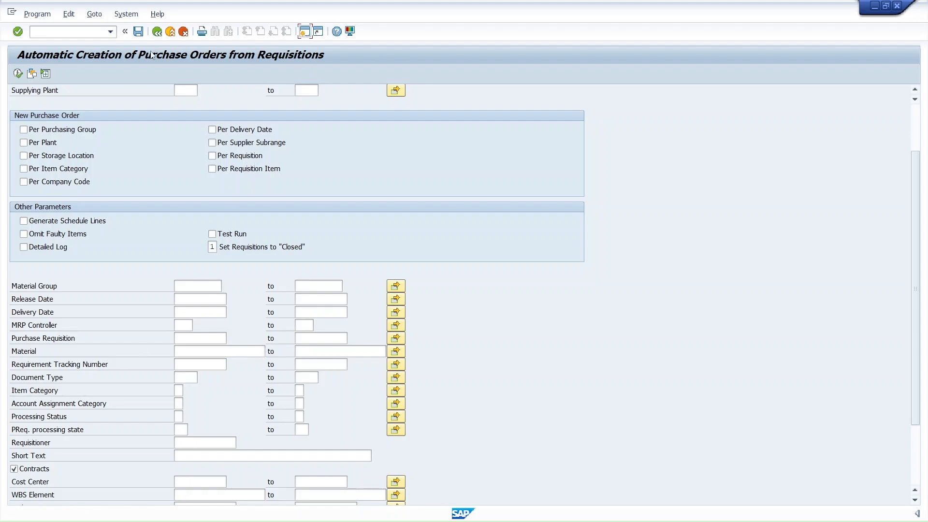
{"action": "type", "text": "me31k"}
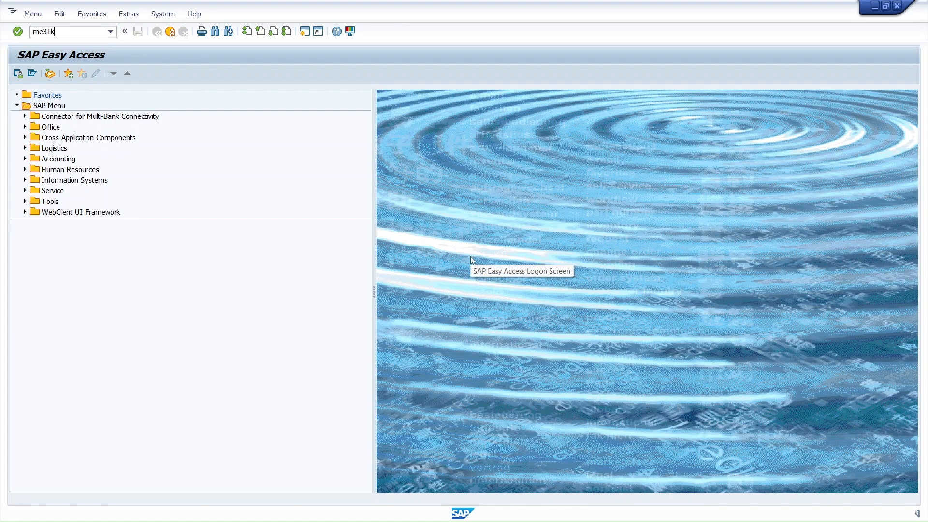
{"action": "key", "text": "Return"}
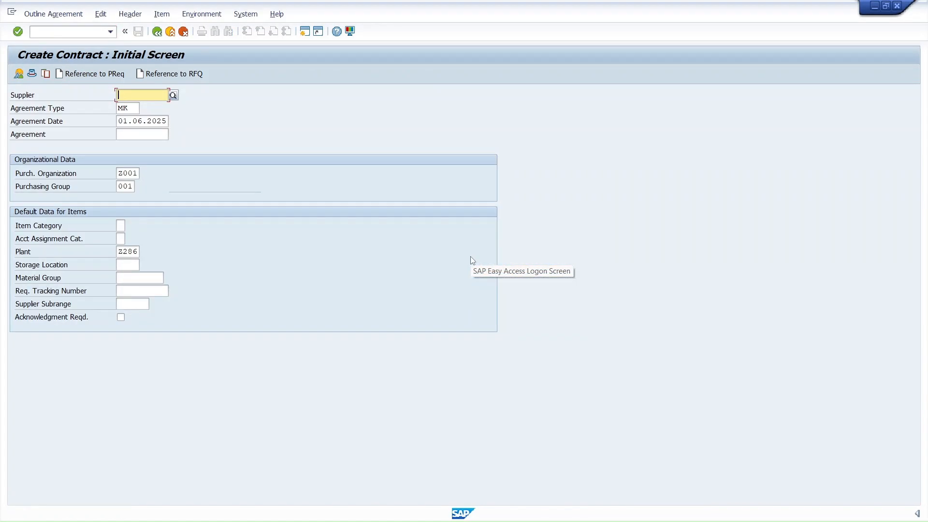
Fill in the contract header for supplier 508 with validity end 1.07.2025 and continue to the item overview
{"action": "type", "text": "508"}
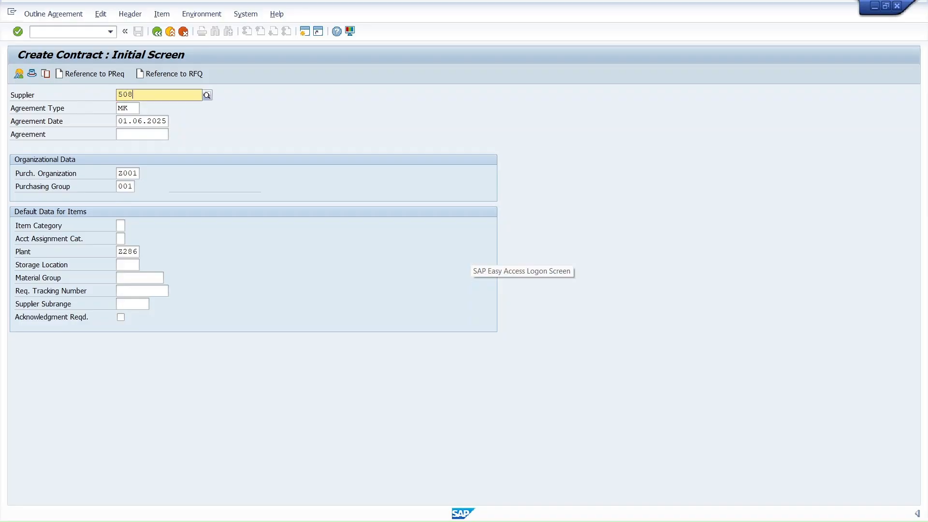
{"action": "left_click", "coordinate": [134, 123]}
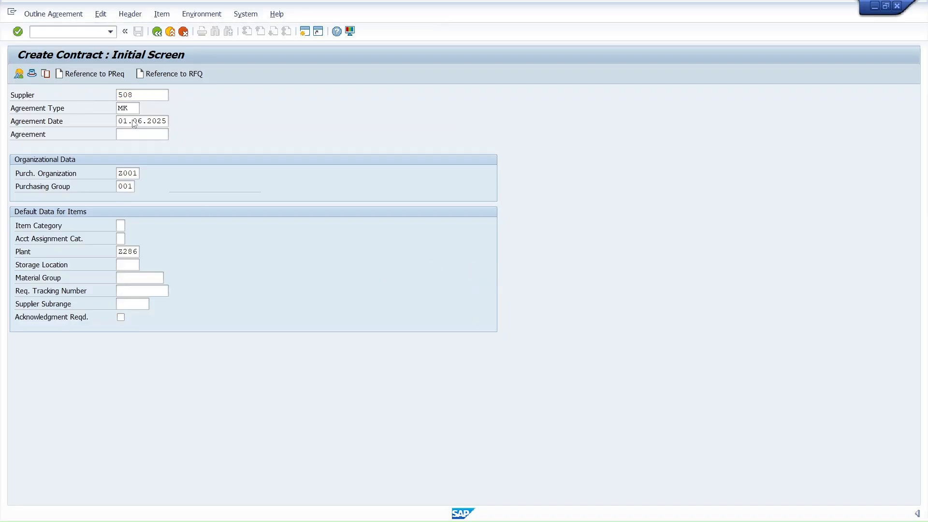
{"action": "left_click", "coordinate": [135, 174]}
{"action": "key", "text": "Return"}
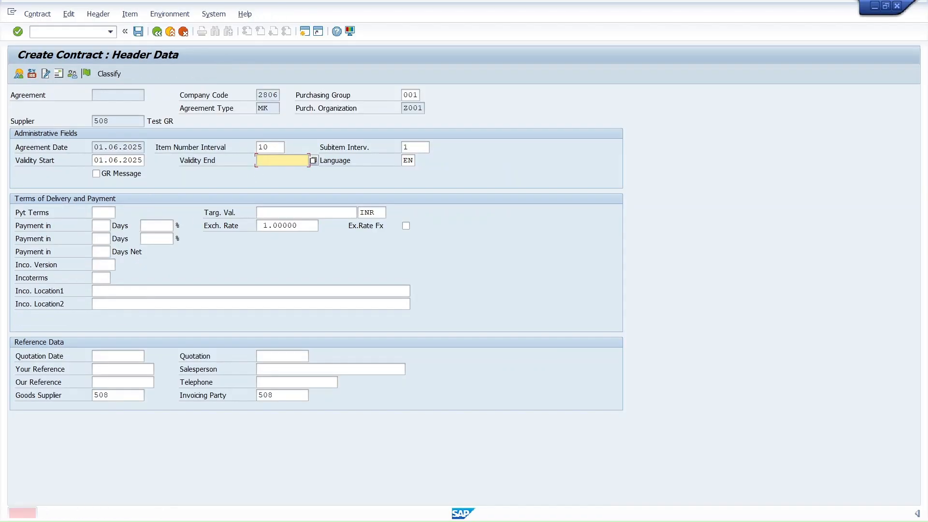
{"action": "key", "text": "BackSpace"}
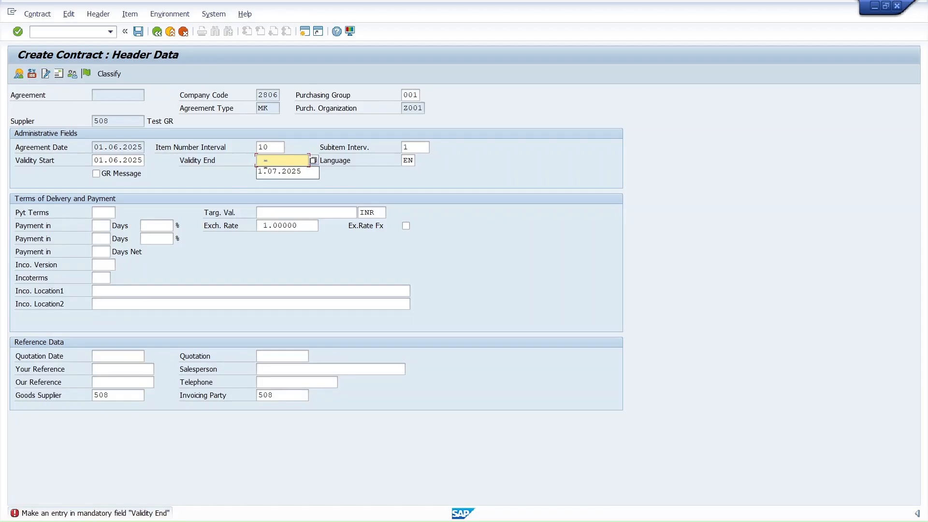
{"action": "left_click", "coordinate": [265, 170]}
{"action": "key", "text": "Return"}
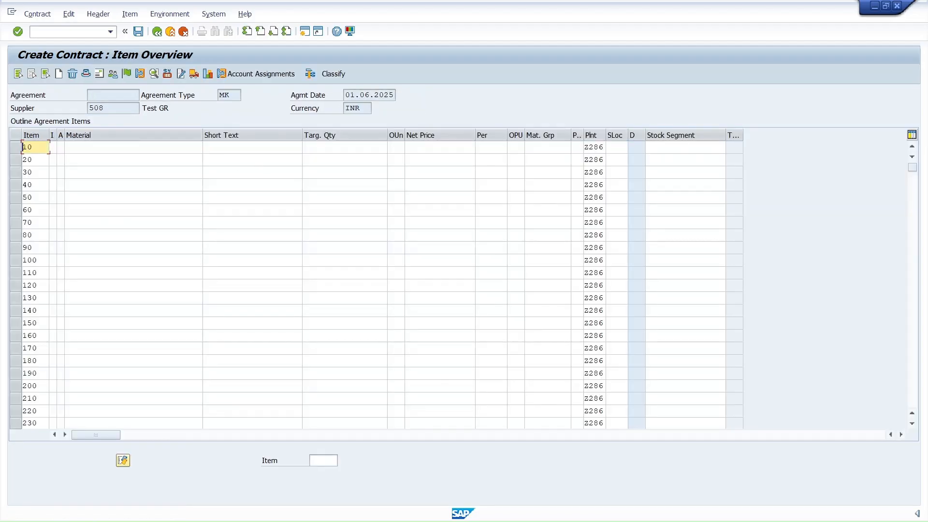
Add contract item 10 for material 777820 with target quantity 10, entering a net price of 120
{"action": "left_click", "coordinate": [135, 147]}
{"action": "key", "text": "BackSpace"}
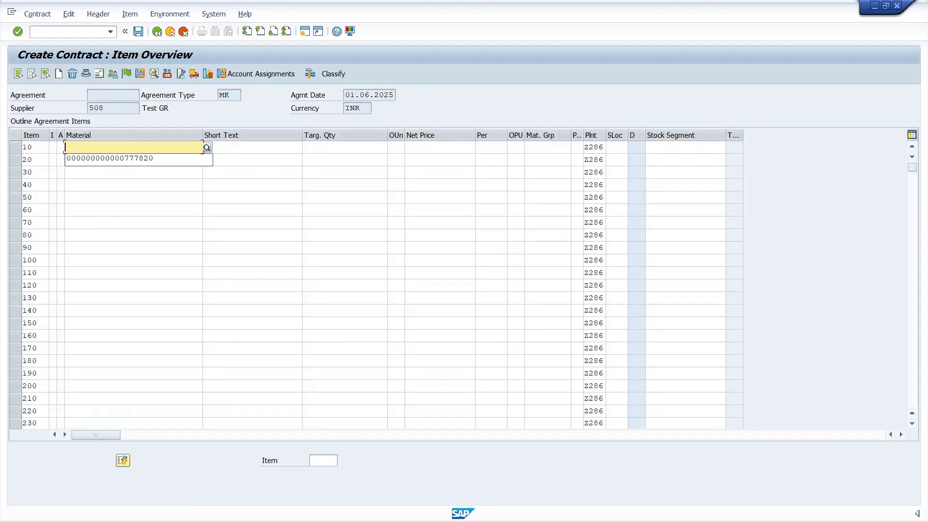
{"action": "left_click", "coordinate": [132, 162]}
{"action": "left_click", "coordinate": [338, 147]}
{"action": "type", "text": "10"}
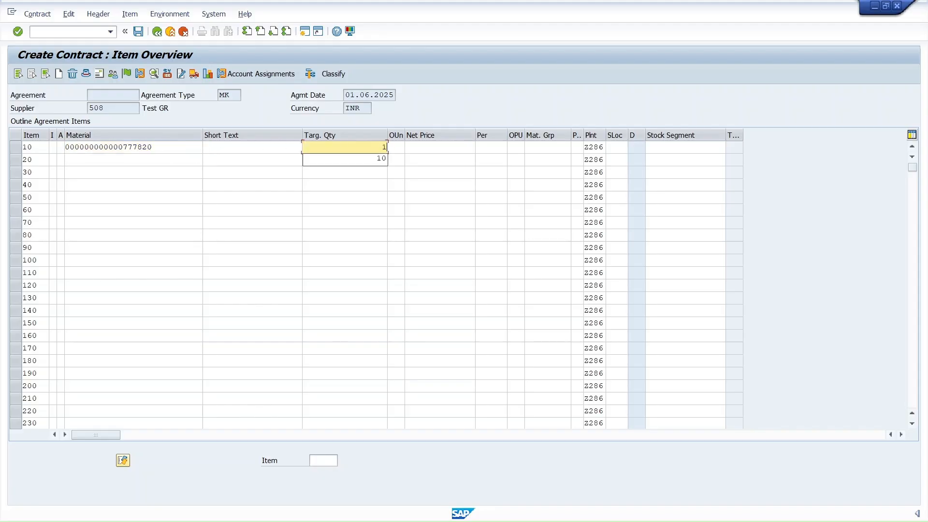
{"action": "left_click", "coordinate": [428, 152]}
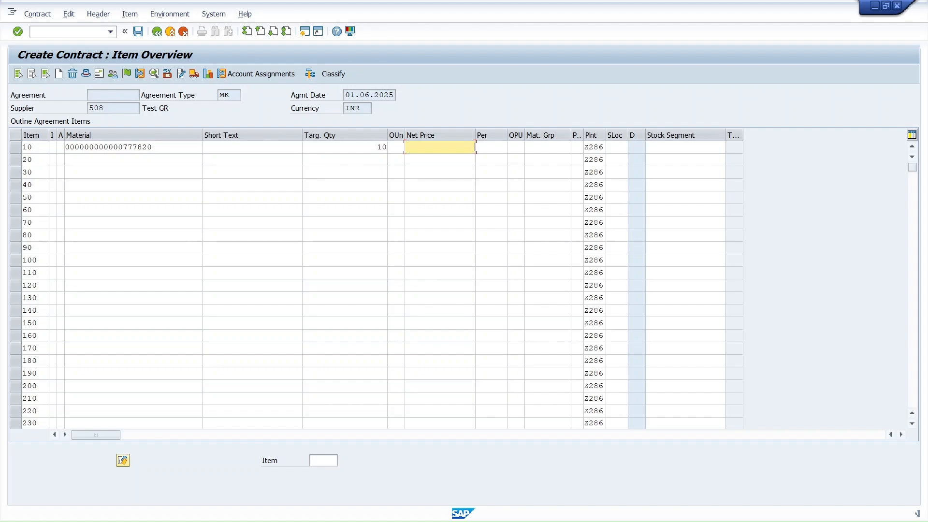
{"action": "type", "text": "120"}
{"action": "key", "text": "Return"}
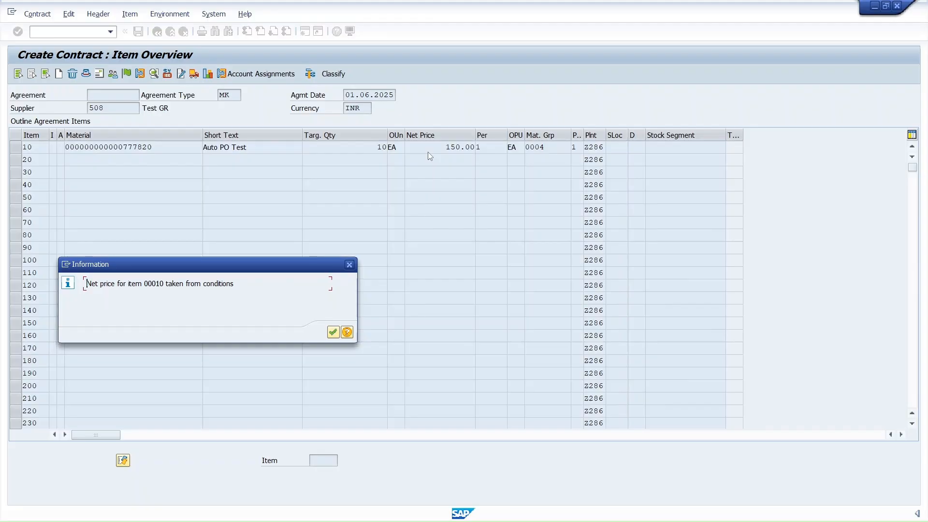
{"action": "key", "text": "Return"}
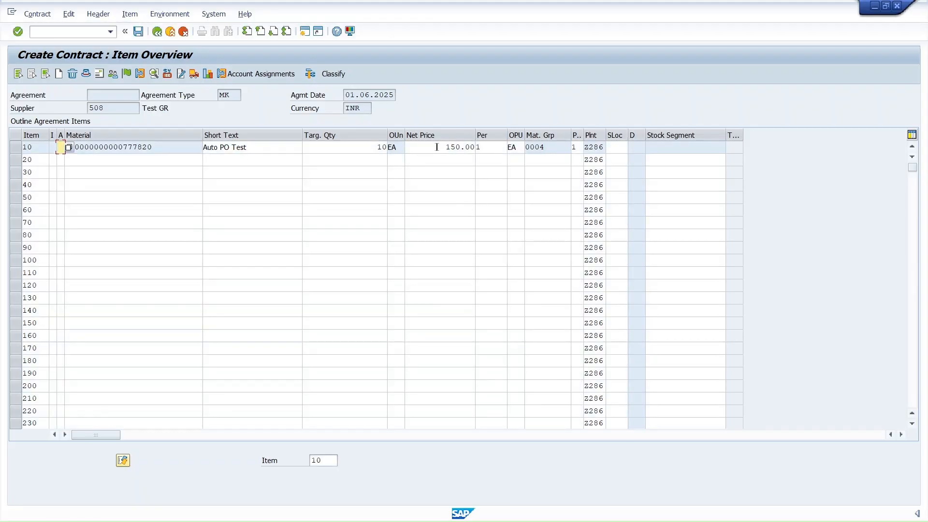
Override the condition-based net price of contract item 10 with 120 INR and save the contract
{"action": "double_click", "coordinate": [437, 147]}
{"action": "type", "text": "120"}
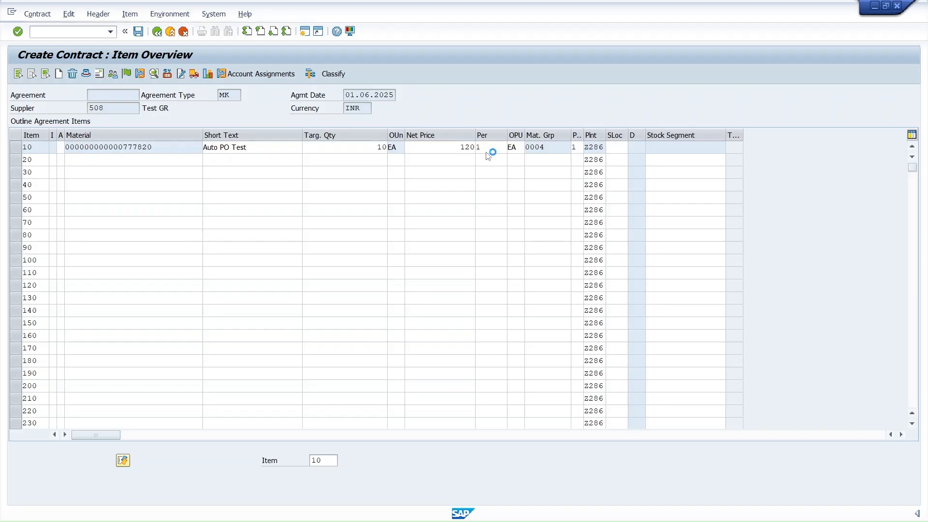
{"action": "key", "text": "Return"}
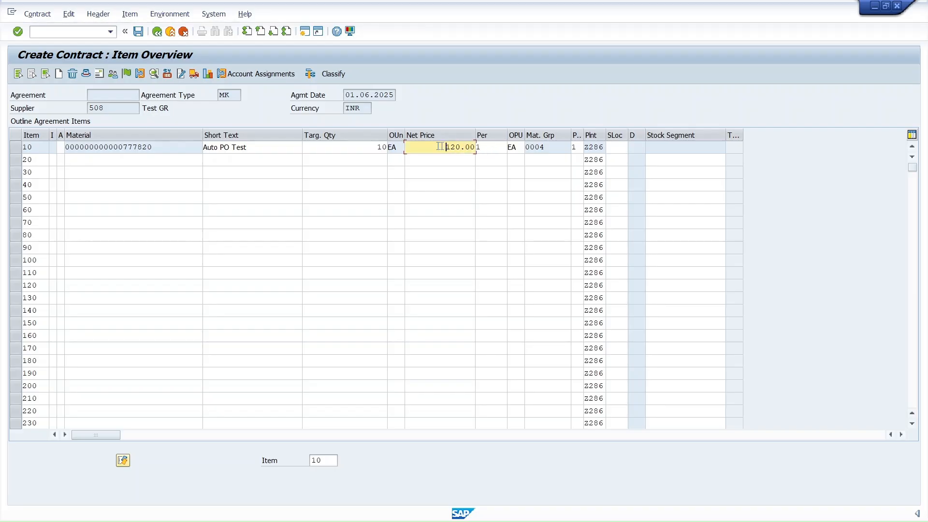
{"action": "left_click", "coordinate": [138, 33]}
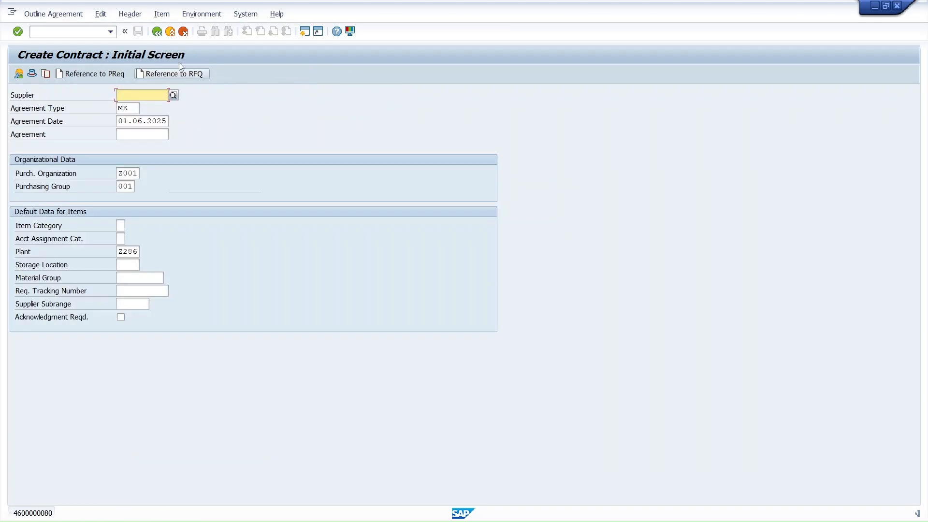
Display the saved contract with transaction ME33K to check its item quantity and net price, and leave it
{"action": "left_click", "coordinate": [170, 32]}
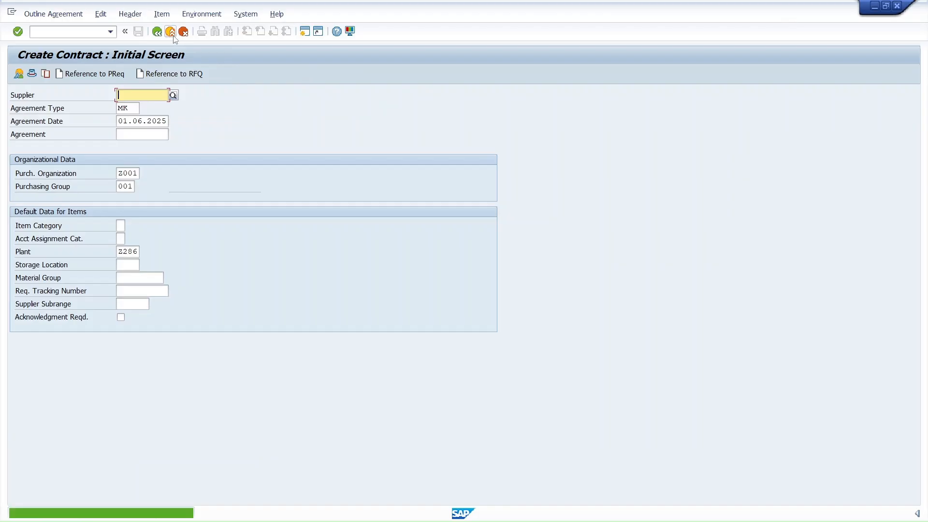
{"action": "type", "text": "me33k"}
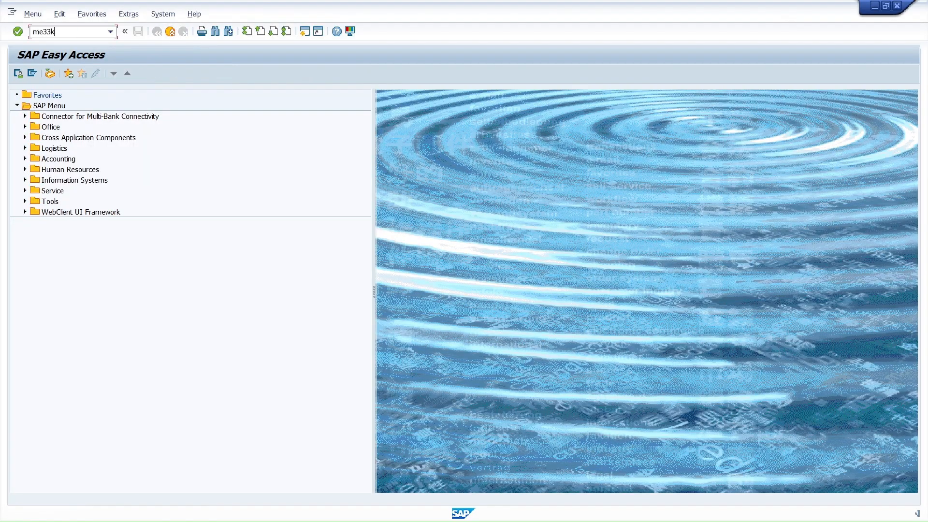
{"action": "key", "text": "Return"}
{"action": "key", "text": "Return"}
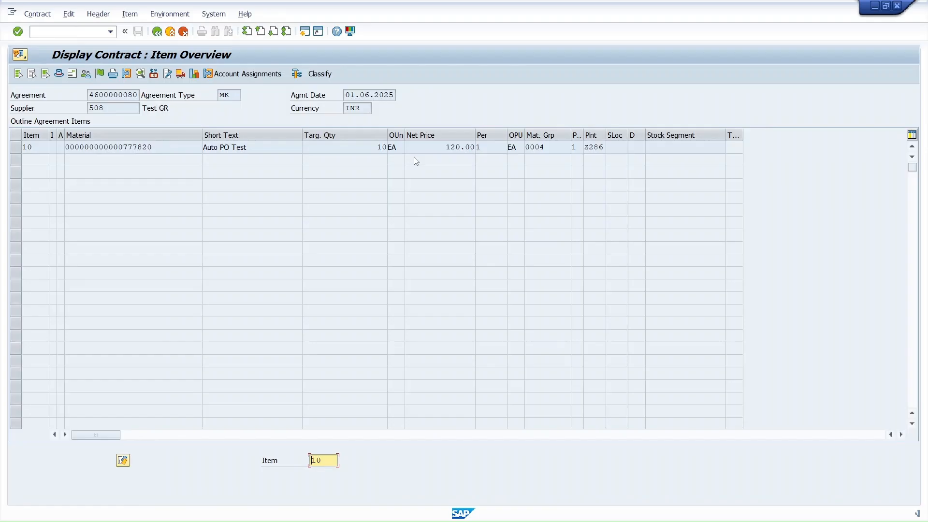
{"action": "left_click", "coordinate": [171, 34]}
Start a purchase requisition with ME51N for 5 EA of material 777820 in plant Z286, with valuation price 110 INR
{"action": "type", "text": "me33k"}
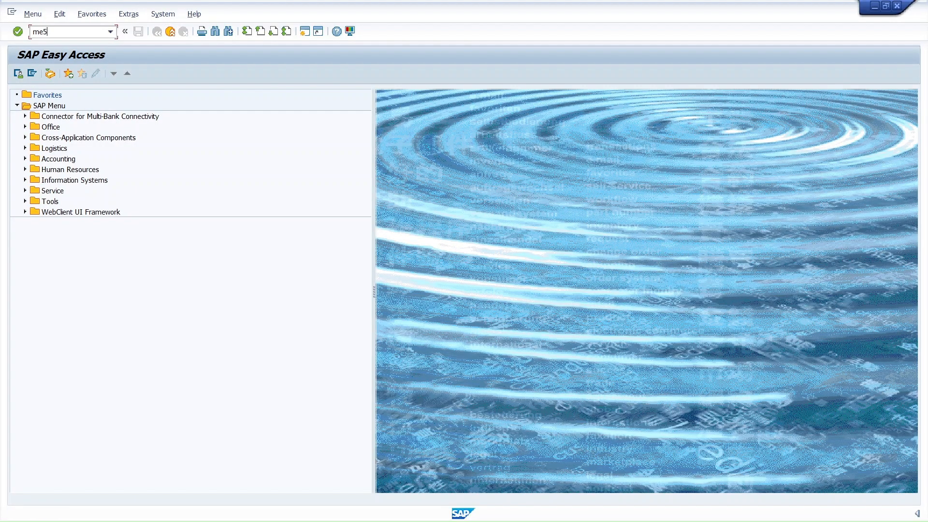
{"action": "key", "text": "Return"}
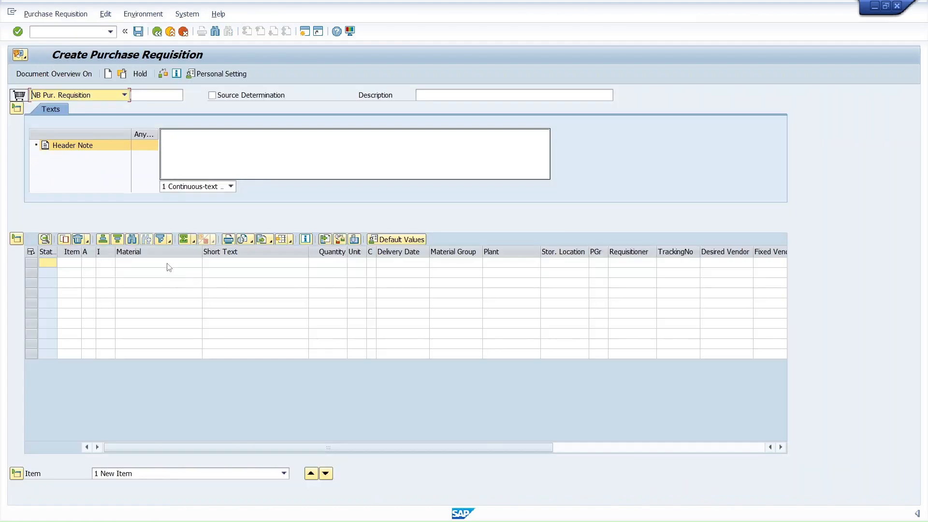
{"action": "left_click", "coordinate": [168, 266]}
{"action": "key", "text": "ctrl+v"}
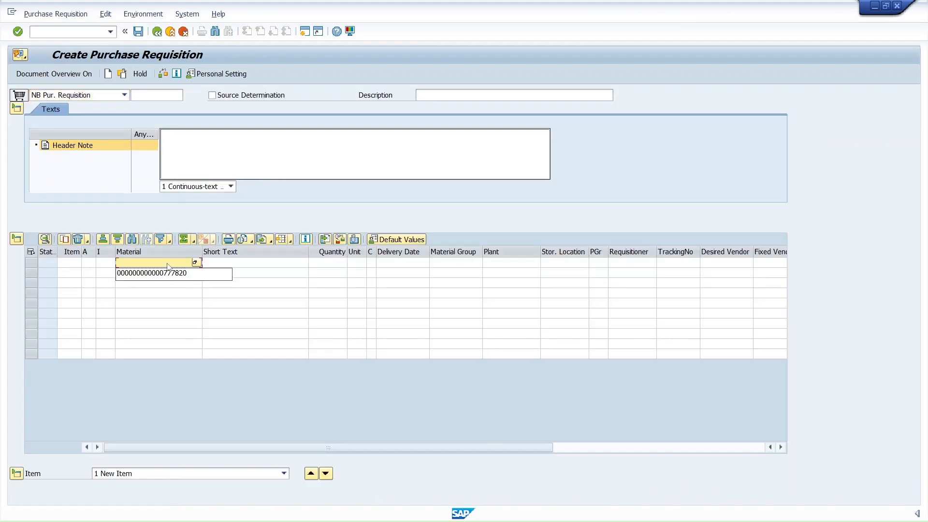
{"action": "left_click", "coordinate": [309, 263]}
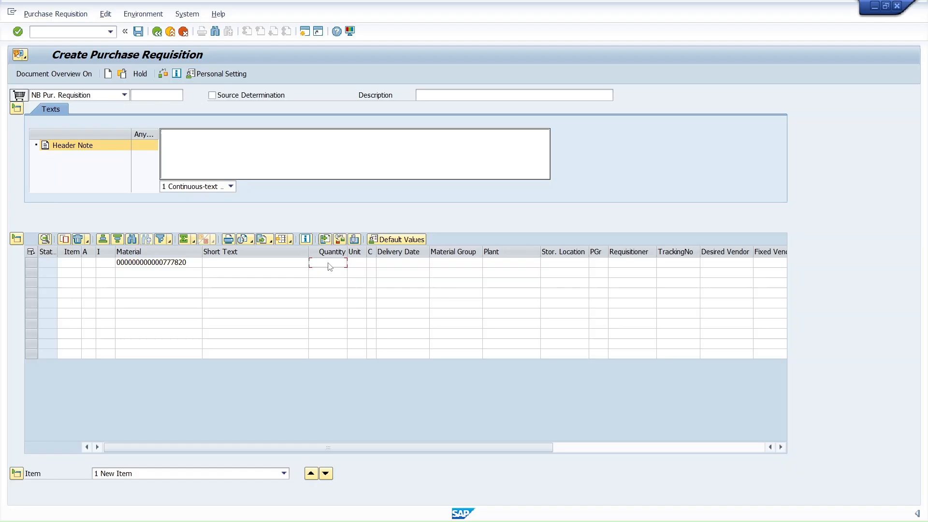
{"action": "type", "text": "5"}
{"action": "left_click", "coordinate": [517, 264]}
{"action": "type", "text": "z286"}
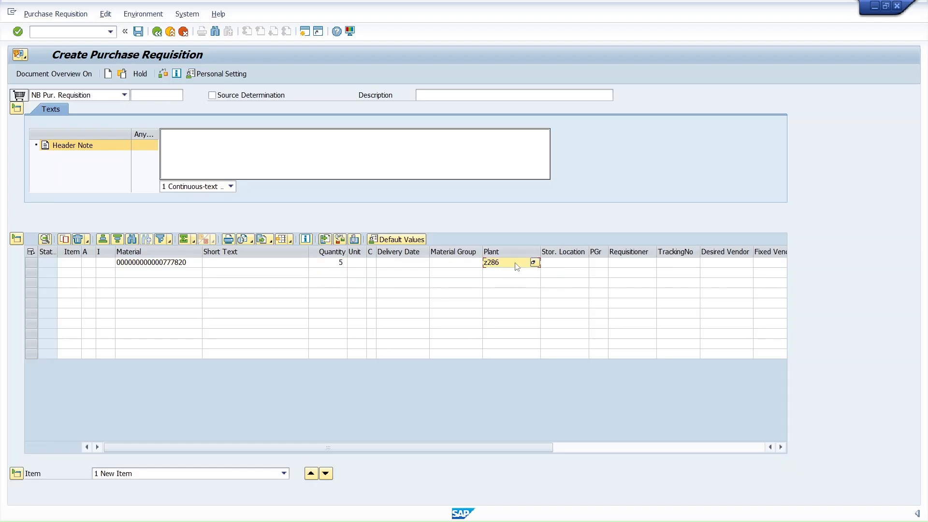
{"action": "key", "text": "Return"}
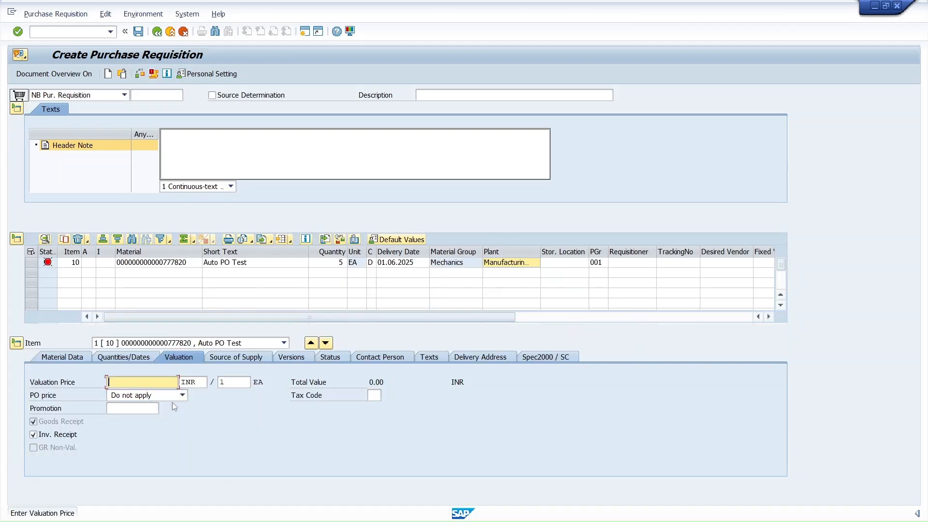
{"action": "type", "text": "1"}
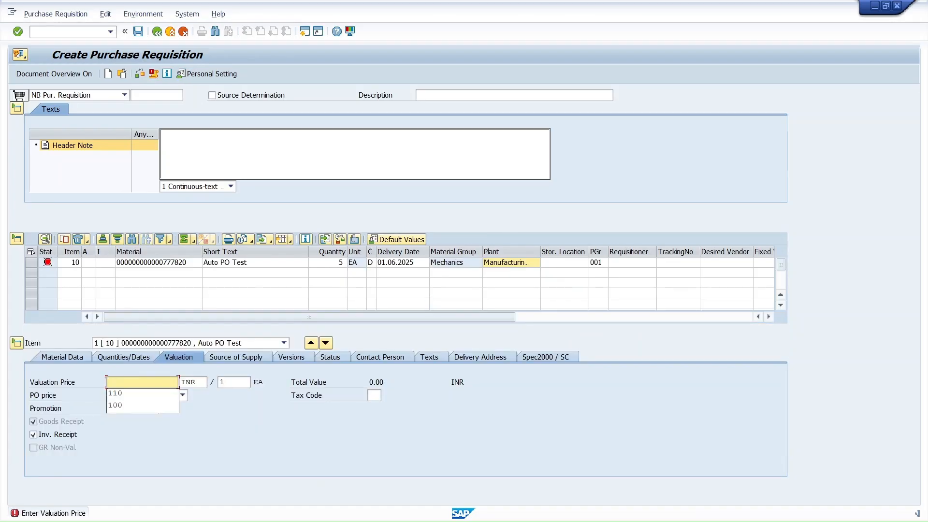
{"action": "type", "text": "10"}
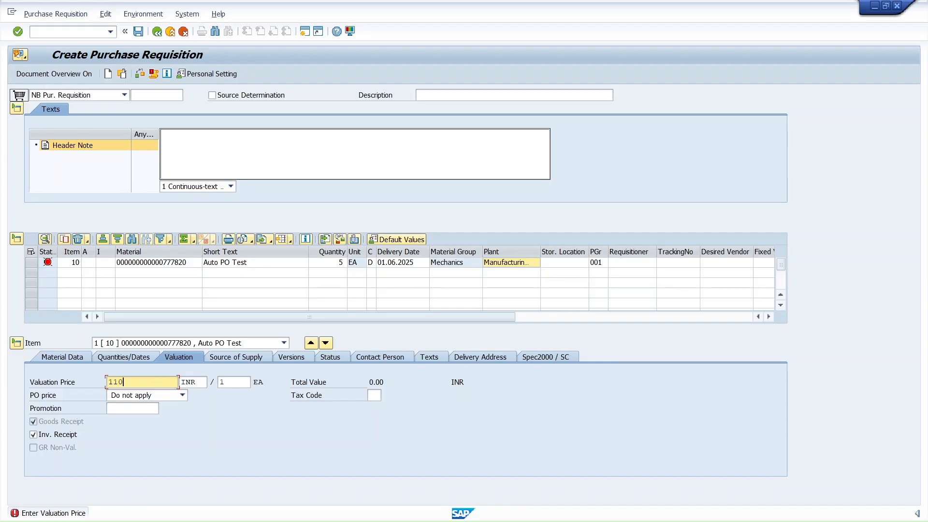
{"action": "key", "text": "Return"}
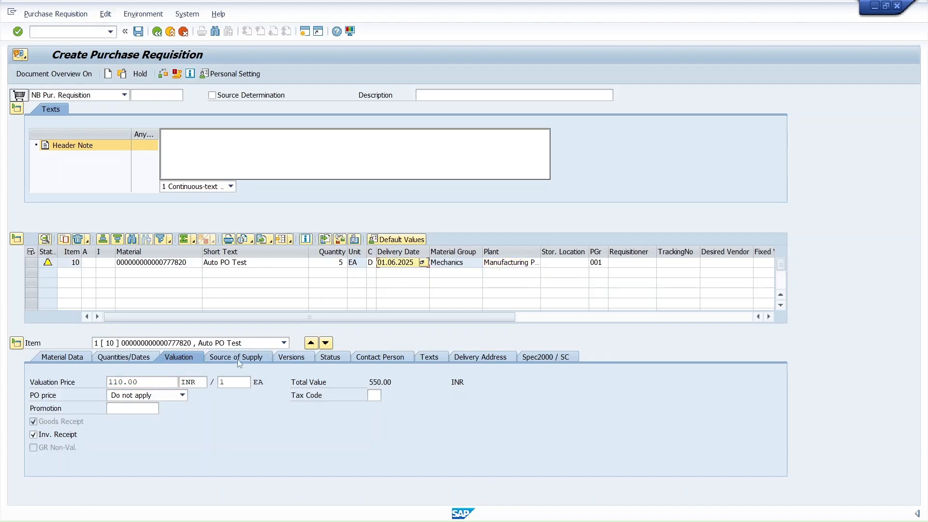
List the available sources of supply for the requisition item, and exit the requisition without saving
{"action": "left_click", "coordinate": [237, 359]}
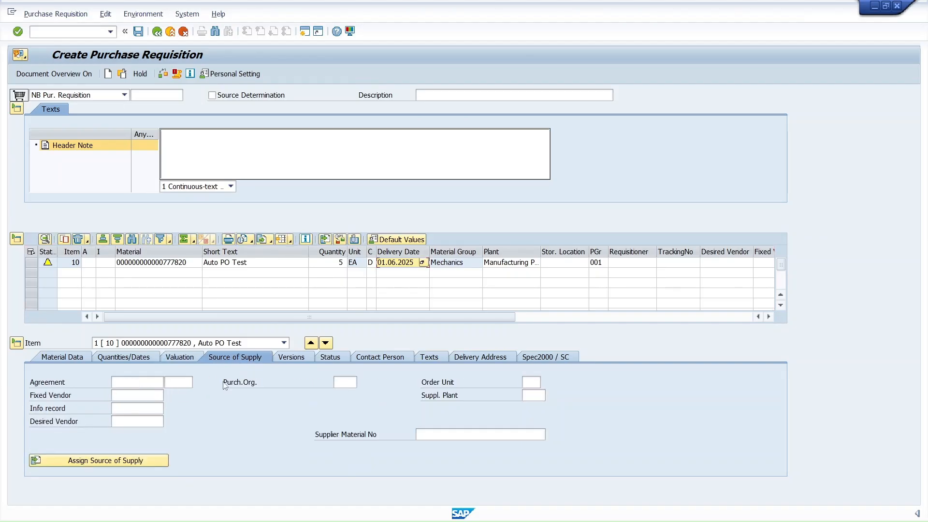
{"action": "left_click", "coordinate": [150, 460]}
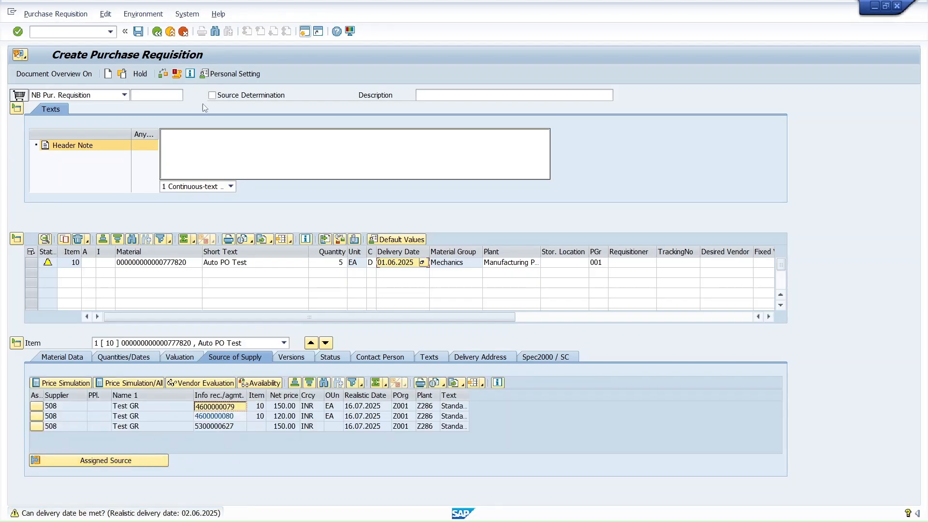
{"action": "left_click", "coordinate": [170, 32]}
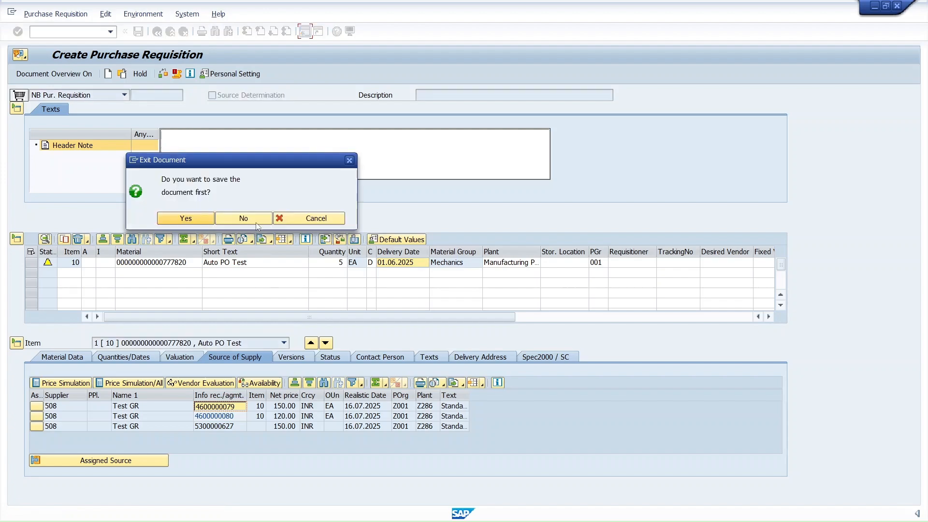
{"action": "left_click", "coordinate": [253, 219]}
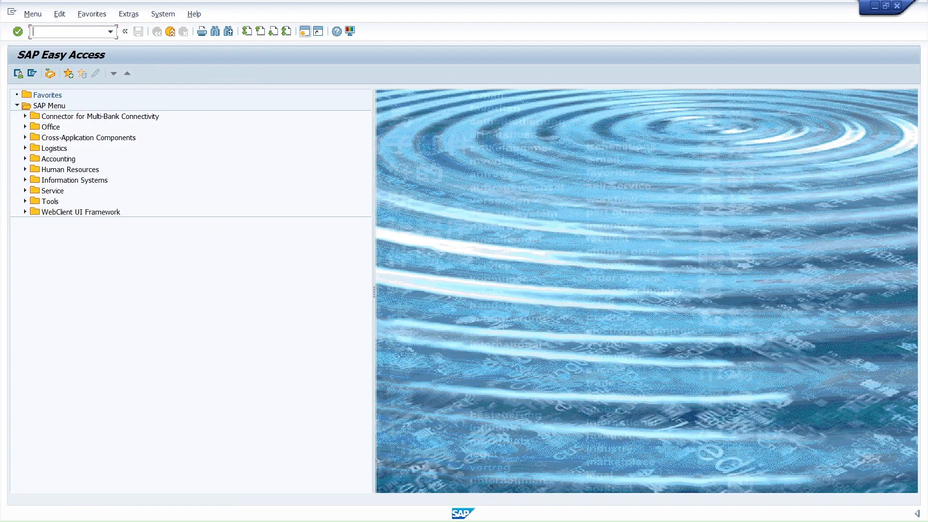
Start a new purchase requisition with ME51N for 5 EA of material 777820 in plant Z286, valued at 110 INR
{"action": "type", "text": "me5"}
{"action": "key", "text": "BackSpace"}
{"action": "key", "text": "BackSpace"}
{"action": "key", "text": "BackSpace"}
{"action": "type", "text": "me51n"}
{"action": "key", "text": "Return"}
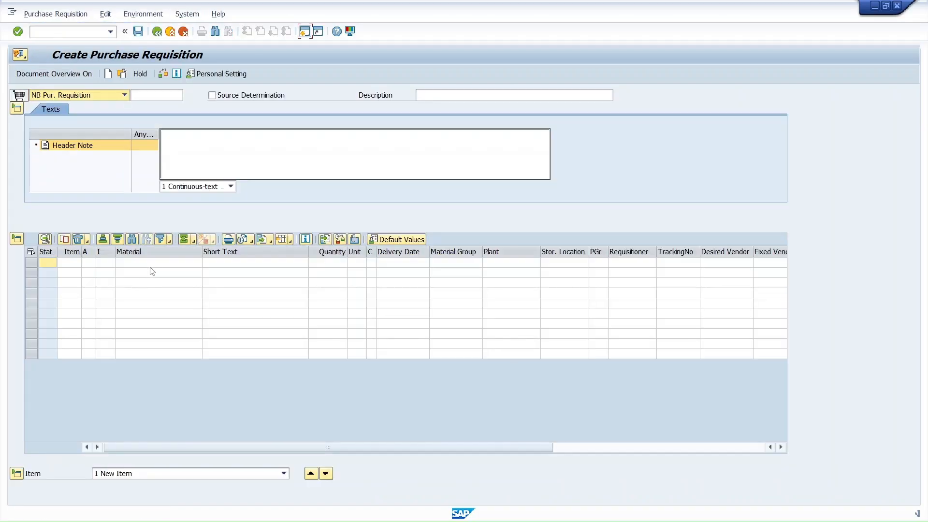
{"action": "left_click", "coordinate": [160, 263]}
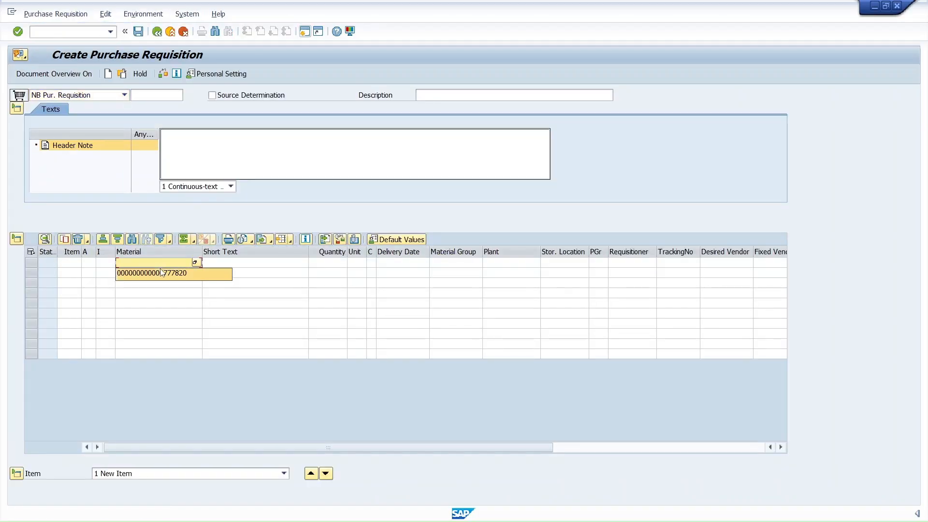
{"action": "left_click", "coordinate": [162, 273]}
{"action": "left_click", "coordinate": [327, 263]}
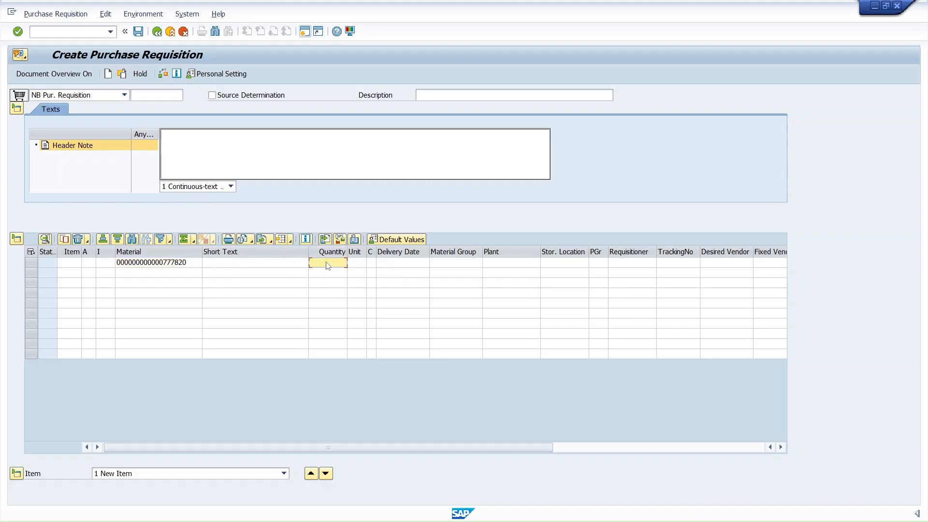
{"action": "type", "text": "5"}
{"action": "left_click", "coordinate": [516, 264]}
{"action": "type", "text": "z286"}
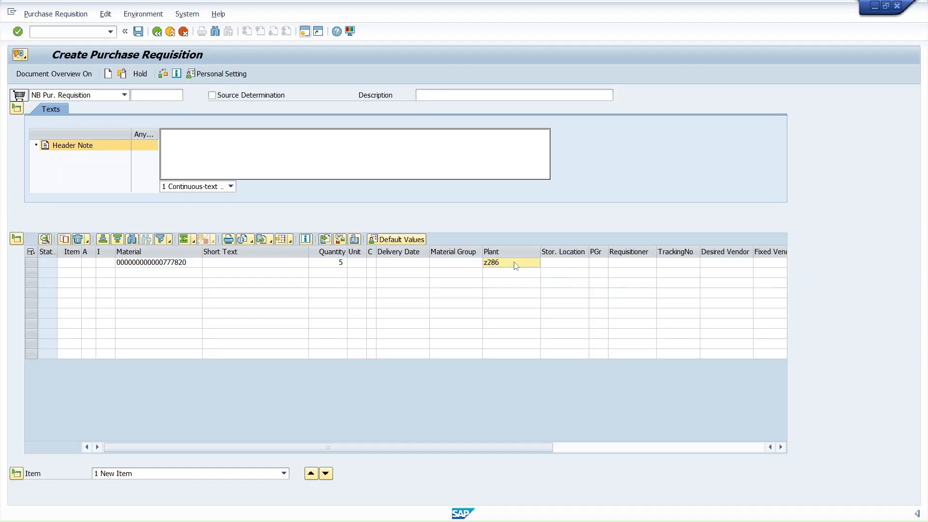
{"action": "key", "text": "Return"}
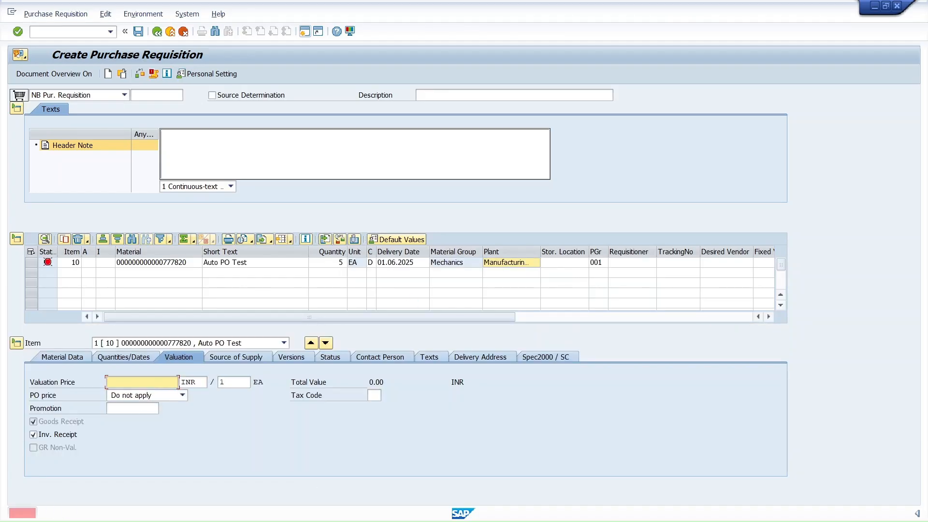
{"action": "type", "text": "110"}
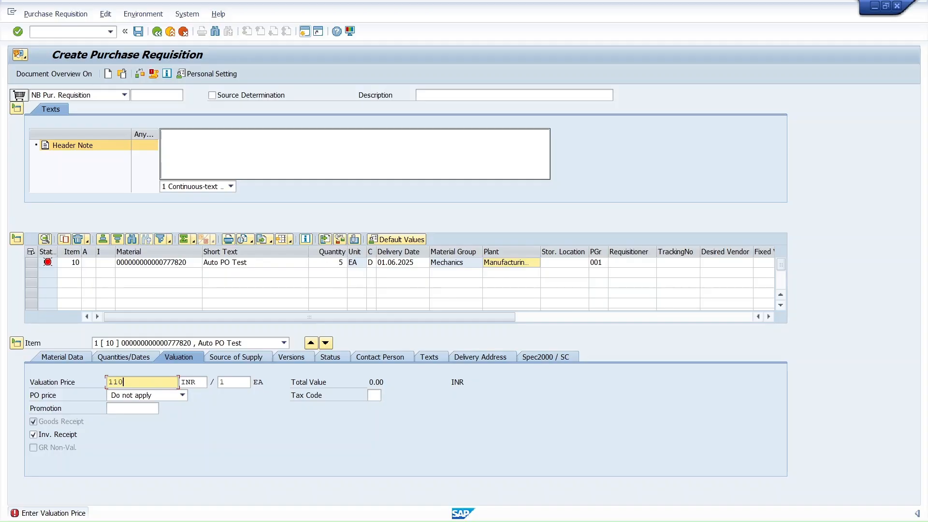
{"action": "key", "text": "Return"}
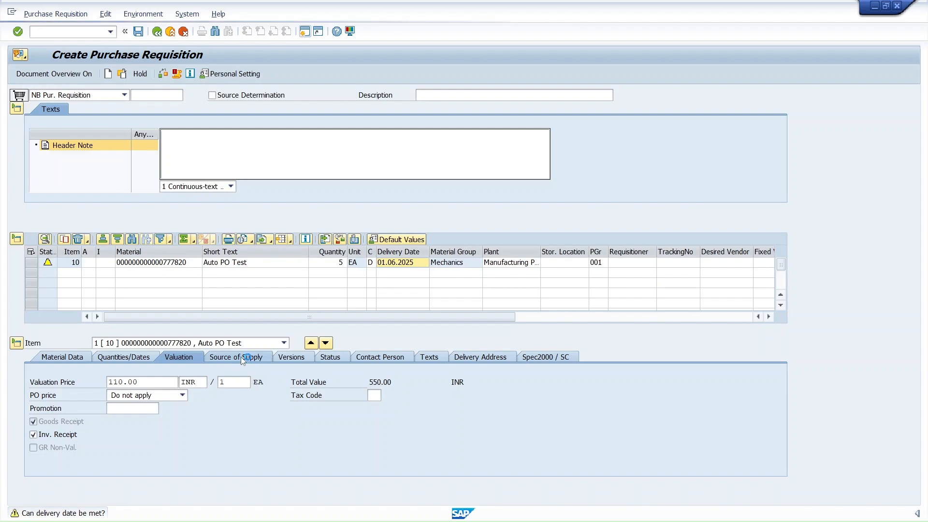
{"action": "left_click", "coordinate": [241, 357]}
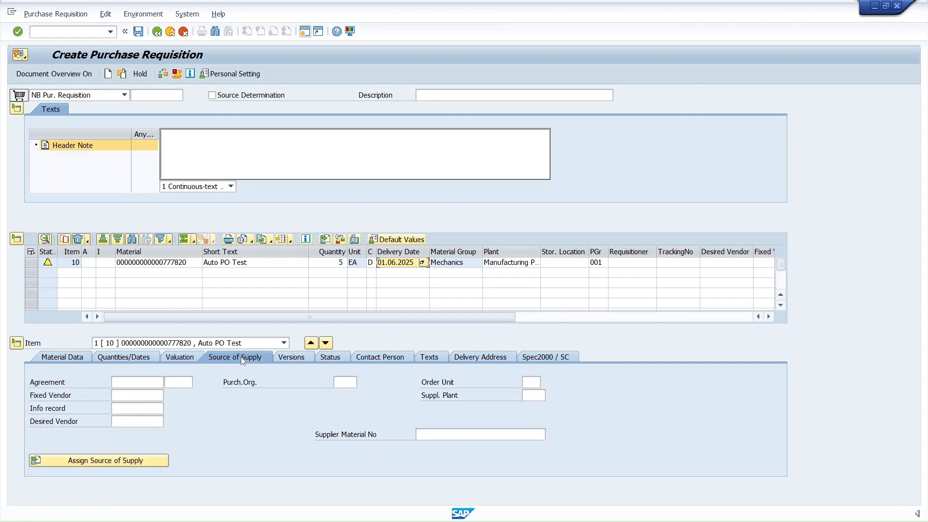
{"action": "left_click", "coordinate": [150, 462]}
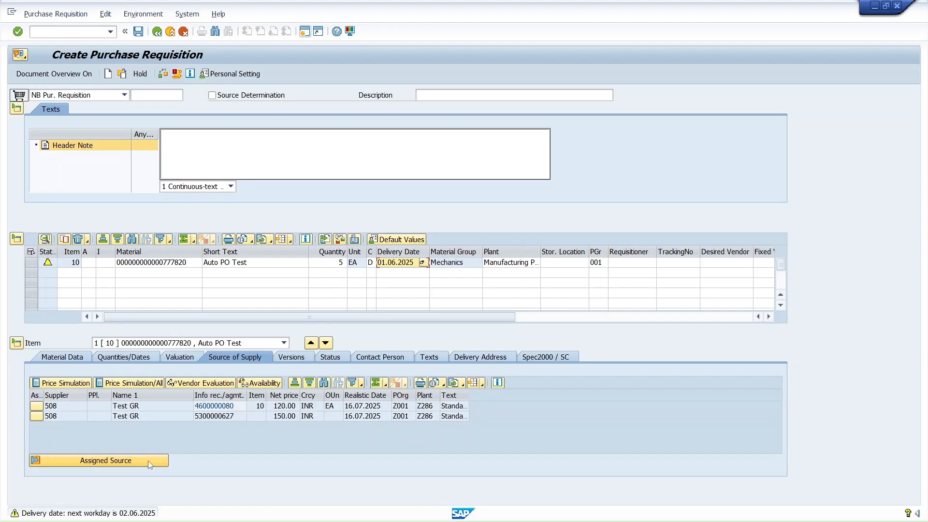
{"action": "left_click", "coordinate": [220, 418]}
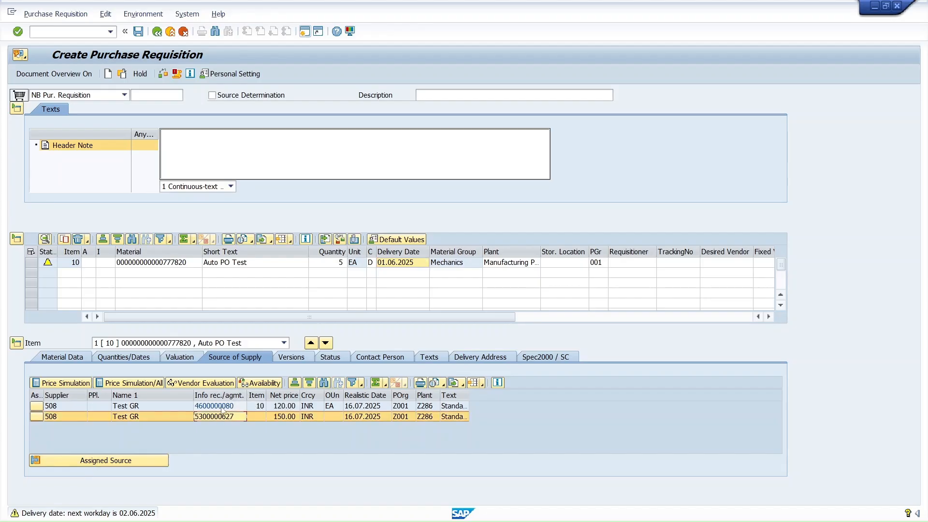
{"action": "left_click", "coordinate": [220, 407]}
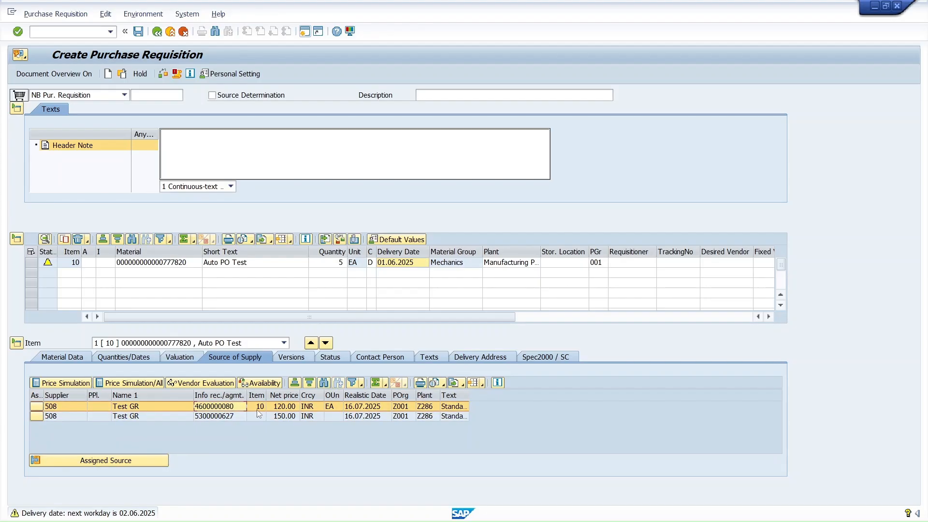
{"action": "left_click", "coordinate": [221, 416]}
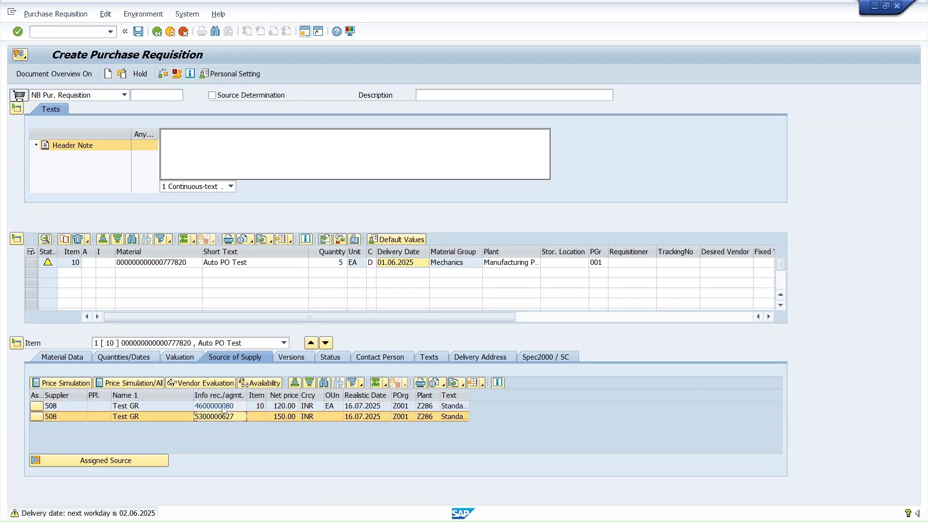
{"action": "left_click", "coordinate": [223, 407]}
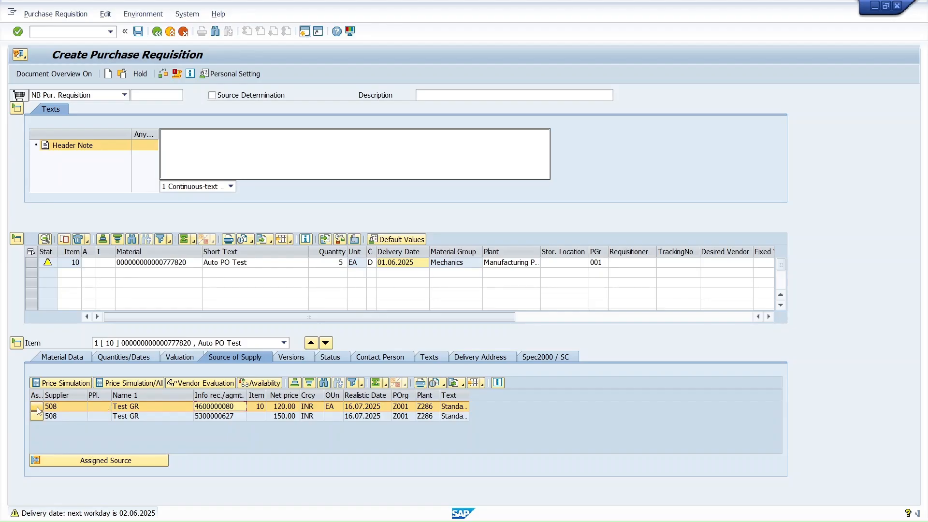
{"action": "left_click", "coordinate": [37, 407]}
{"action": "left_click", "coordinate": [86, 461]}
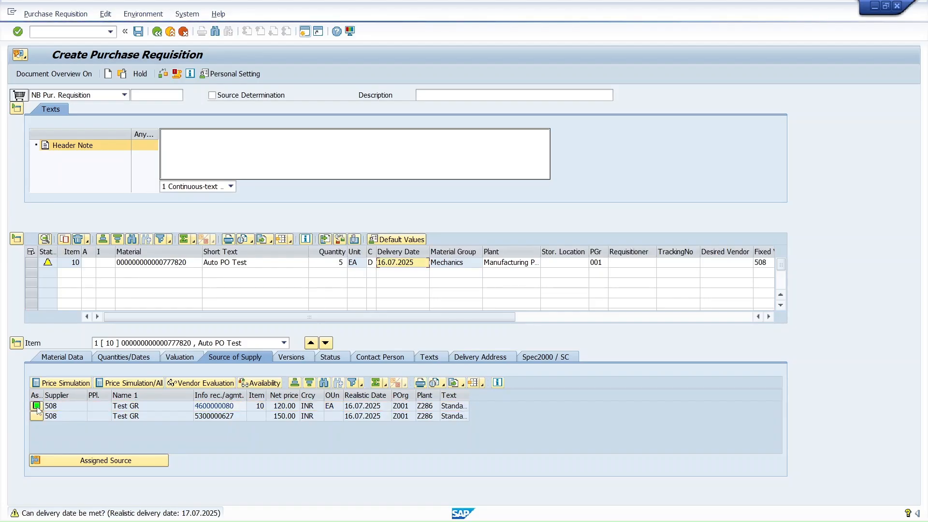
{"action": "left_click", "coordinate": [121, 462]}
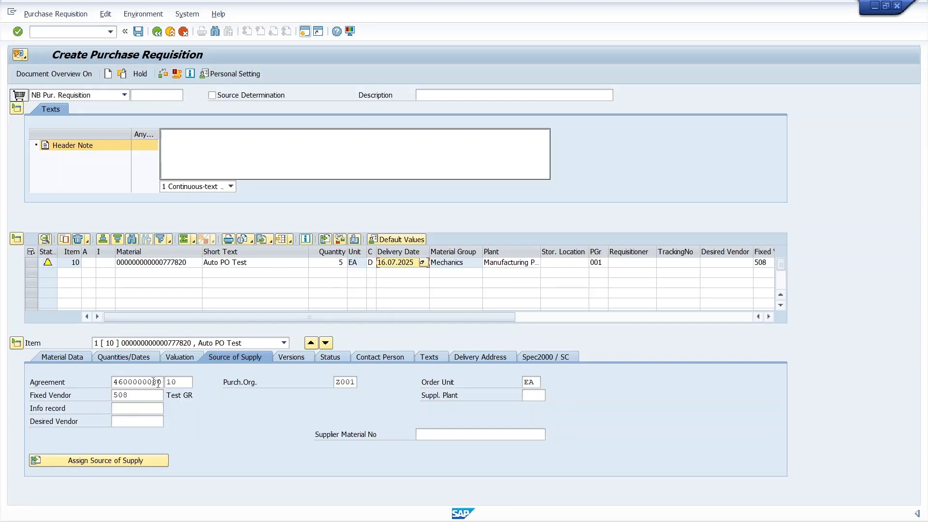
Check the fixed vendor and purchasing organization assigned to the requisition item, and save the requisition
{"action": "left_click_drag", "start_coordinate": [128, 395], "coordinate": [113, 395]}
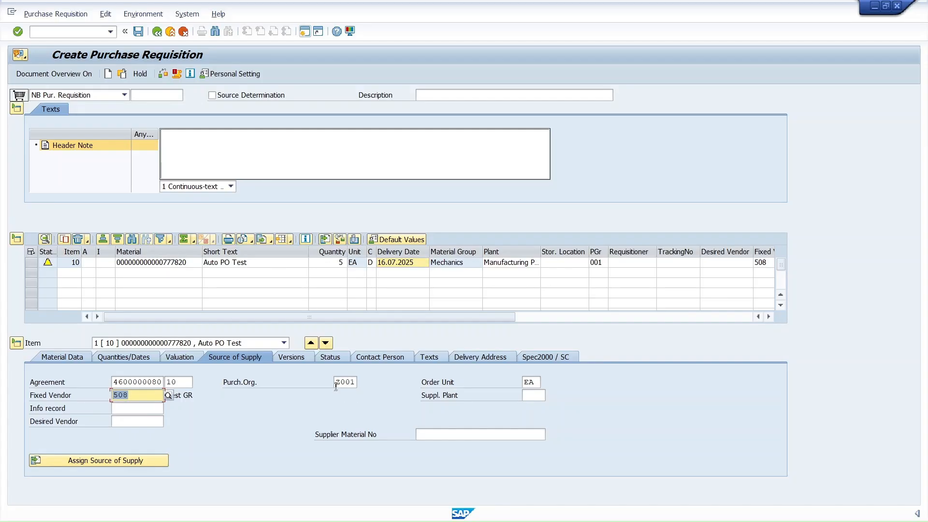
{"action": "left_click_drag", "start_coordinate": [336, 382], "coordinate": [356, 382]}
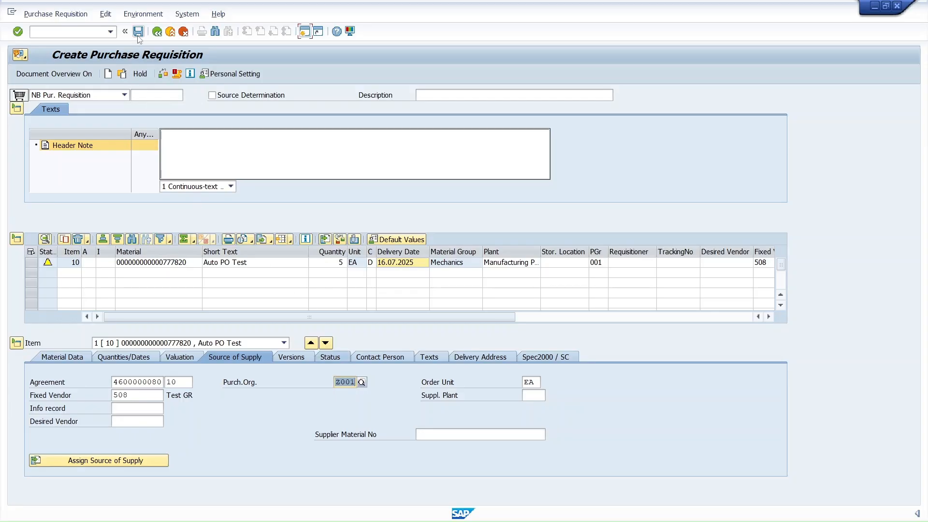
{"action": "left_click", "coordinate": [138, 33]}
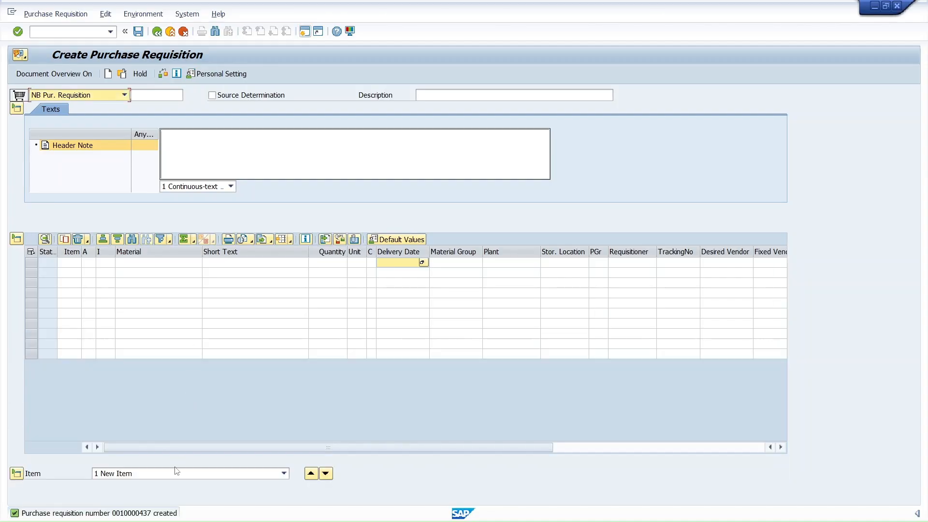
Copy the new requisition's number from the details of the creation message, and exit requisition creation
{"action": "double_click", "coordinate": [136, 513]}
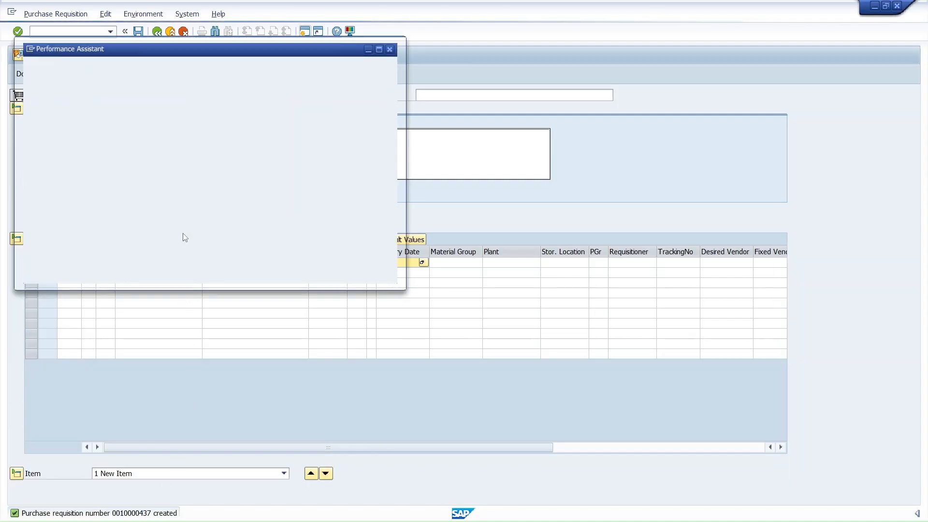
{"action": "double_click", "coordinate": [173, 76]}
{"action": "key", "text": "ctrl+c"}
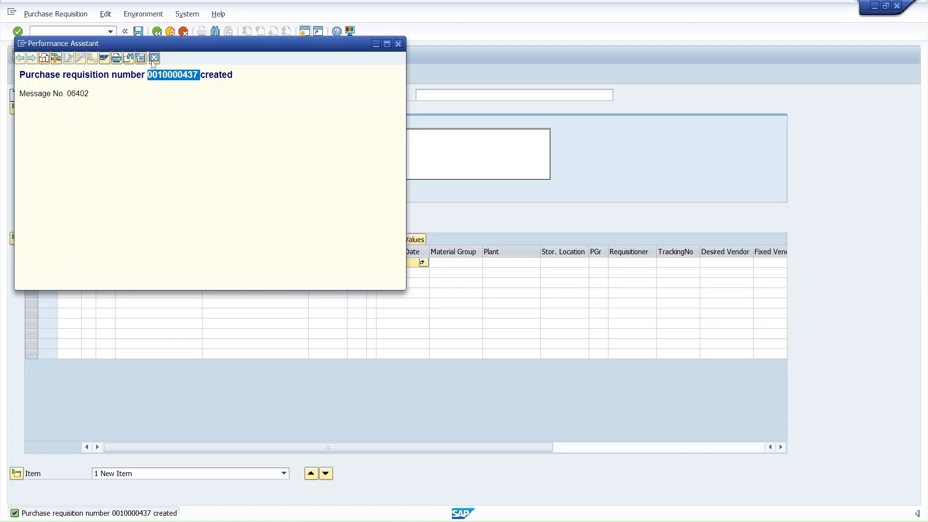
{"action": "left_click", "coordinate": [155, 57]}
{"action": "left_click", "coordinate": [170, 31]}
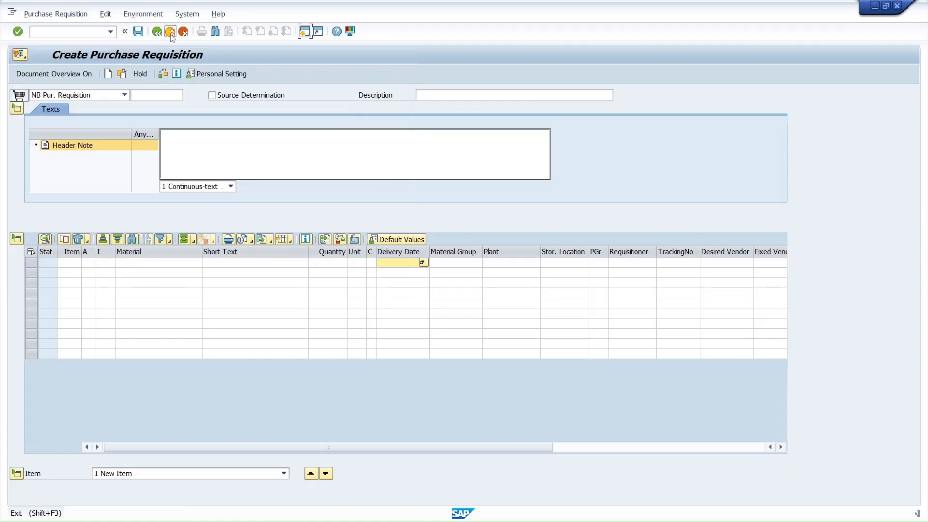
Open automatic purchase order creation with ME59N and enter the copied number as the purchase requisition to process
{"action": "type", "text": "me"}
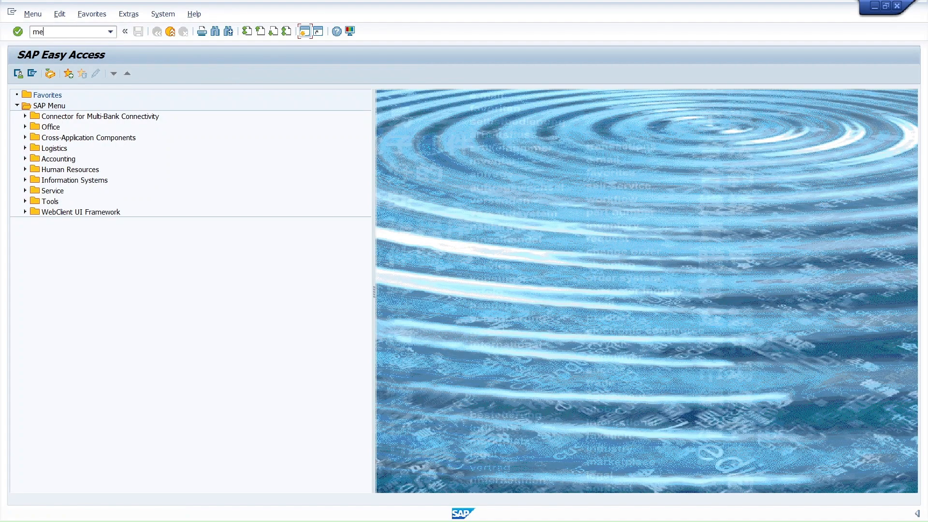
{"action": "type", "text": "59n"}
{"action": "key", "text": "Return"}
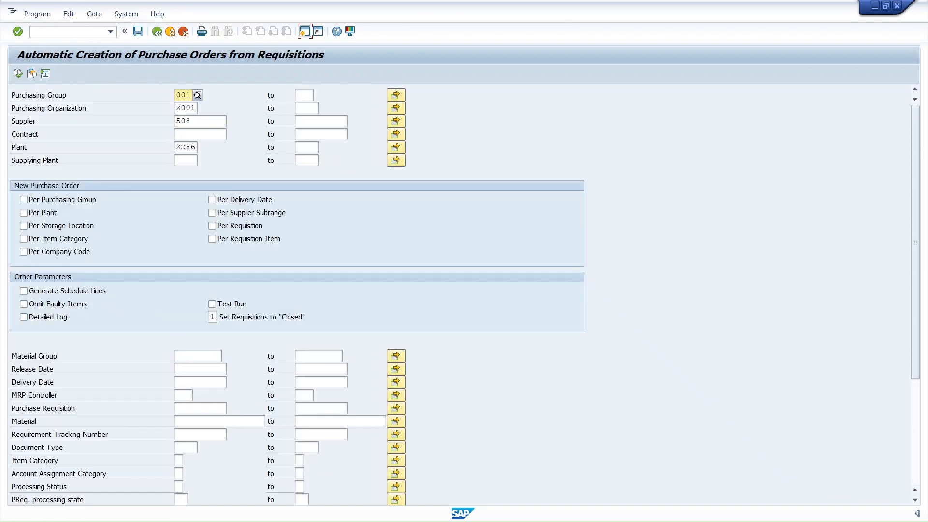
{"action": "left_click", "coordinate": [200, 408]}
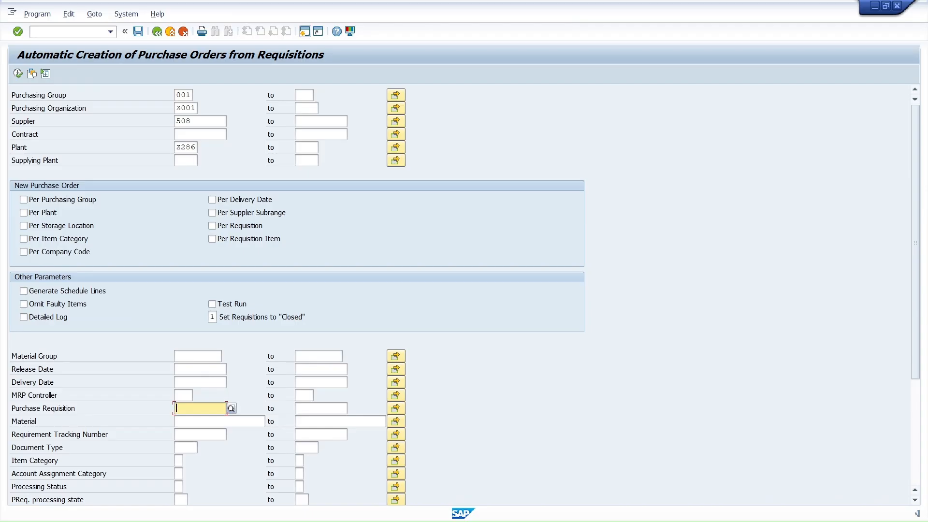
{"action": "key", "text": "ctrl+v"}
Clear the purchasing group, purchasing organization, supplier and plant selections, run the automatic purchase order creation, and leave the transaction
{"action": "double_click", "coordinate": [184, 94]}
{"action": "key", "text": "Delete"}
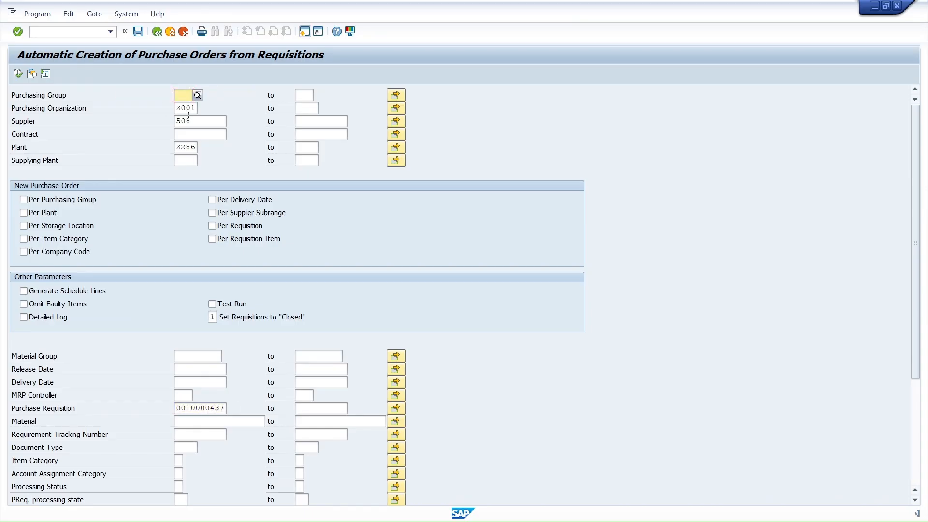
{"action": "double_click", "coordinate": [185, 108]}
{"action": "key", "text": "Delete"}
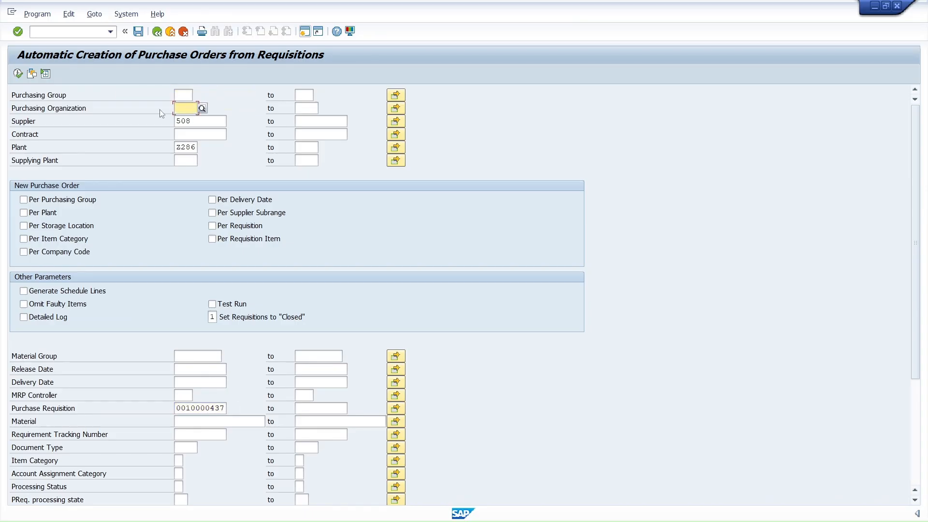
{"action": "double_click", "coordinate": [195, 121]}
{"action": "key", "text": "Delete"}
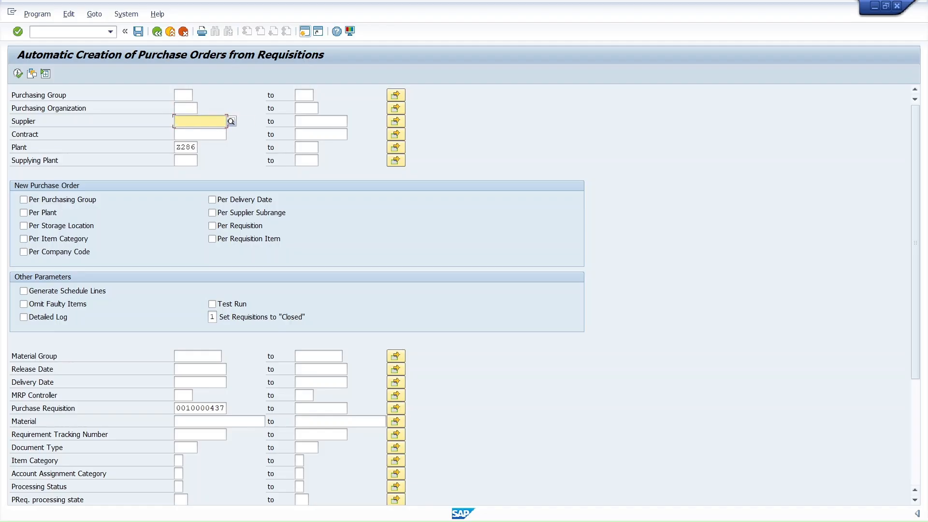
{"action": "double_click", "coordinate": [192, 147]}
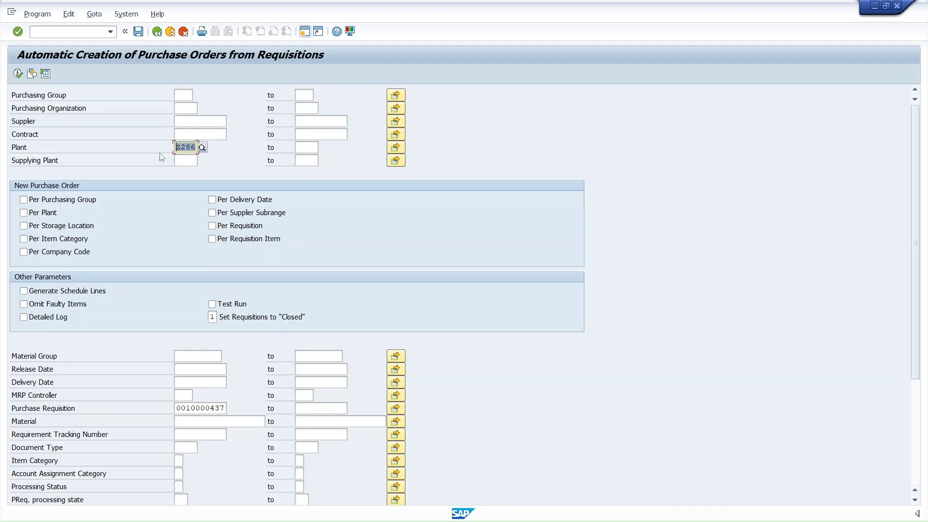
{"action": "key", "text": "Delete"}
{"action": "left_click", "coordinate": [18, 74]}
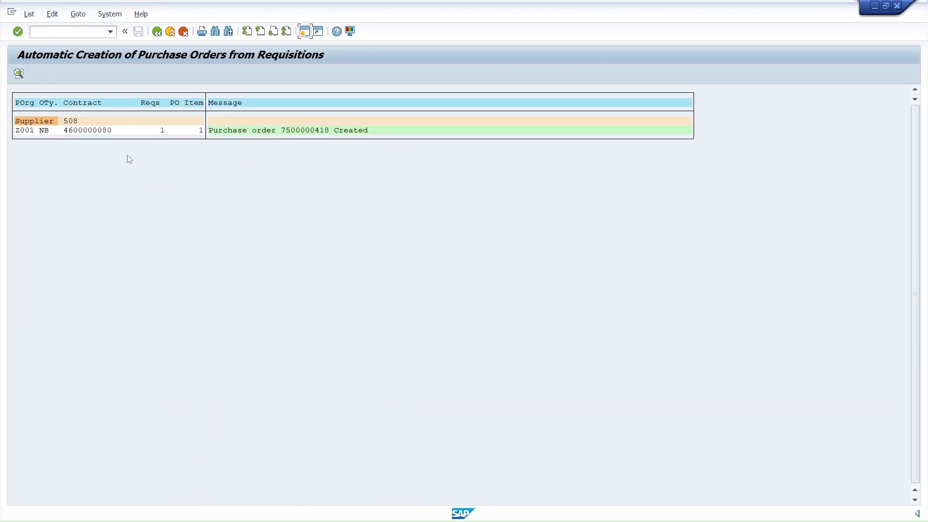
{"action": "left_click", "coordinate": [171, 31]}
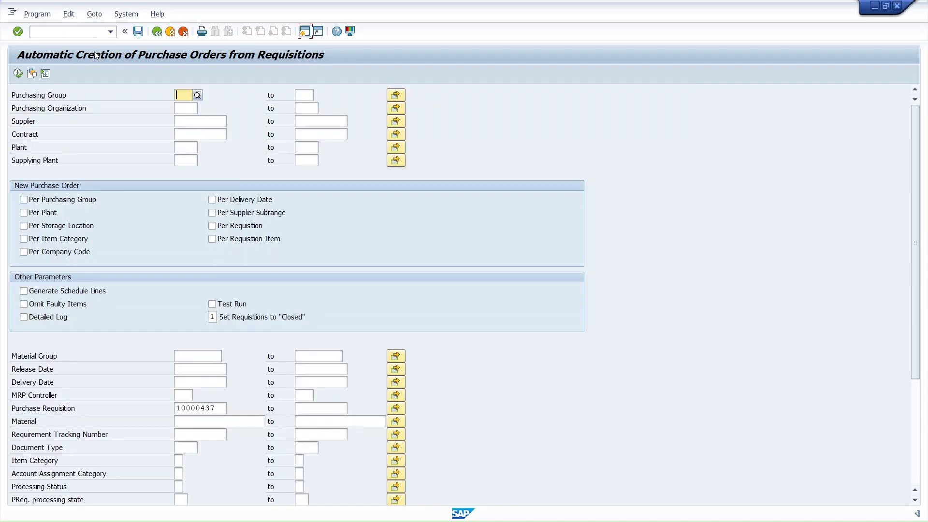
{"action": "left_click", "coordinate": [170, 32]}
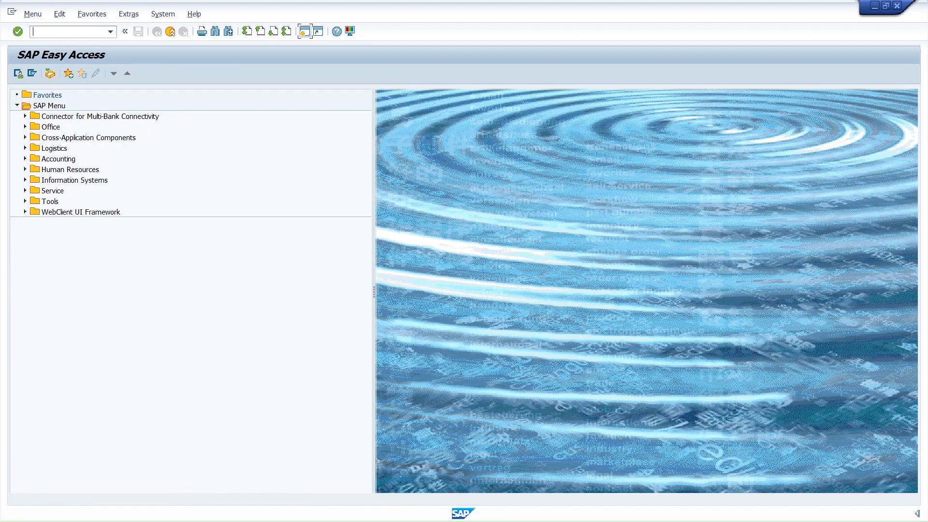
Display the new purchase order with ME23N and check item 10's requisition and outline agreement references and its net price
{"action": "type", "text": "me23n"}
{"action": "key", "text": "Return"}
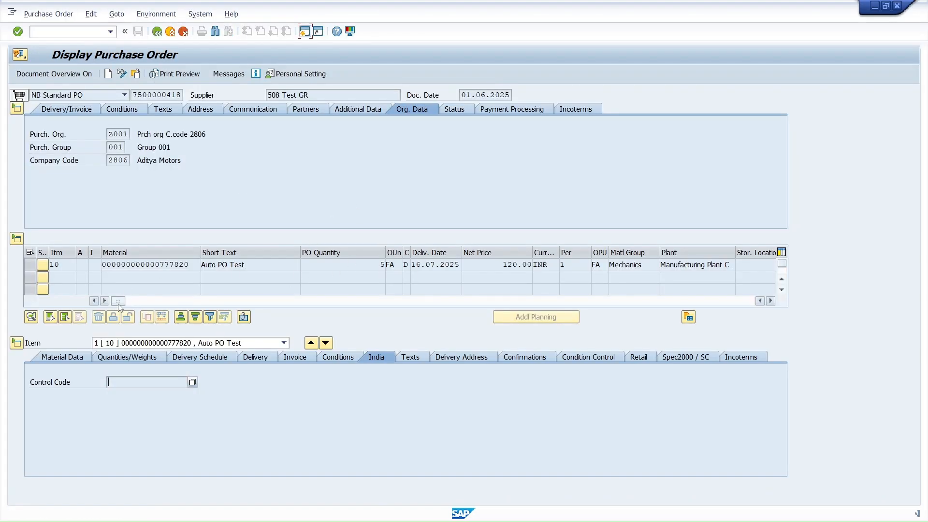
{"action": "left_click_drag", "start_coordinate": [118, 300], "coordinate": [428, 322]}
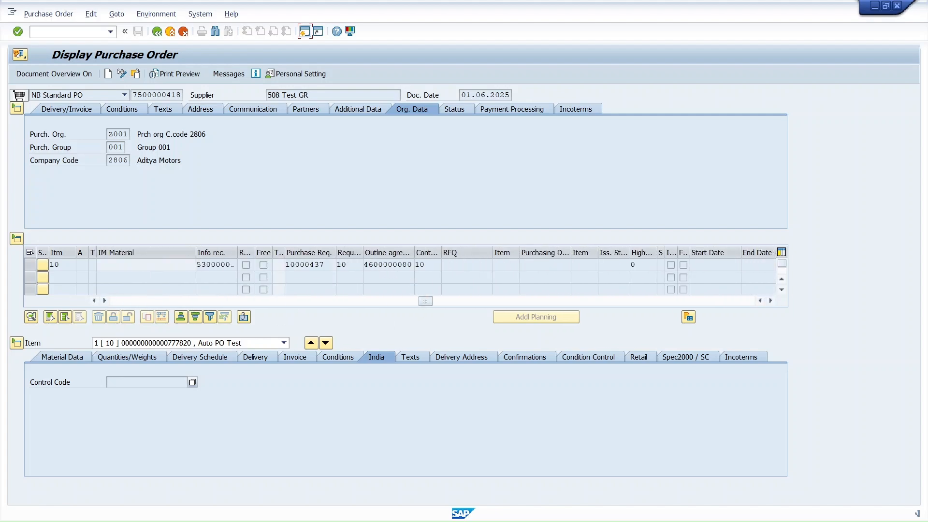
{"action": "left_click_drag", "start_coordinate": [379, 264], "coordinate": [412, 265]}
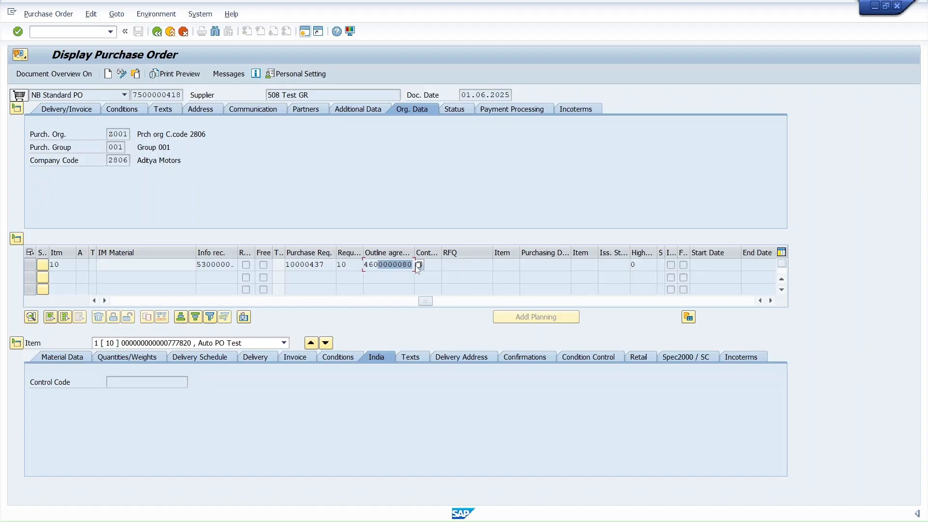
{"action": "left_click_drag", "start_coordinate": [424, 303], "coordinate": [118, 301]}
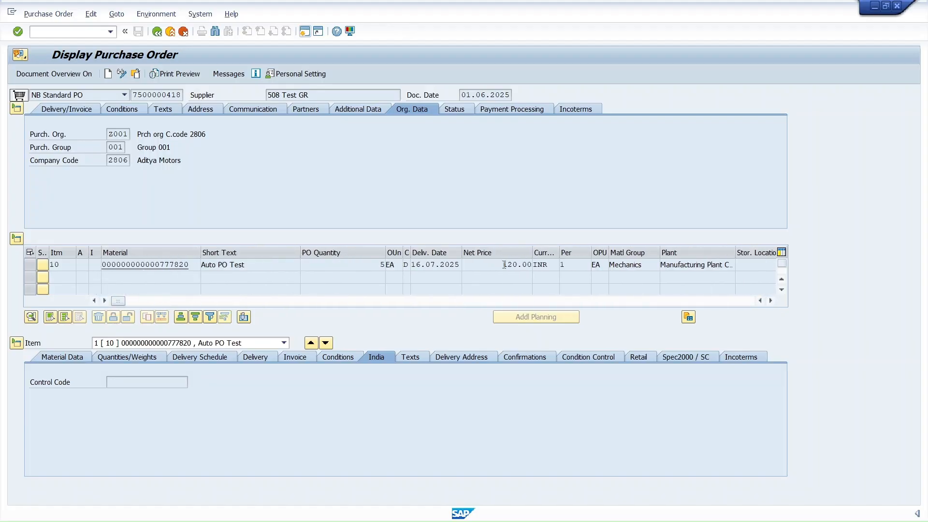
Check the purchase order item's net price, and look over the Contracts option among the ME59N selection parameters before exiting
{"action": "left_click_drag", "start_coordinate": [499, 265], "coordinate": [531, 265]}
{"action": "left_click", "coordinate": [183, 32]}
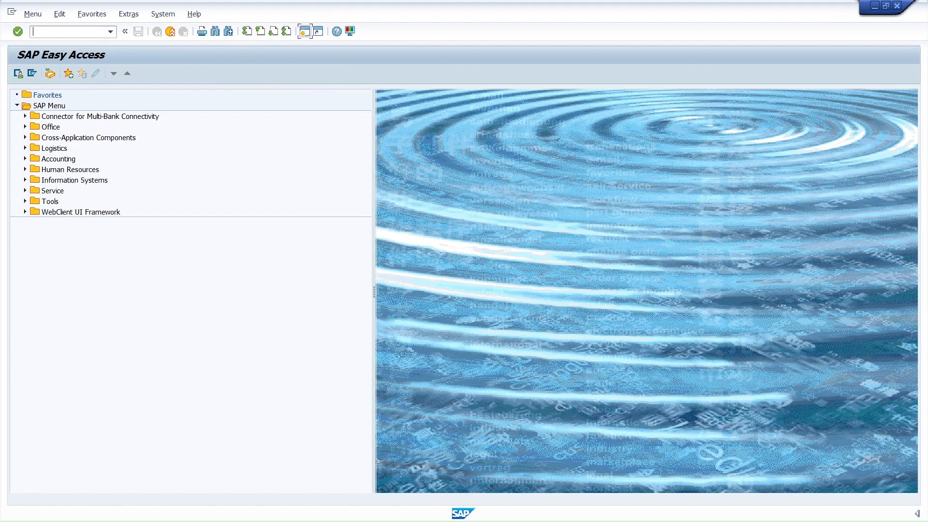
{"action": "type", "text": "me59n"}
{"action": "key", "text": "Return"}
{"action": "scroll", "coordinate": [464, 295], "scroll_direction": "down", "scroll_amount": 1}
{"action": "scroll", "coordinate": [464, 294], "scroll_direction": "down", "scroll_amount": 3}
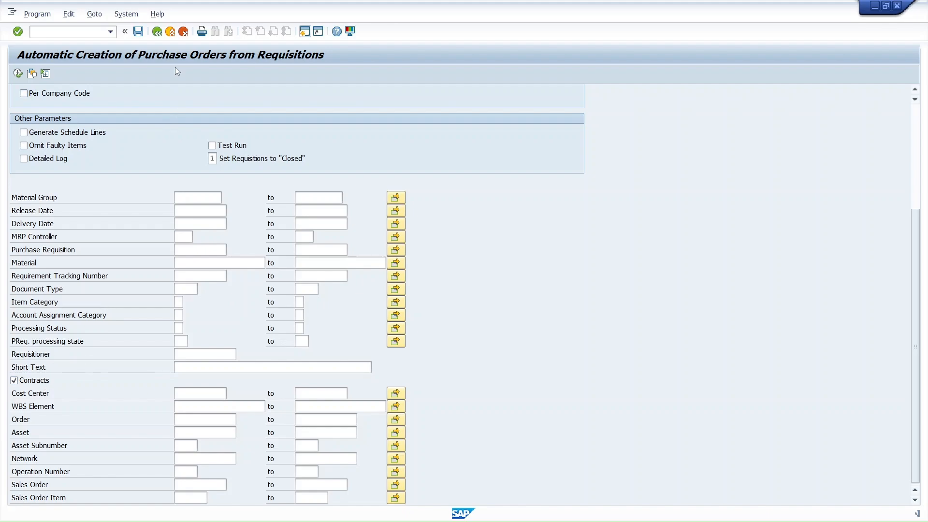
{"action": "left_click", "coordinate": [170, 32]}
Open the requisition for change with ME52N, duplicate item 10, check the copy's source of supply, and save the requisition
{"action": "type", "text": "m"}
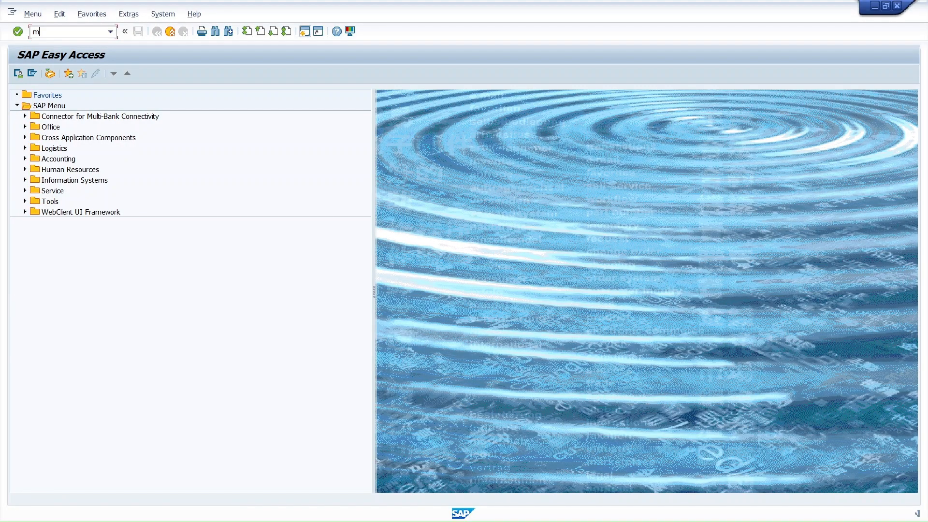
{"action": "type", "text": "e52n"}
{"action": "key", "text": "Return"}
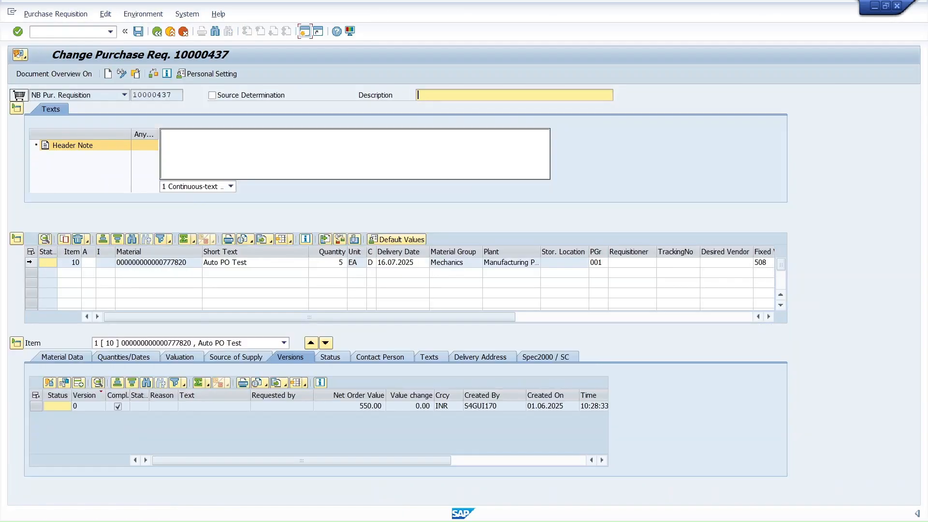
{"action": "left_click", "coordinate": [34, 263]}
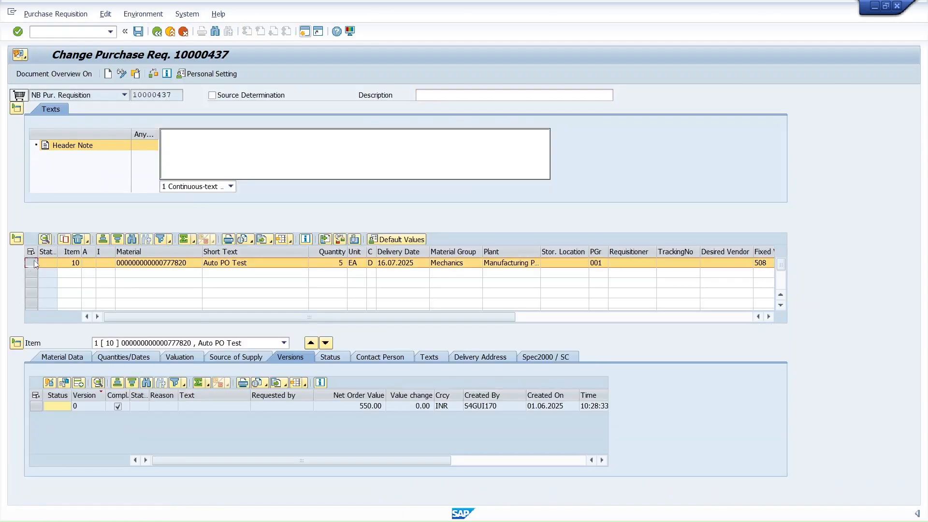
{"action": "left_click", "coordinate": [65, 242]}
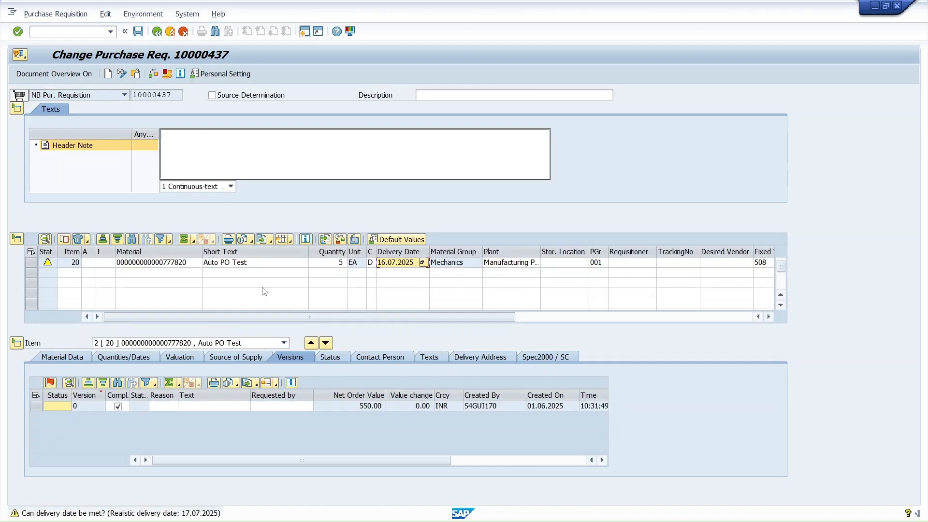
{"action": "left_click", "coordinate": [233, 357]}
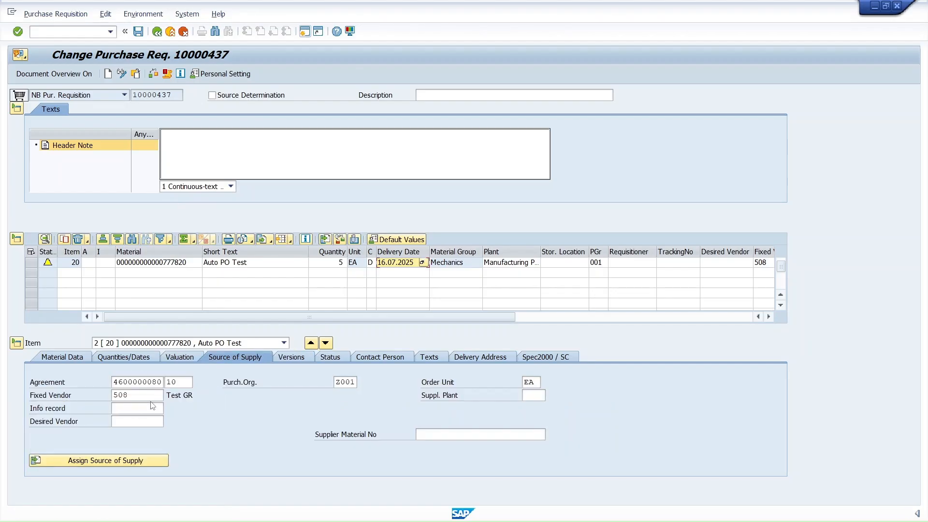
{"action": "left_click", "coordinate": [138, 32]}
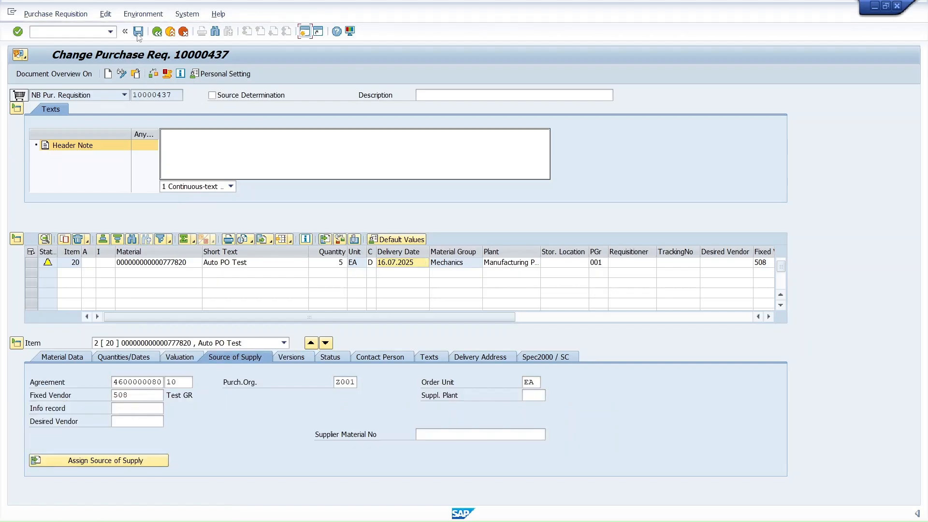
{"action": "left_click", "coordinate": [171, 32]}
Open automatic purchase order creation with ME59N and enter the changed requisition's number as the purchase requisition to process
{"action": "type", "text": "m"}
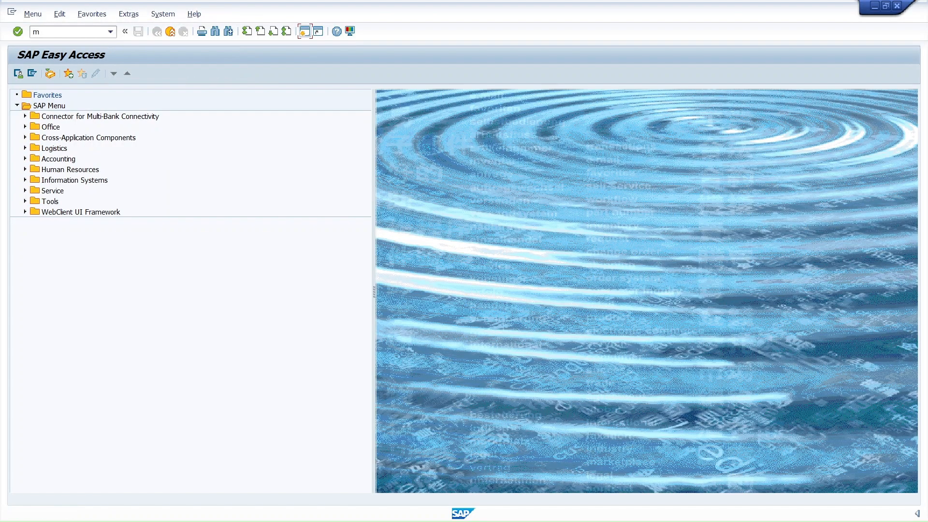
{"action": "type", "text": "e59n"}
{"action": "key", "text": "Return"}
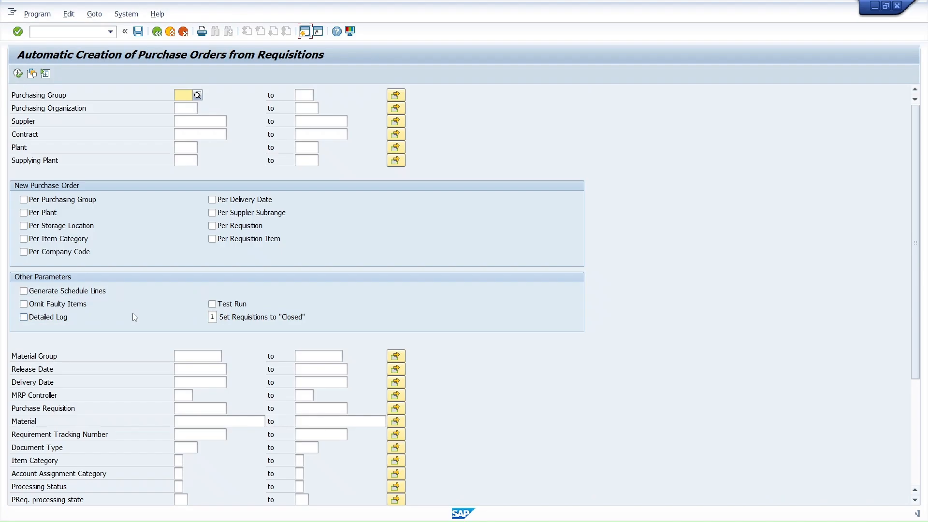
{"action": "left_click", "coordinate": [225, 408]}
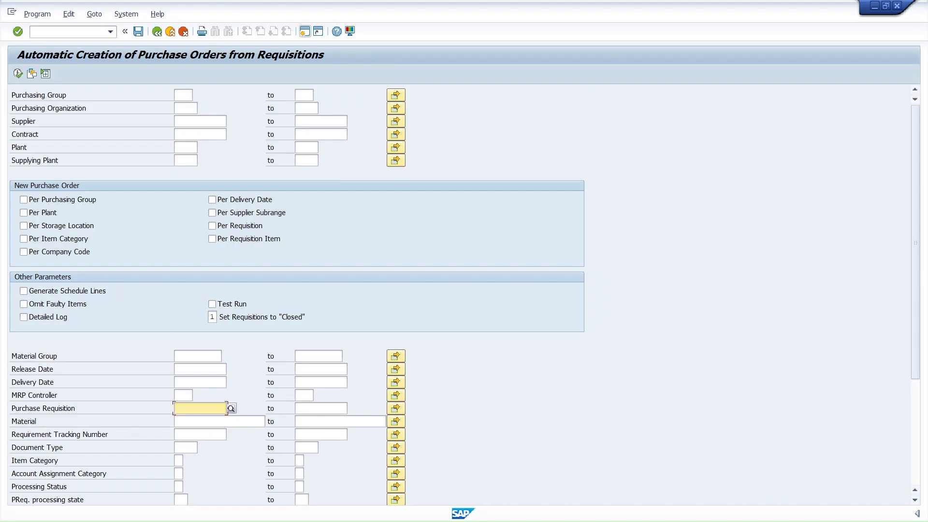
{"action": "left_click", "coordinate": [205, 420]}
{"action": "scroll", "coordinate": [205, 422], "scroll_direction": "down", "scroll_amount": 3}
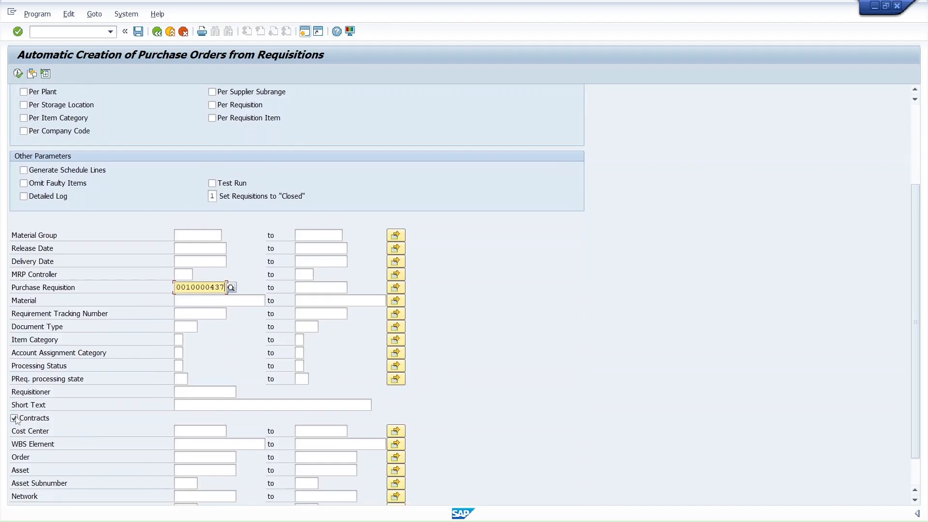
Deselect the Contracts option, run the automatic purchase order creation, review the selection parameters, and leave the transaction
{"action": "left_click", "coordinate": [14, 418]}
{"action": "scroll", "coordinate": [97, 317], "scroll_direction": "up", "scroll_amount": 3}
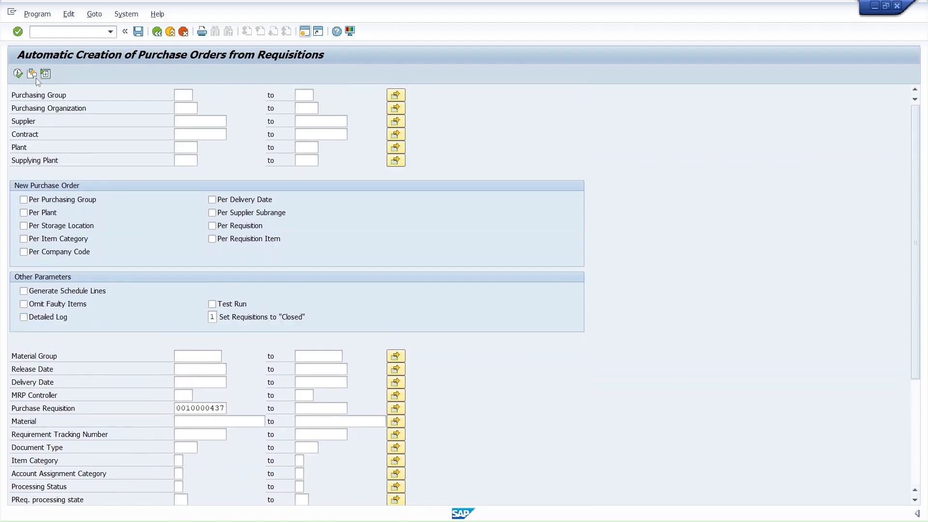
{"action": "left_click", "coordinate": [14, 77]}
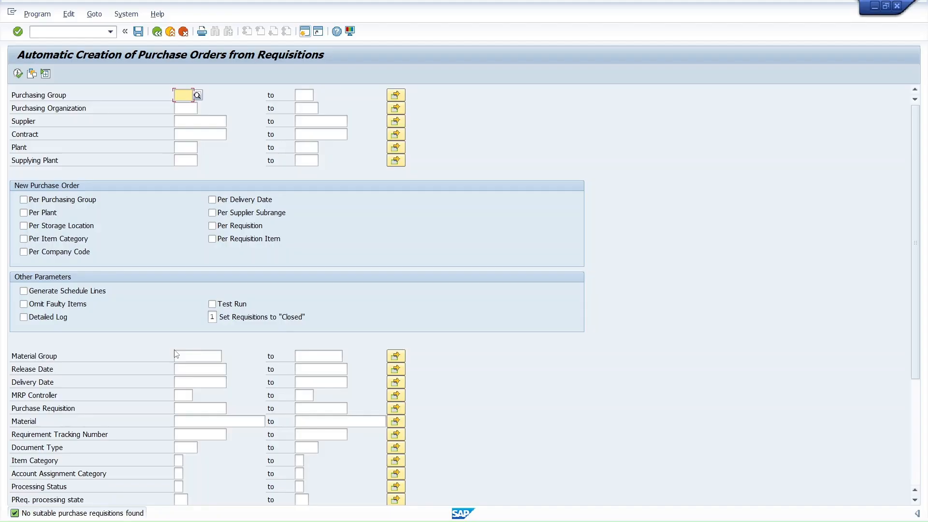
{"action": "scroll", "coordinate": [176, 354], "scroll_direction": "down", "scroll_amount": 5}
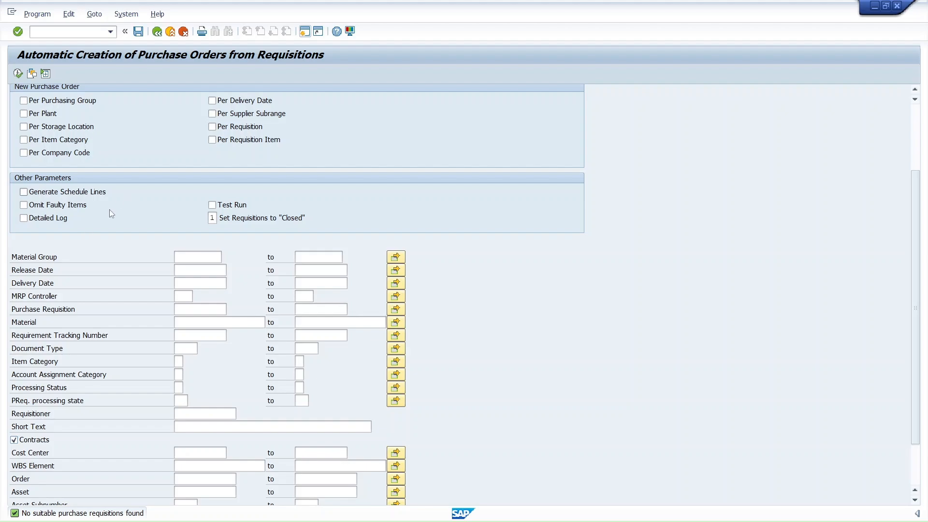
{"action": "scroll", "coordinate": [101, 219], "scroll_direction": "up", "scroll_amount": 1}
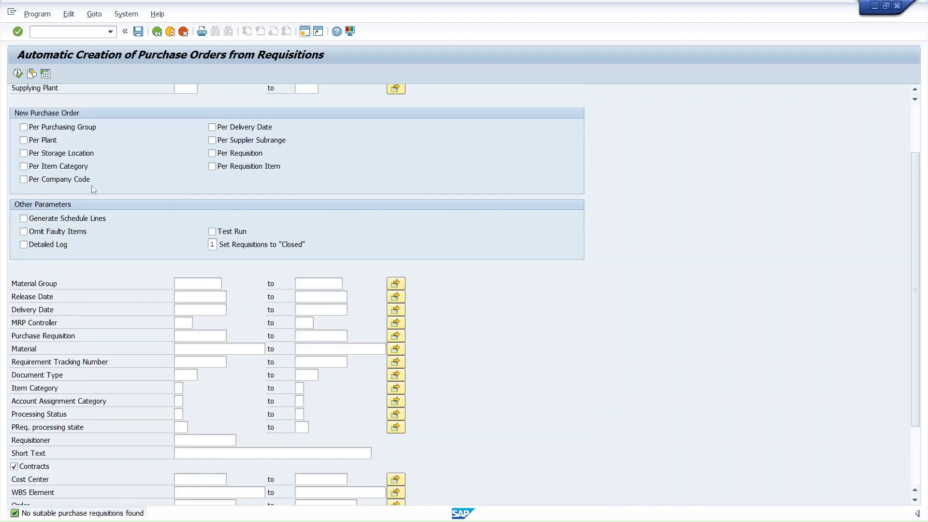
{"action": "left_click", "coordinate": [170, 32]}
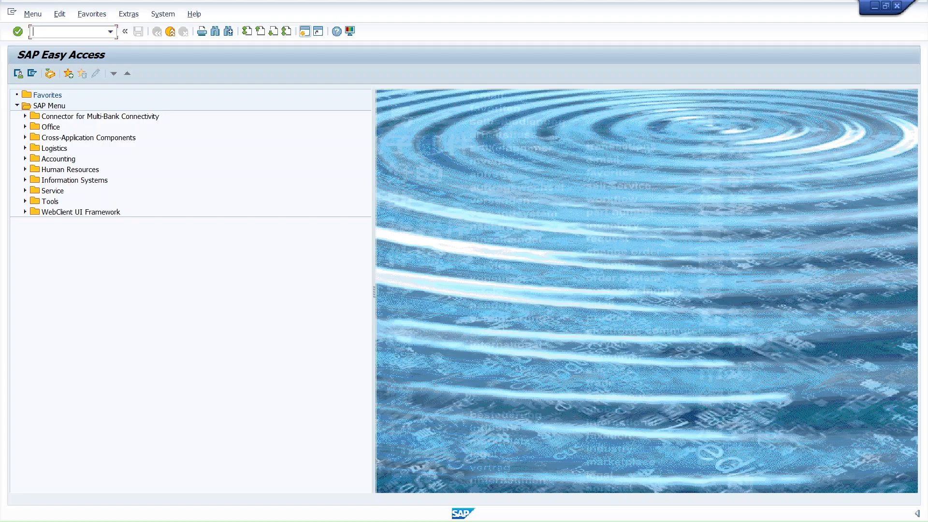
{"action": "type", "text": "me52n"}
{"action": "key", "text": "Return"}
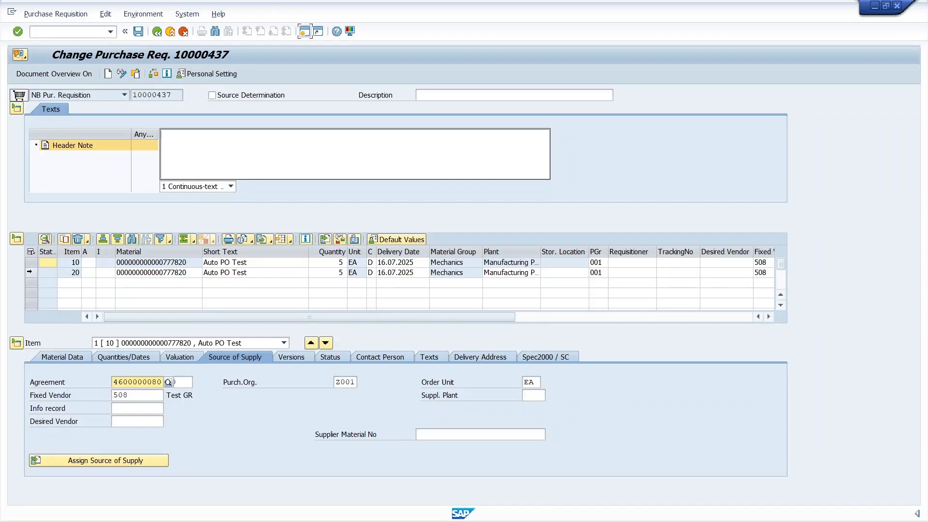
{"action": "left_click", "coordinate": [31, 272]}
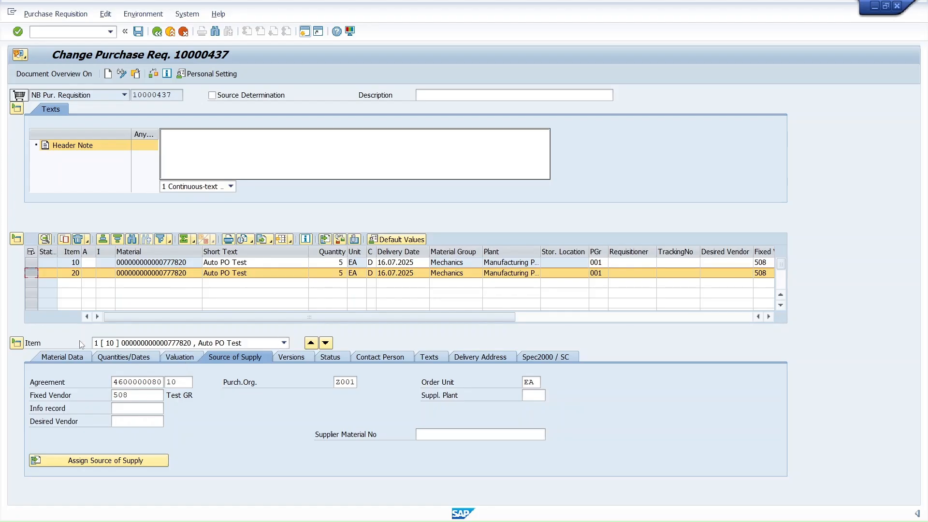
{"action": "left_click", "coordinate": [65, 238]}
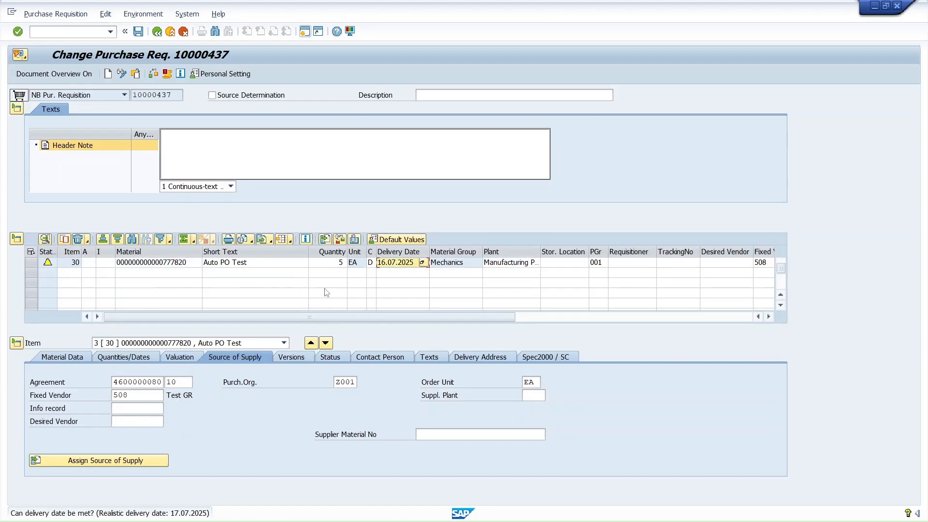
{"action": "left_click", "coordinate": [149, 461]}
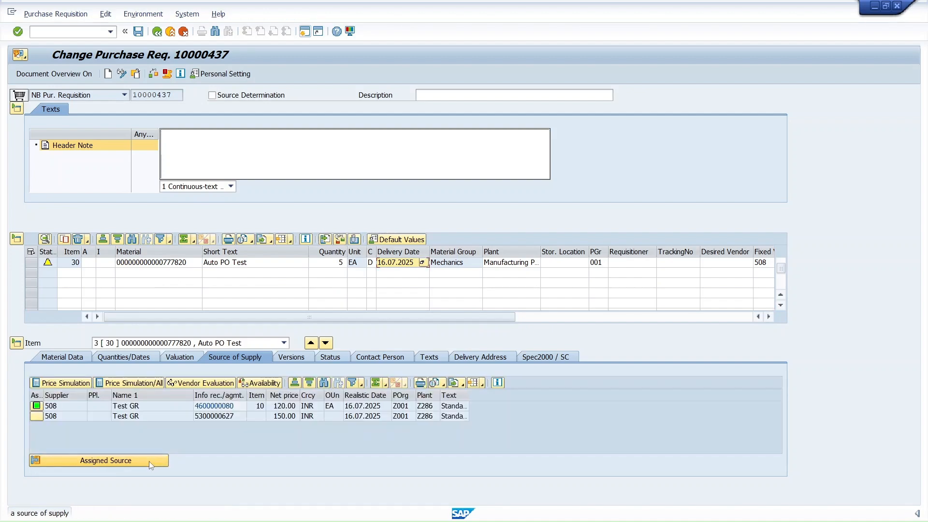
{"action": "left_click", "coordinate": [34, 417]}
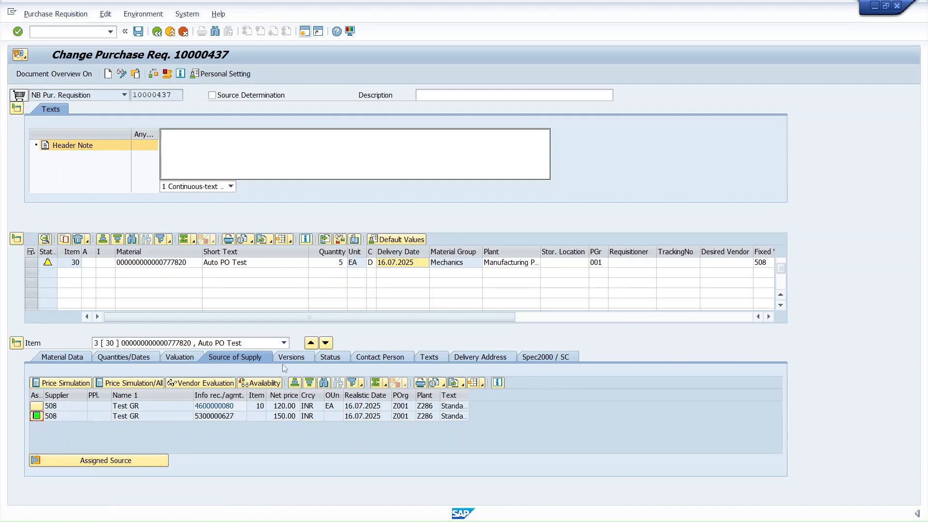
Set the purchasing group of item 30 to 002 and save the requisition
{"action": "left_click", "coordinate": [389, 360]}
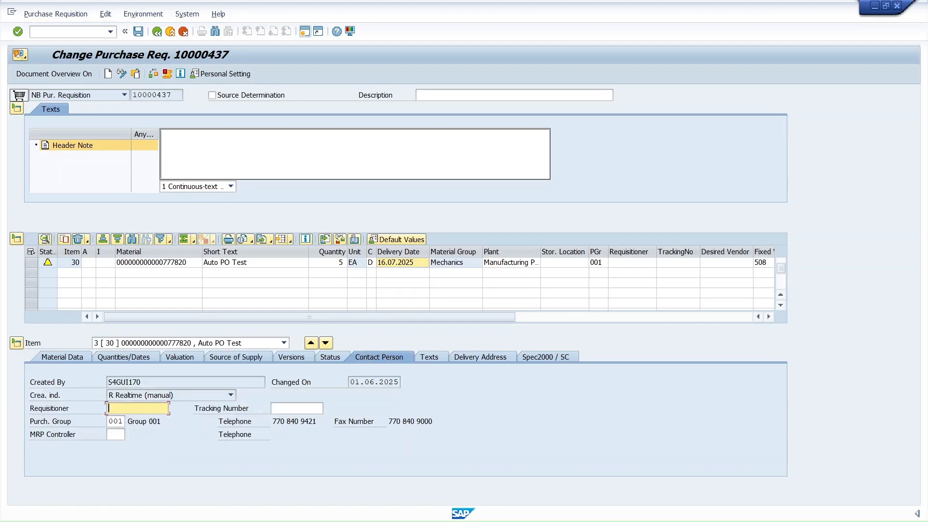
{"action": "left_click", "coordinate": [116, 421]}
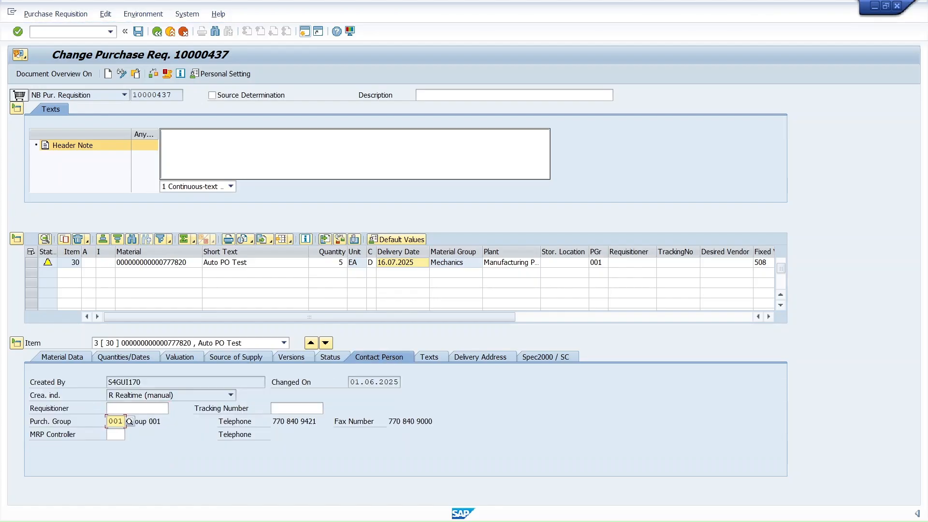
{"action": "left_click", "coordinate": [129, 421]}
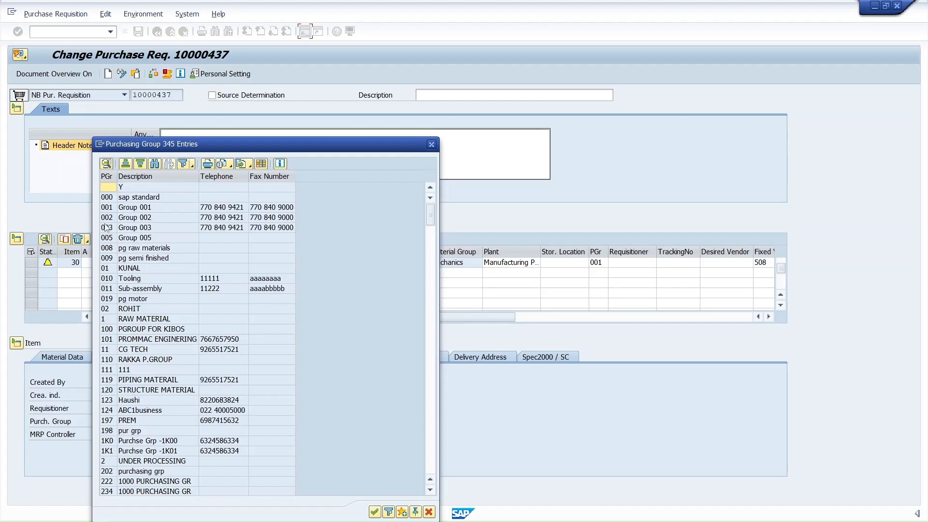
{"action": "double_click", "coordinate": [111, 218]}
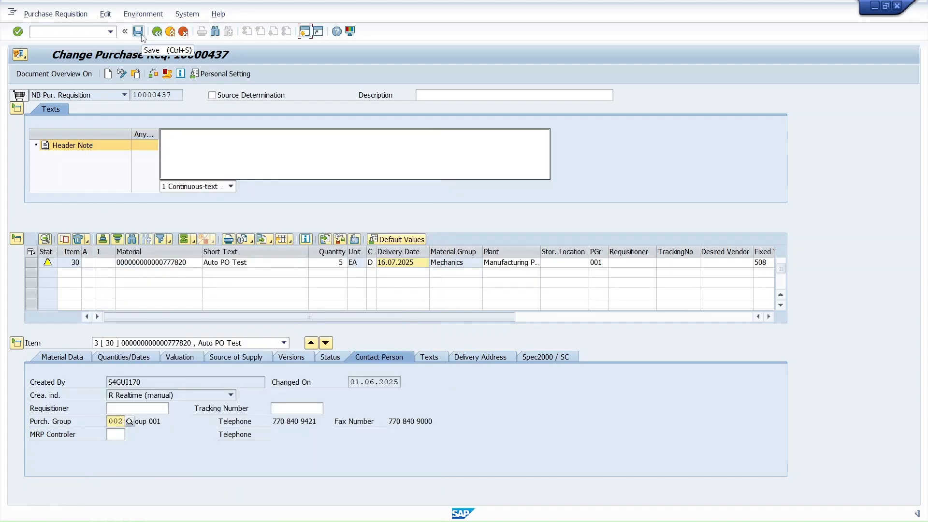
{"action": "left_click", "coordinate": [138, 32]}
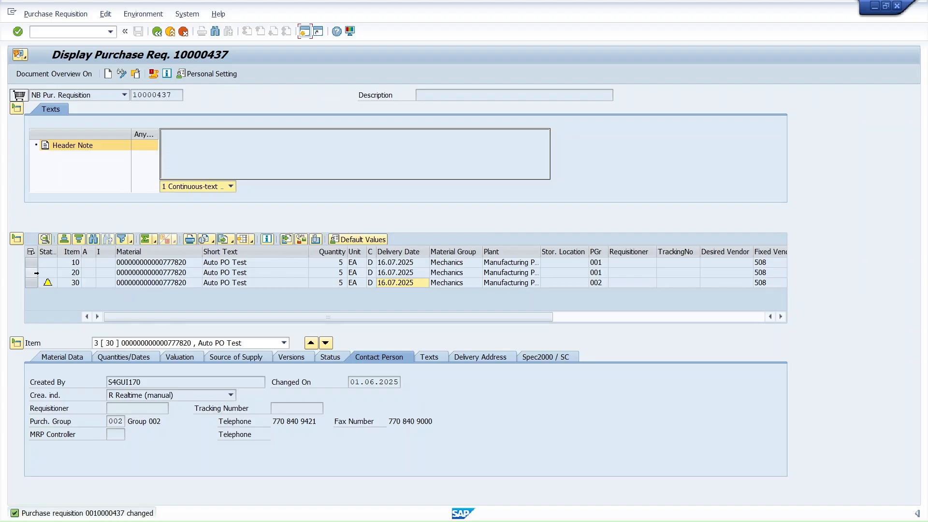
Compare the purchasing groups of items 20 and 30 in the requisition's item overview
{"action": "left_click", "coordinate": [33, 273]}
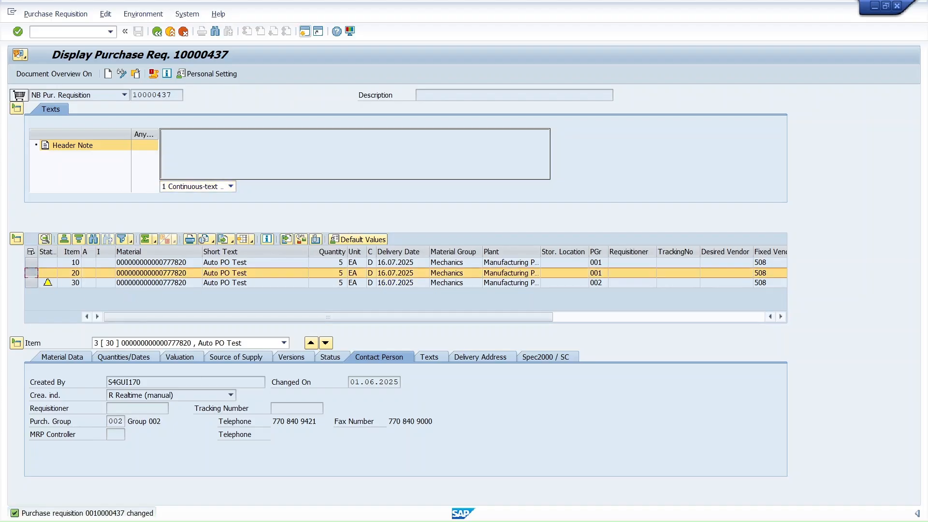
{"action": "left_click", "coordinate": [311, 343]}
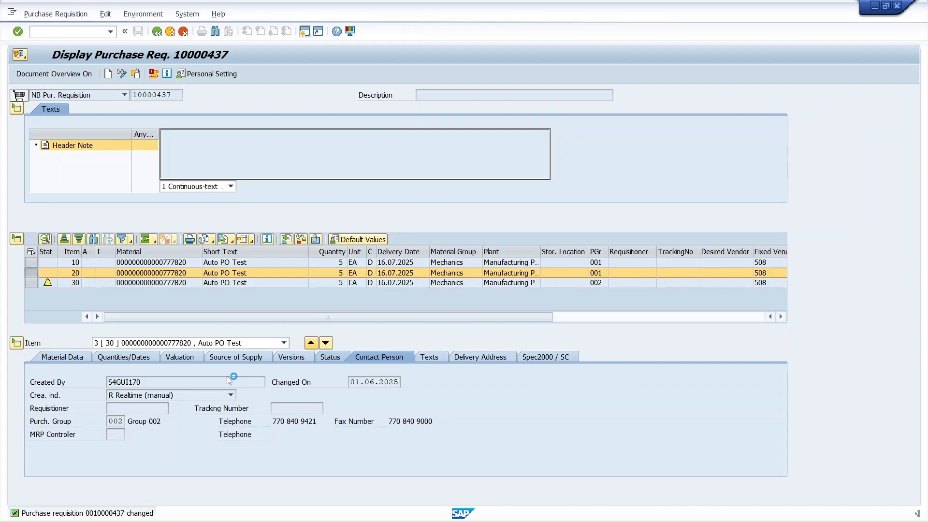
{"action": "left_click", "coordinate": [326, 343]}
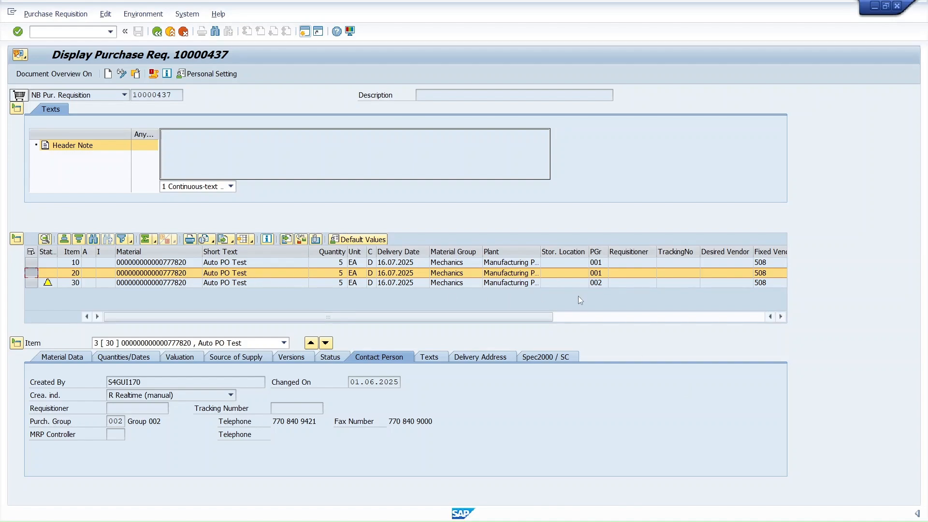
{"action": "left_click", "coordinate": [601, 275]}
{"action": "left_click", "coordinate": [600, 285]}
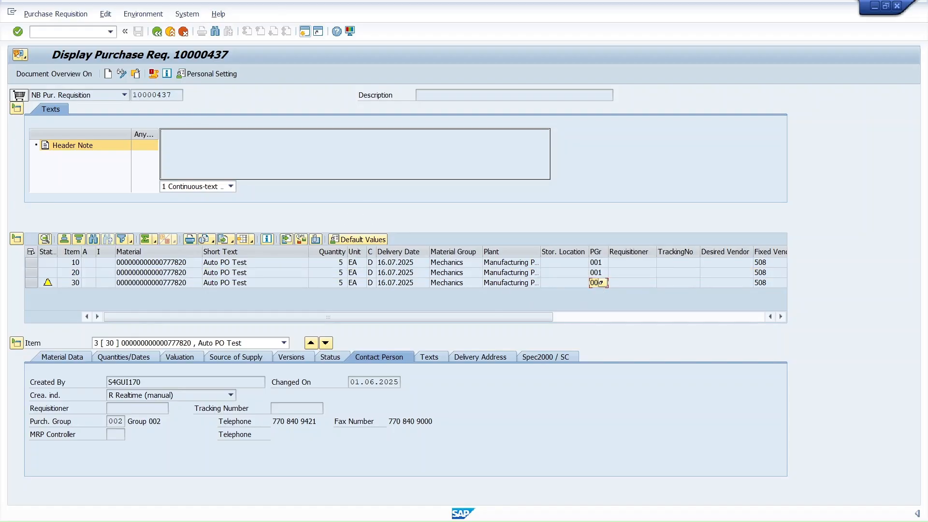
{"action": "left_click_drag", "start_coordinate": [175, 95], "coordinate": [130, 88]}
{"action": "left_click", "coordinate": [304, 31]}
{"action": "type", "text": "me5"}
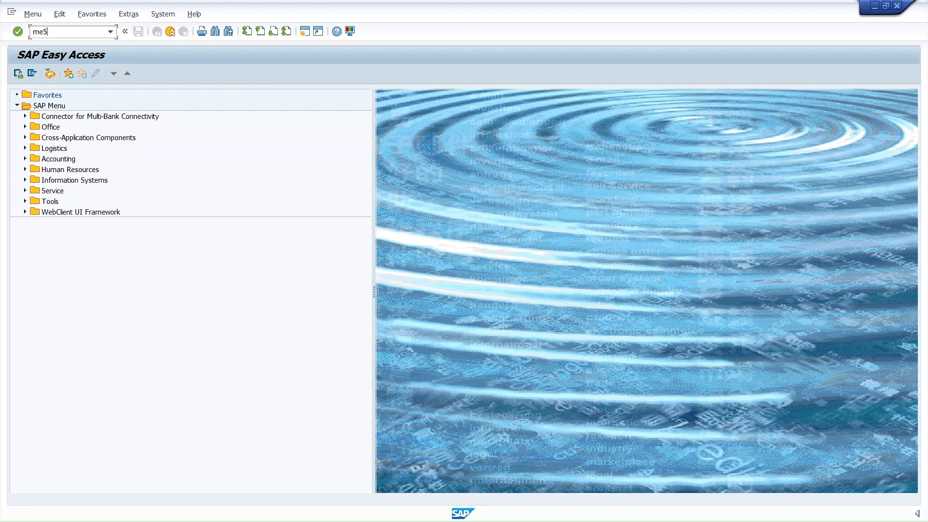
{"action": "type", "text": "9n"}
{"action": "key", "text": "Return"}
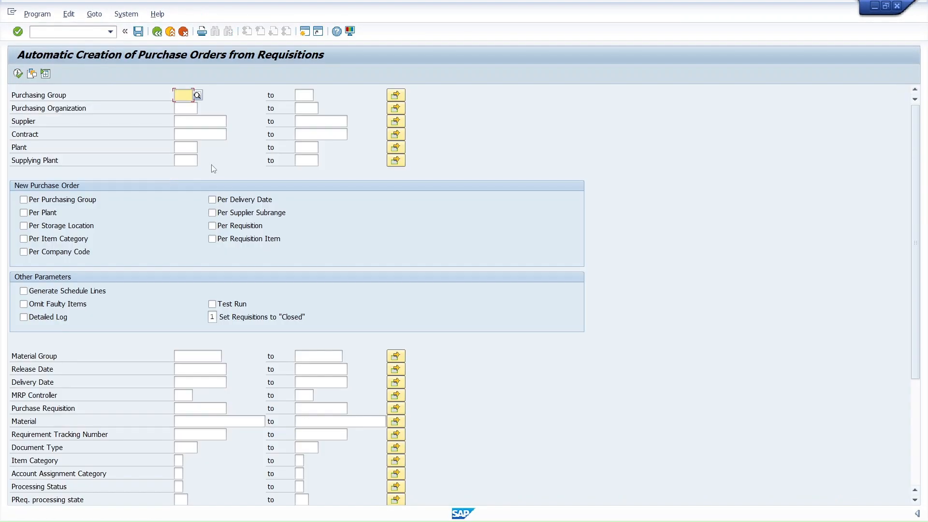
{"action": "left_click", "coordinate": [218, 421]}
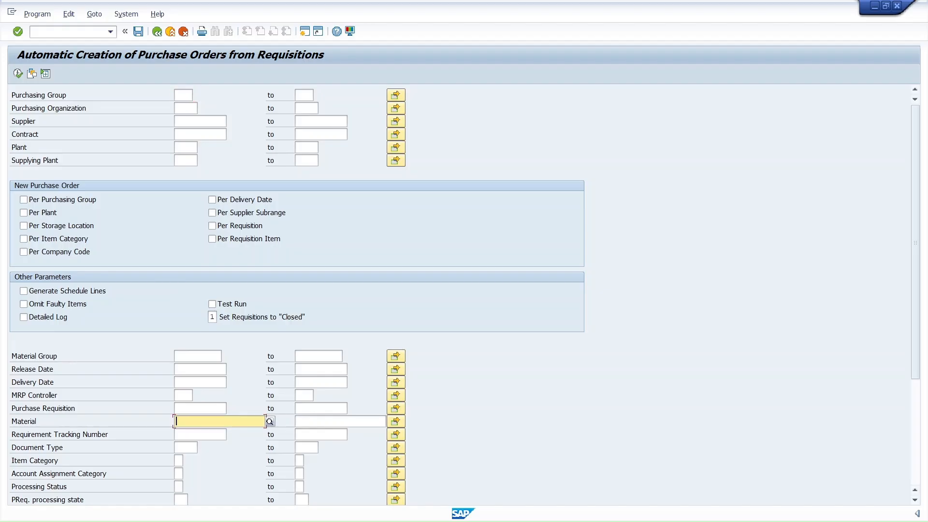
{"action": "key", "text": "ctrl+v"}
{"action": "left_click", "coordinate": [63, 199]}
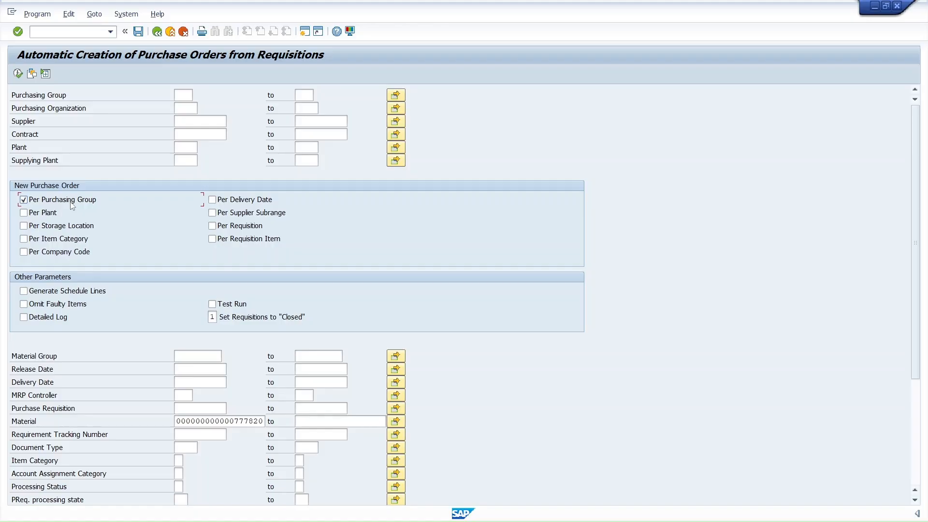
Run the automatic purchase order creation for the material, review the results list, and leave the transaction
{"action": "left_click", "coordinate": [18, 74]}
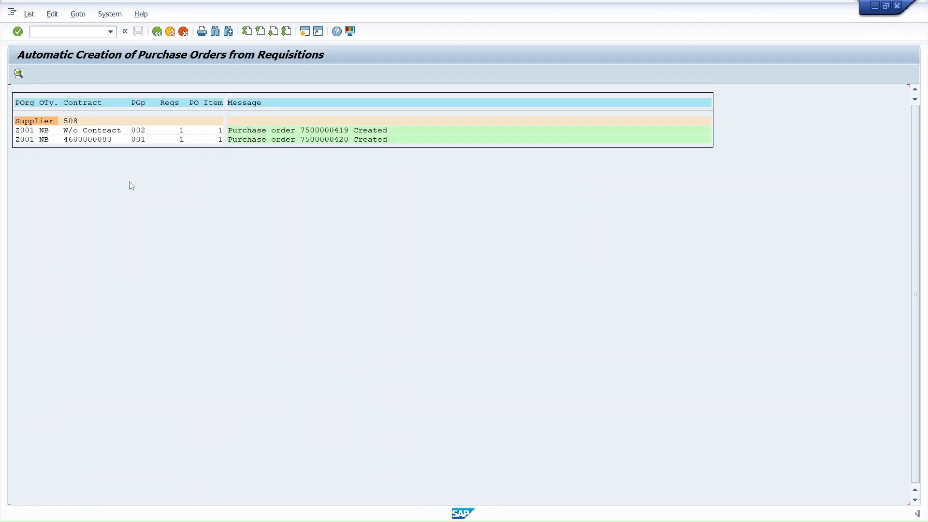
{"action": "left_click", "coordinate": [172, 34]}
{"action": "left_click", "coordinate": [172, 33]}
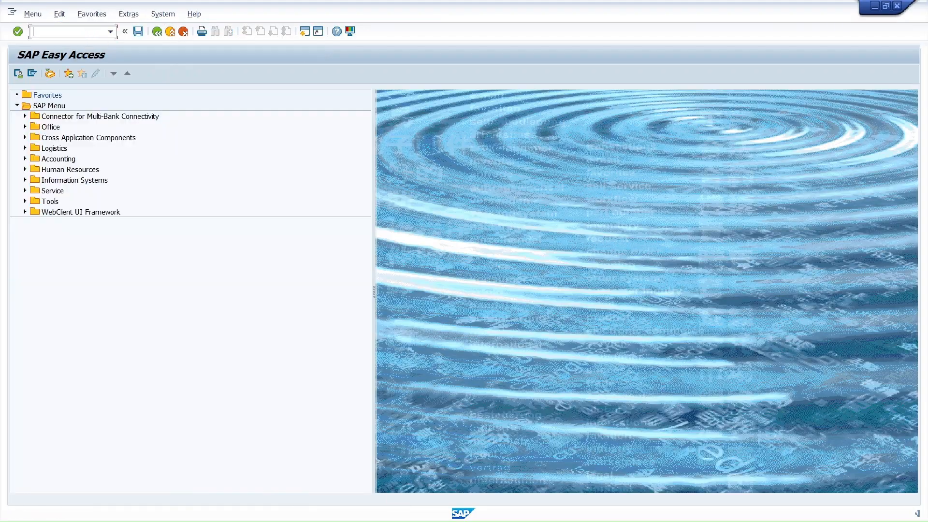
Display the requisition with ME53N and look up the purchase orders generated for items 20 and 30
{"action": "type", "text": "me53"}
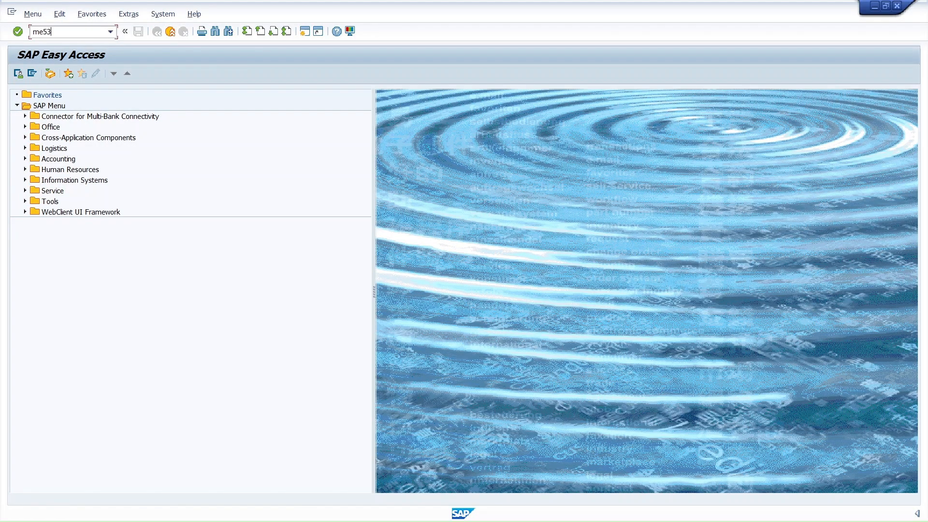
{"action": "type", "text": "n"}
{"action": "key", "text": "Return"}
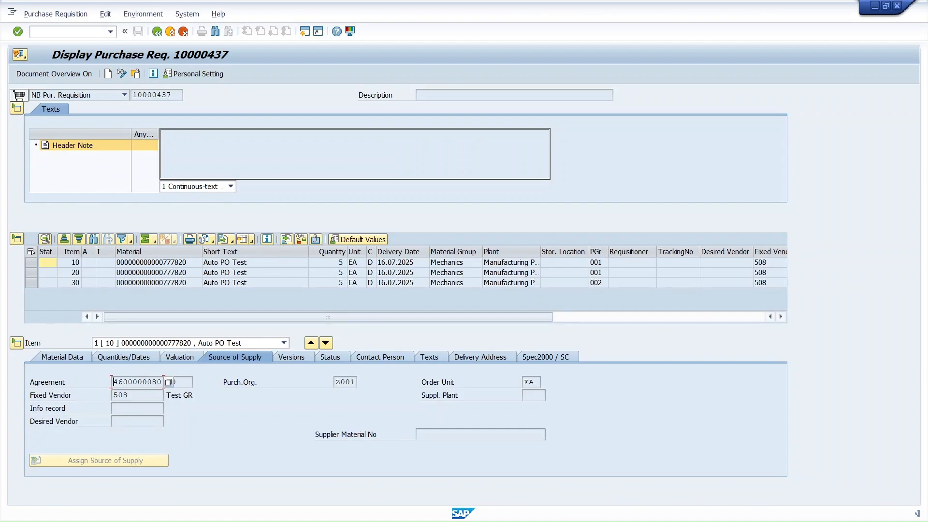
{"action": "left_click", "coordinate": [198, 344]}
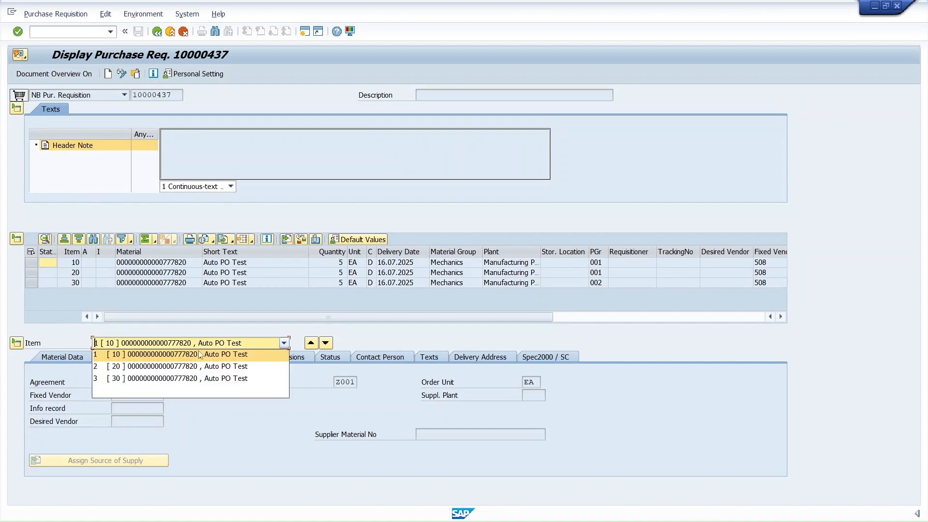
{"action": "left_click", "coordinate": [195, 365]}
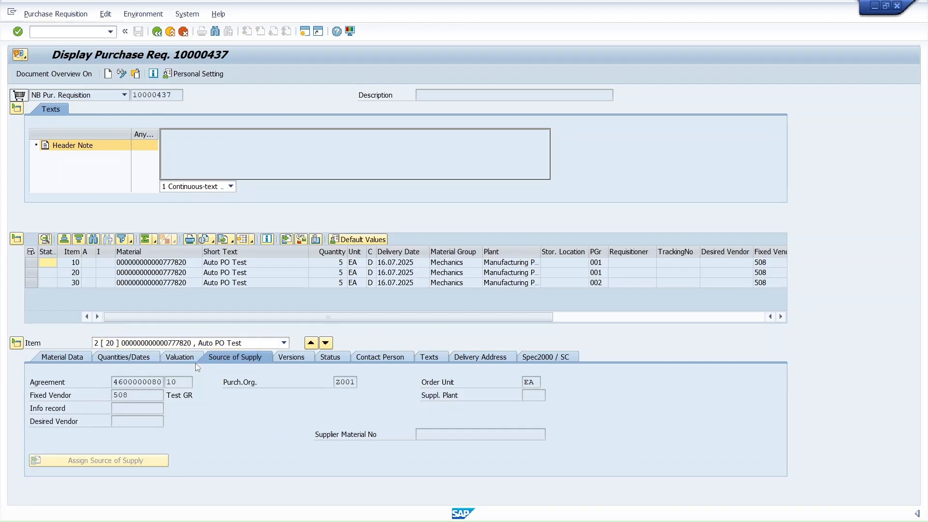
{"action": "left_click", "coordinate": [332, 360]}
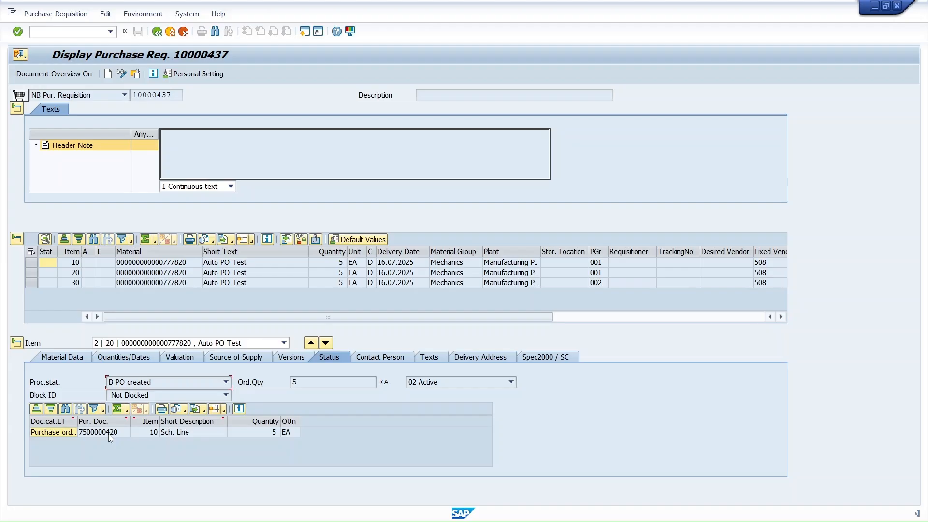
{"action": "left_click", "coordinate": [109, 433]}
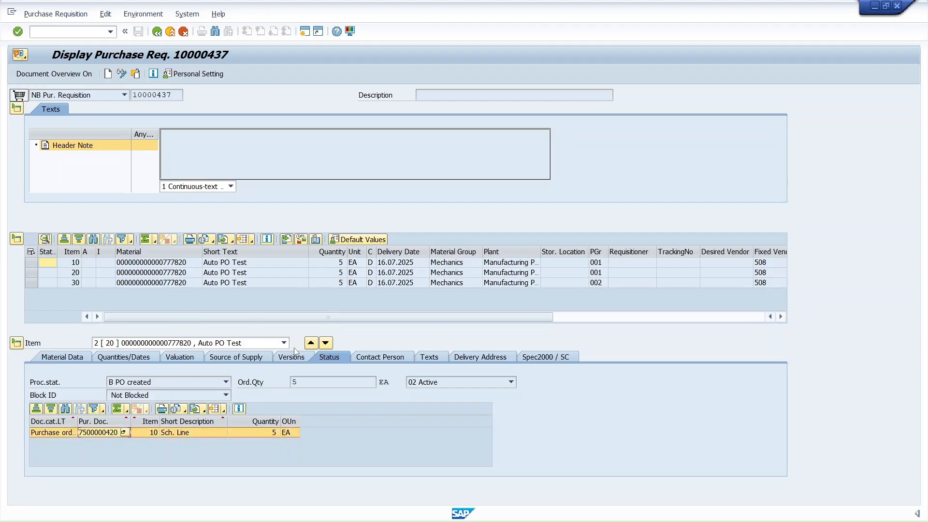
{"action": "left_click", "coordinate": [325, 343]}
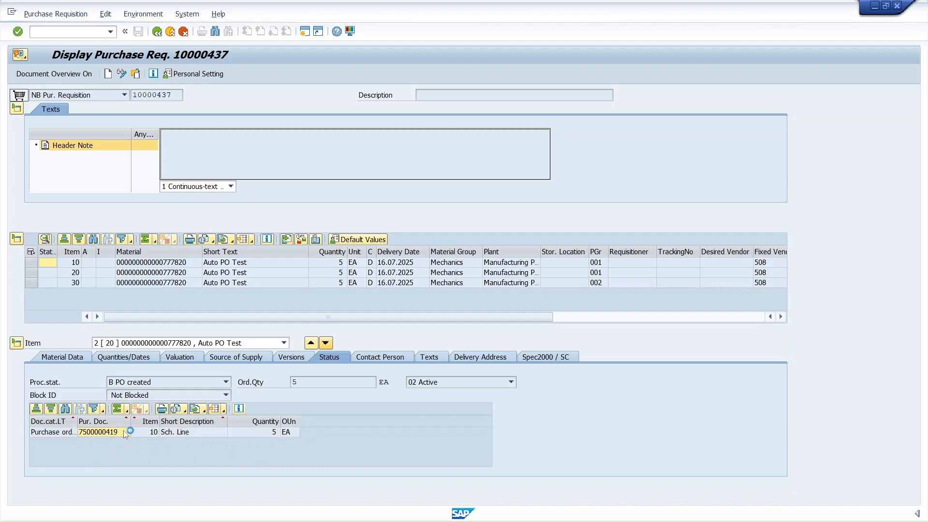
{"action": "left_click", "coordinate": [98, 436]}
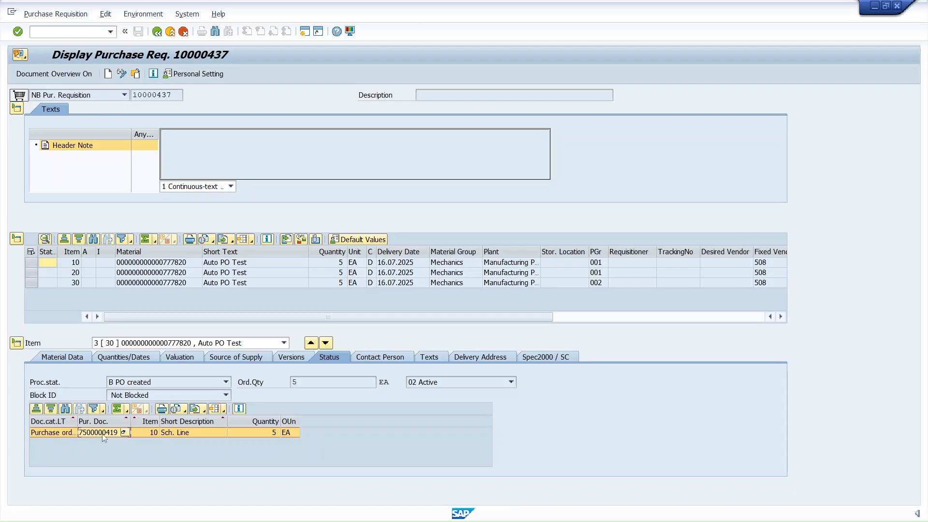
Open item 30's purchase order, check its purchasing group in the organizational data, and return to the requisition
{"action": "double_click", "coordinate": [103, 434]}
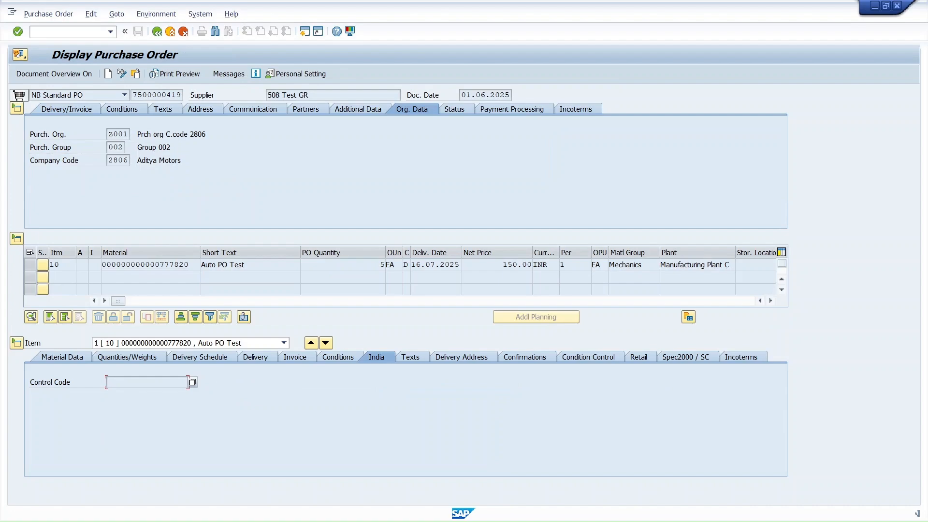
{"action": "double_click", "coordinate": [115, 147]}
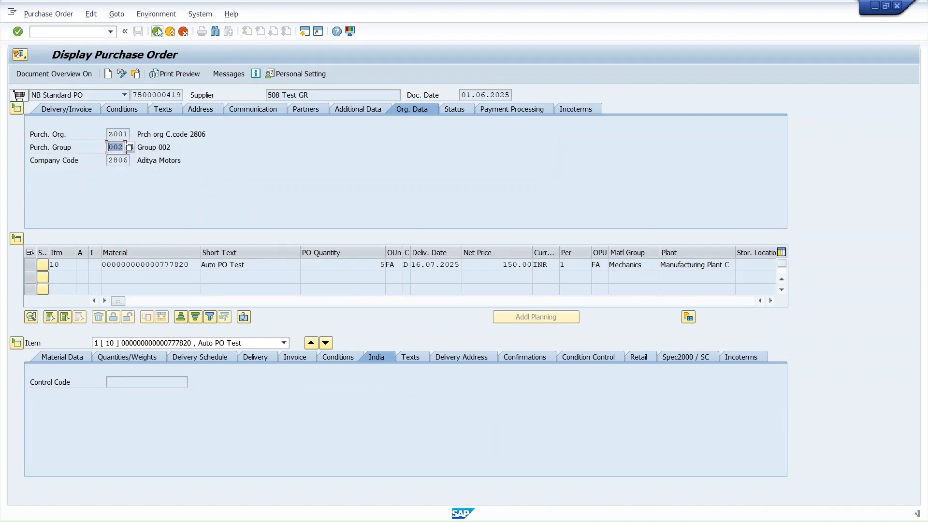
{"action": "left_click", "coordinate": [157, 33]}
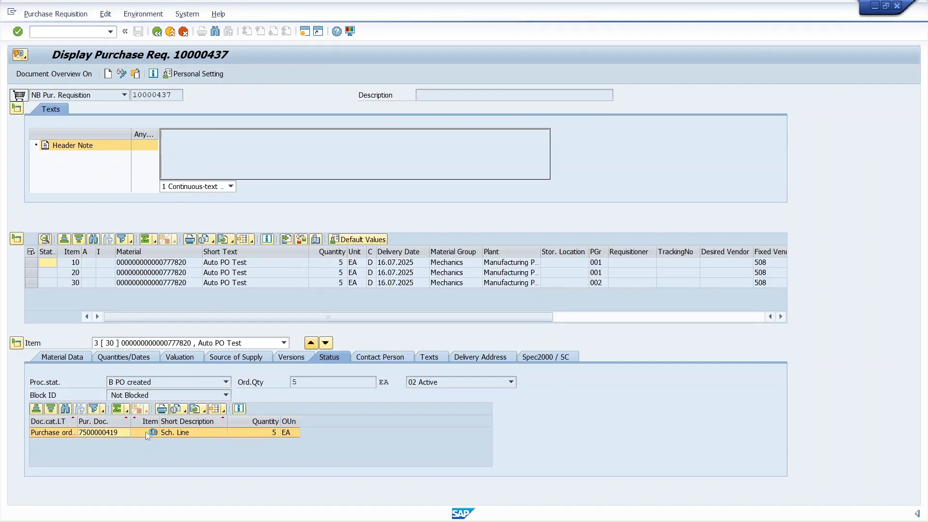
Open item 20's purchase order, check its purchasing group, and exit both the order and the requisition
{"action": "left_click", "coordinate": [110, 434]}
{"action": "double_click", "coordinate": [111, 434]}
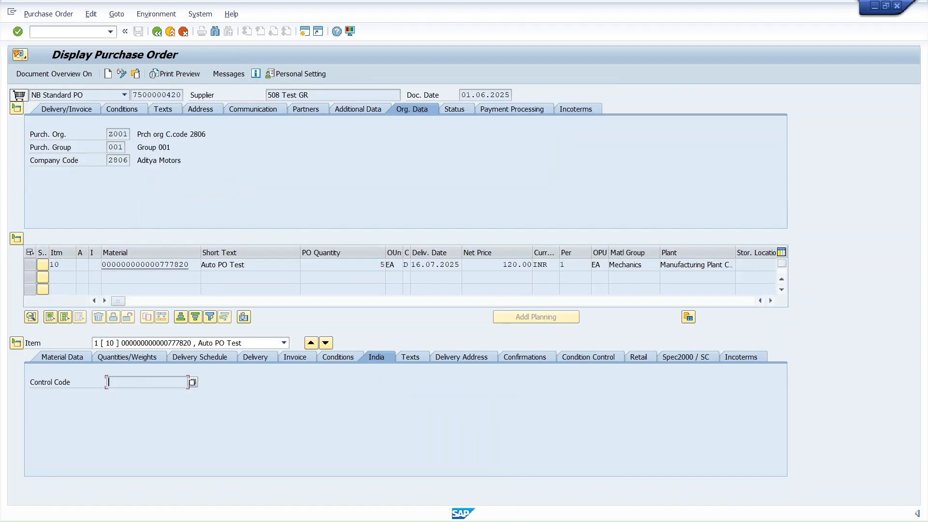
{"action": "left_click", "coordinate": [116, 147]}
{"action": "left_click_drag", "start_coordinate": [112, 147], "coordinate": [106, 149]}
{"action": "left_click", "coordinate": [171, 32]}
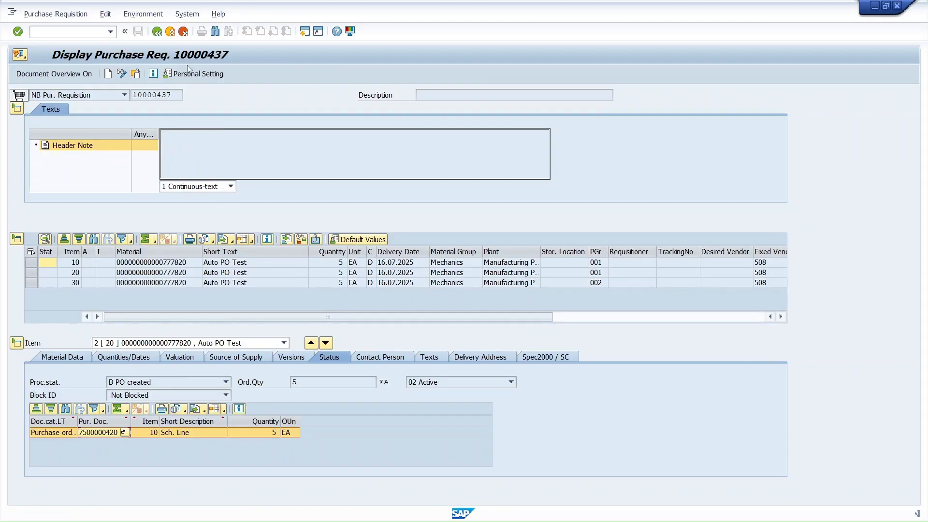
{"action": "left_click", "coordinate": [170, 33]}
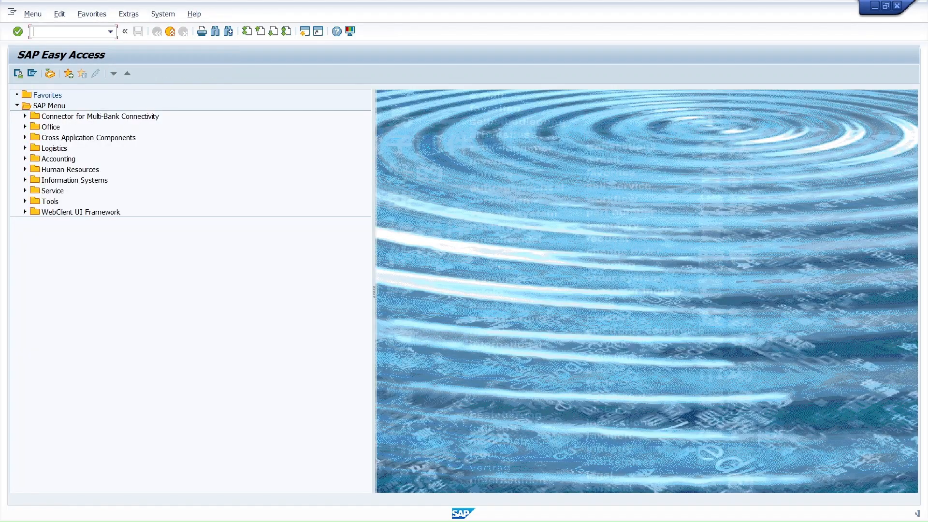
Reopen ME59N and select a new purchase order per purchasing group
{"action": "type", "text": "me59"}
{"action": "key", "text": "Return"}
{"action": "left_click", "coordinate": [63, 200]}
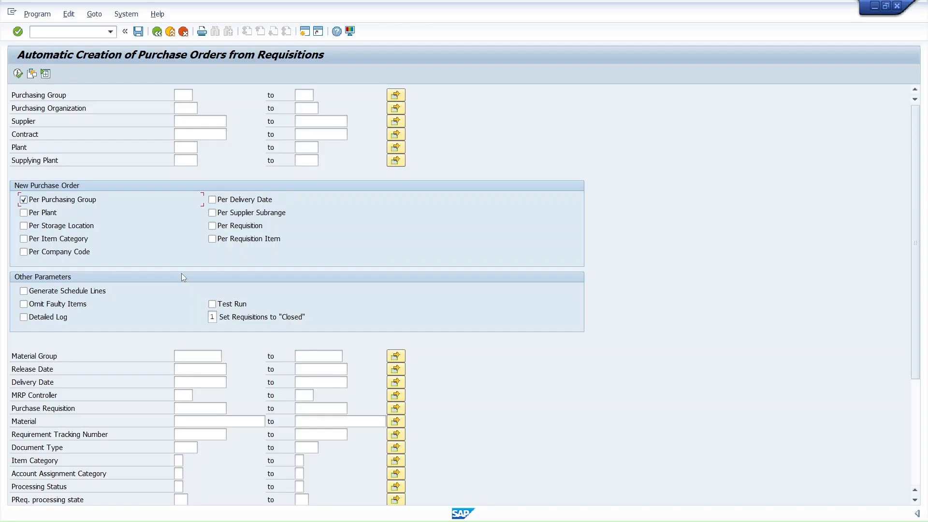
{"action": "type", "text": "me51"}
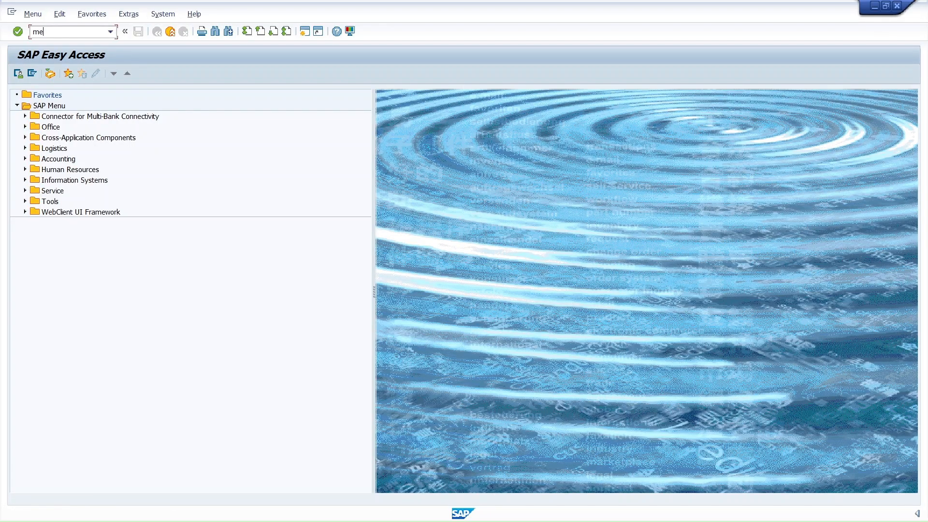
{"action": "type", "text": "n"}
{"action": "key", "text": "Return"}
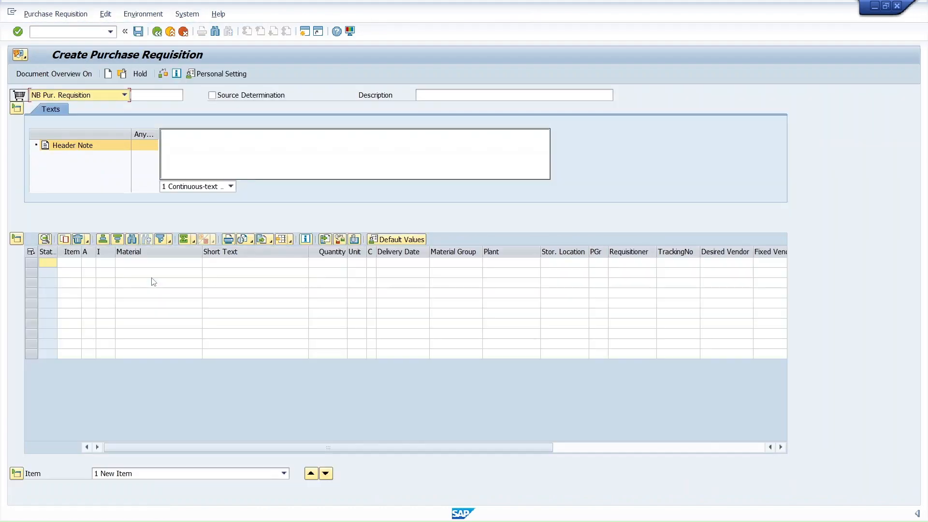
{"action": "left_click", "coordinate": [185, 264]}
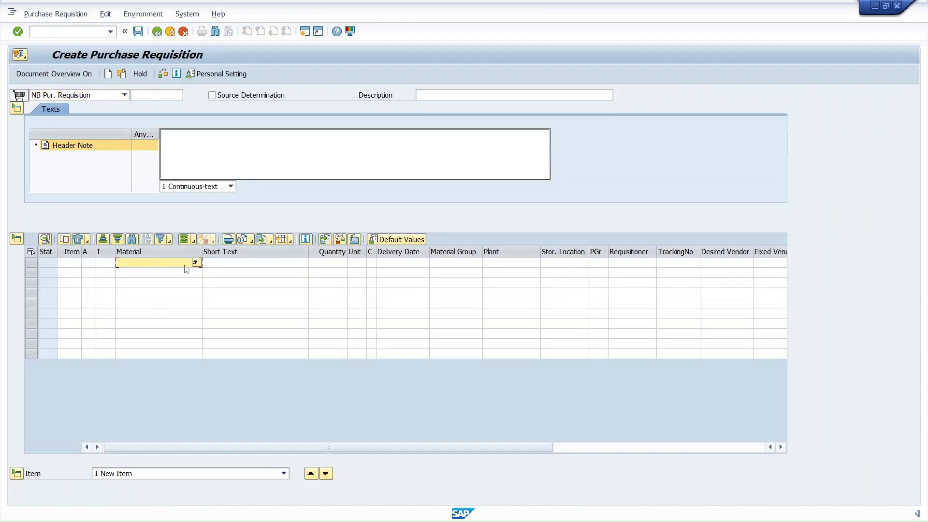
{"action": "left_click", "coordinate": [185, 265]}
{"action": "left_click", "coordinate": [181, 275]}
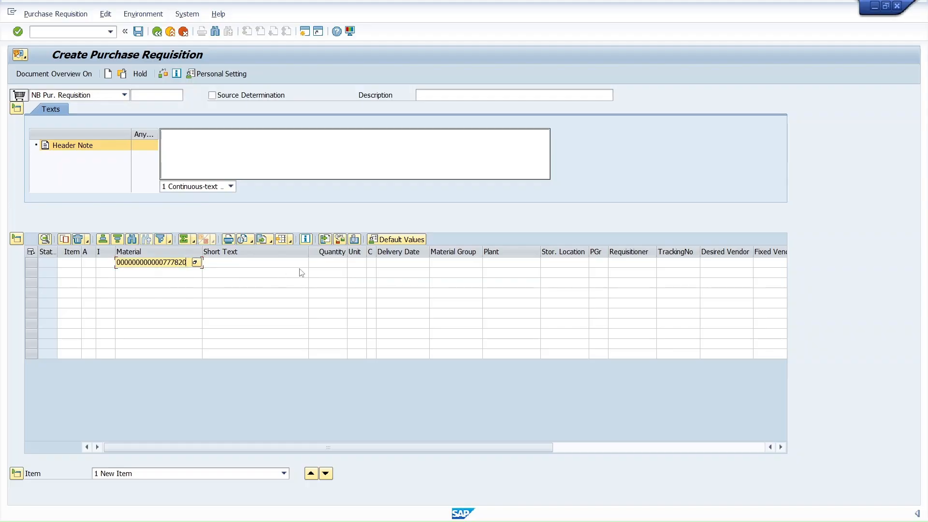
{"action": "left_click", "coordinate": [325, 266]}
{"action": "type", "text": "10"}
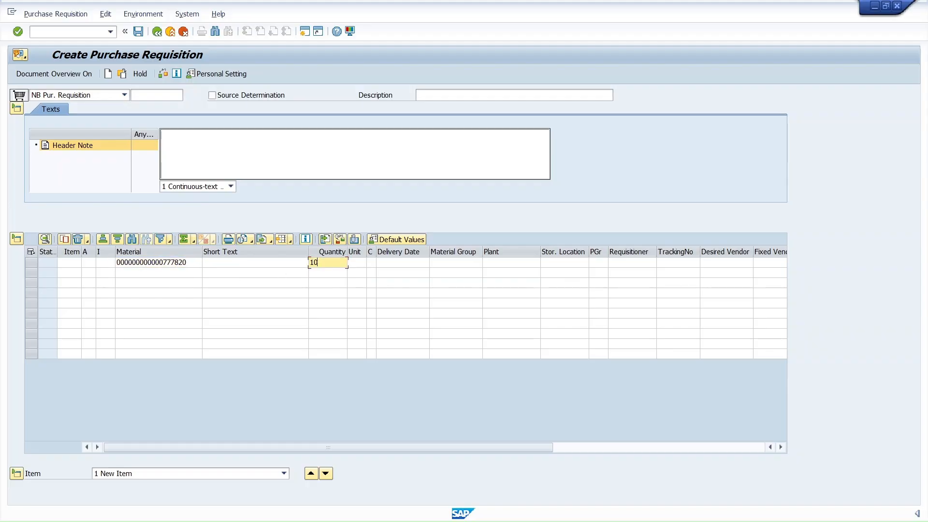
{"action": "left_click", "coordinate": [507, 265]}
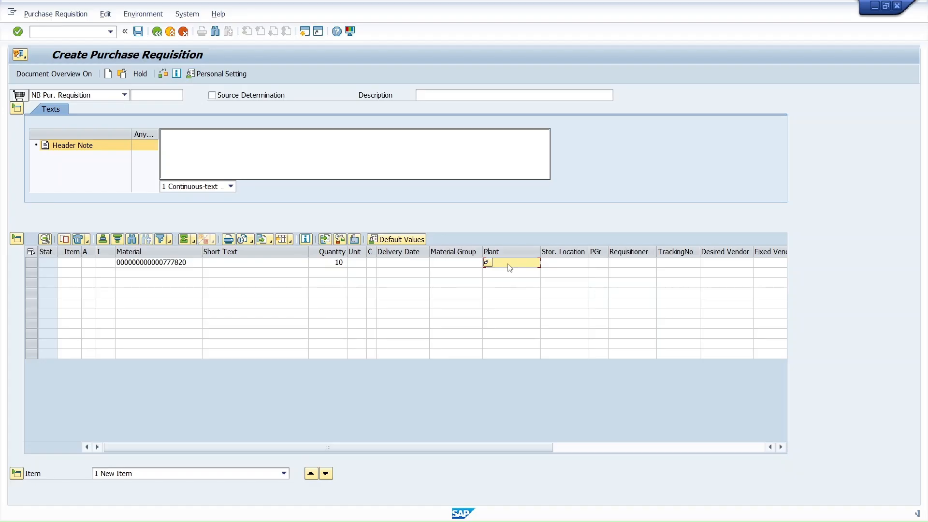
{"action": "type", "text": "z286"}
{"action": "key", "text": "Return"}
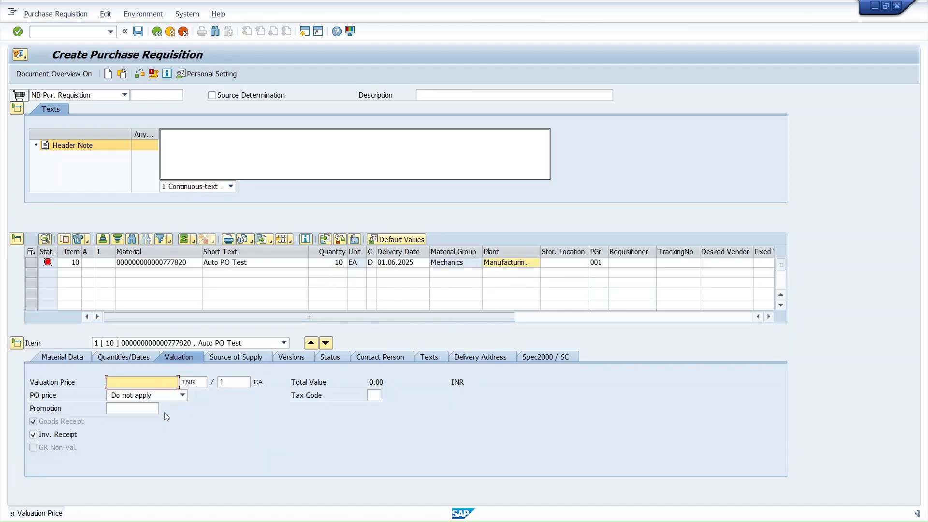
{"action": "type", "text": "110"}
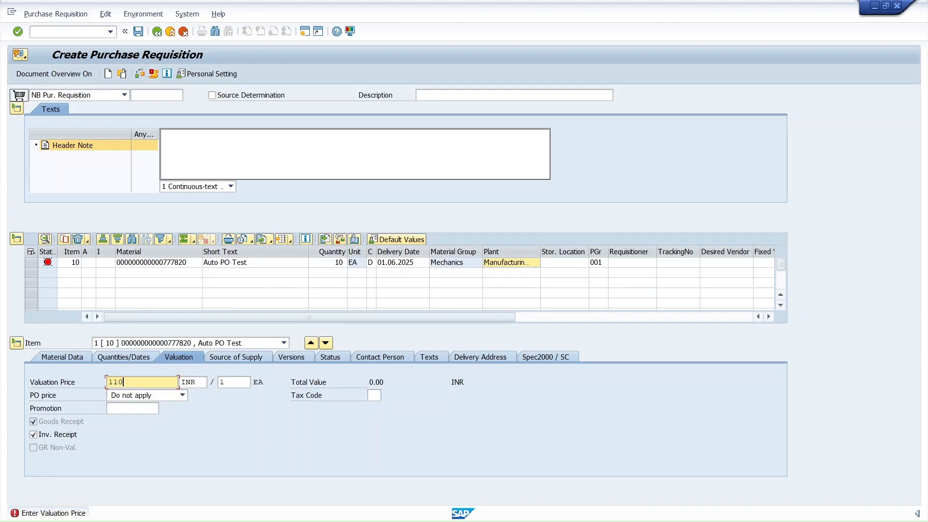
{"action": "left_click", "coordinate": [251, 358]}
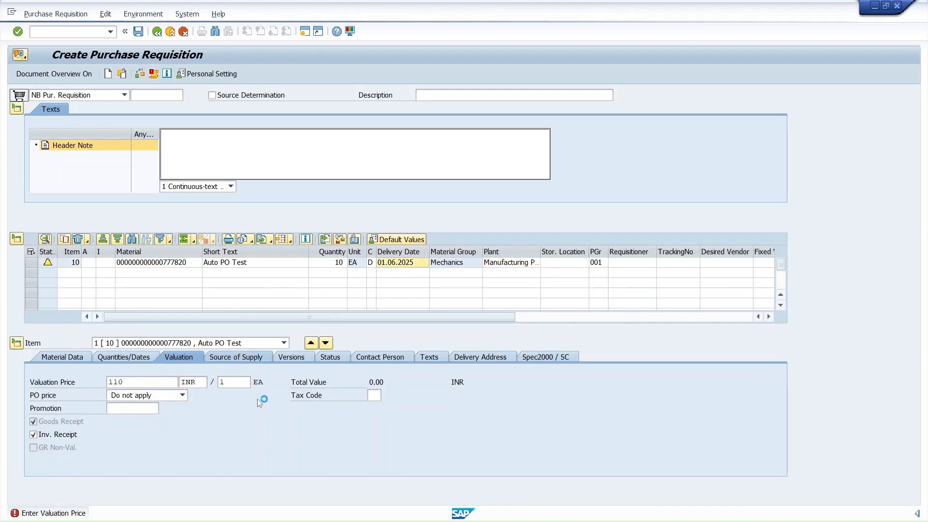
{"action": "left_click", "coordinate": [154, 460]}
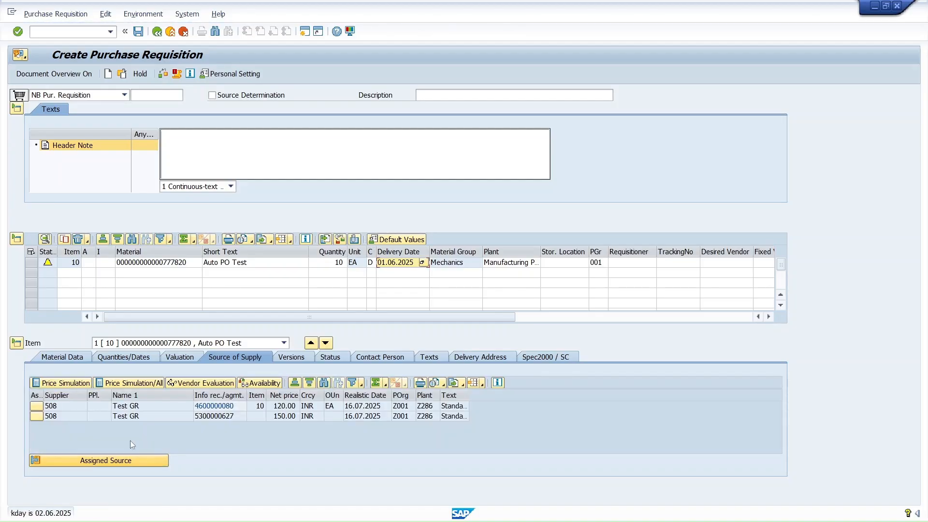
{"action": "left_click", "coordinate": [40, 416]}
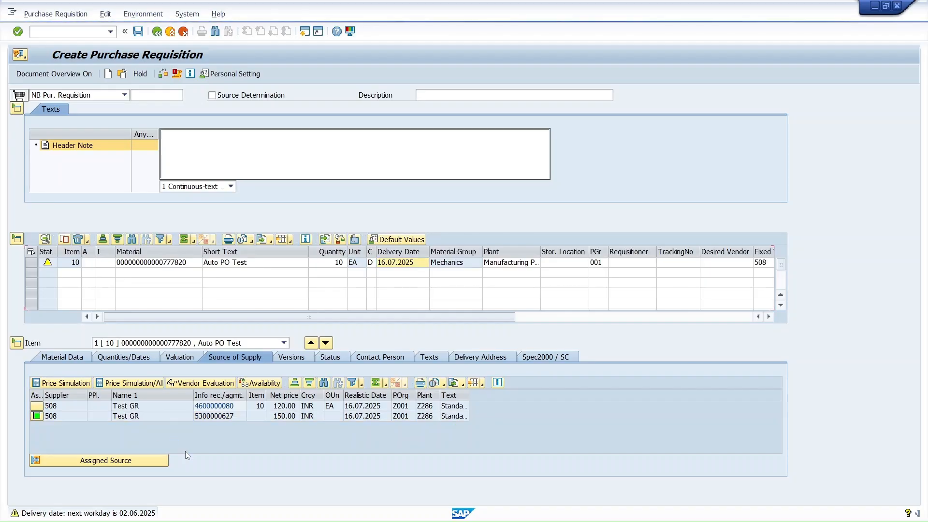
{"action": "left_click", "coordinate": [147, 456]}
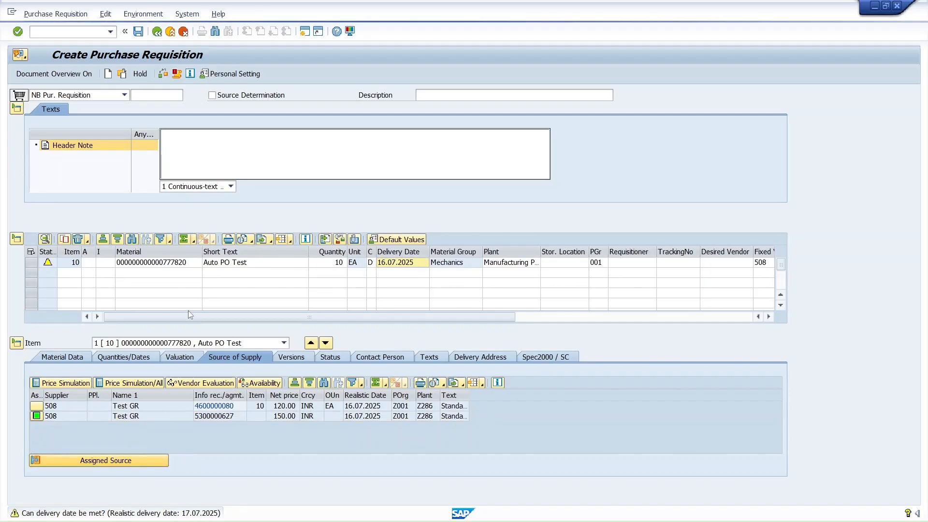
{"action": "left_click", "coordinate": [138, 33]}
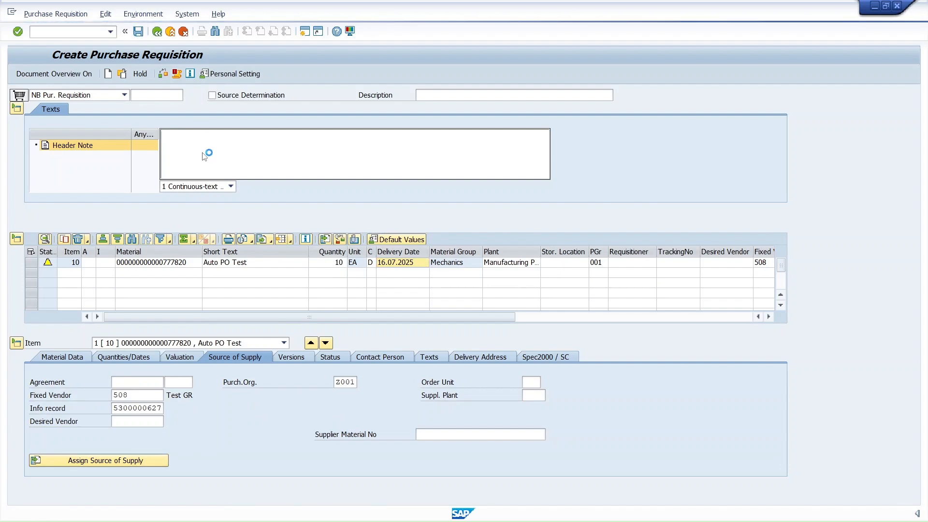
{"action": "left_click", "coordinate": [170, 32]}
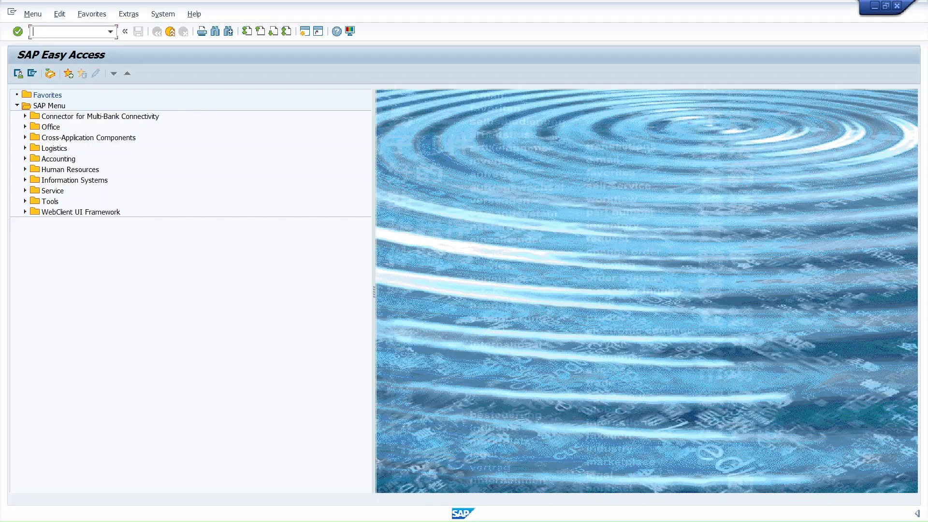
Open SM36, name the background job AutoPO, and begin creating its first step
{"action": "type", "text": "sm36"}
{"action": "key", "text": "Return"}
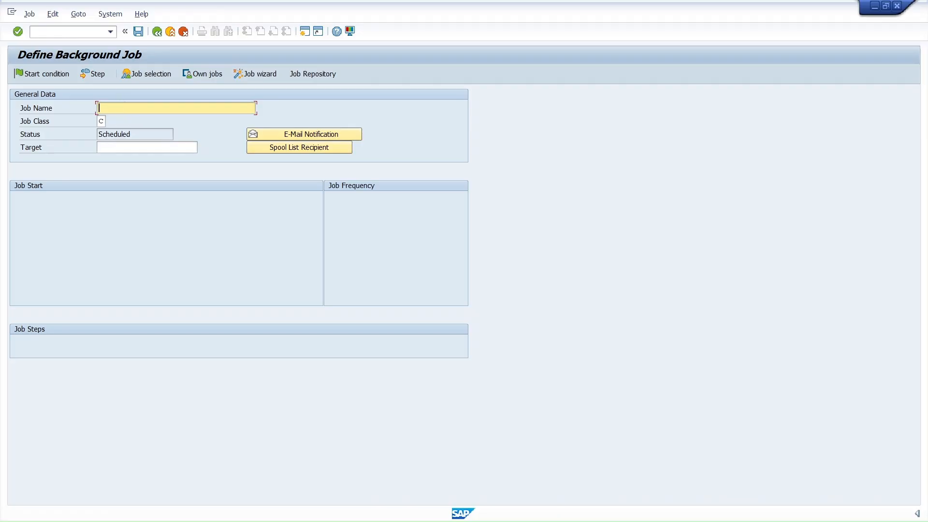
{"action": "type", "text": "AutoPO"}
{"action": "left_click", "coordinate": [94, 76]}
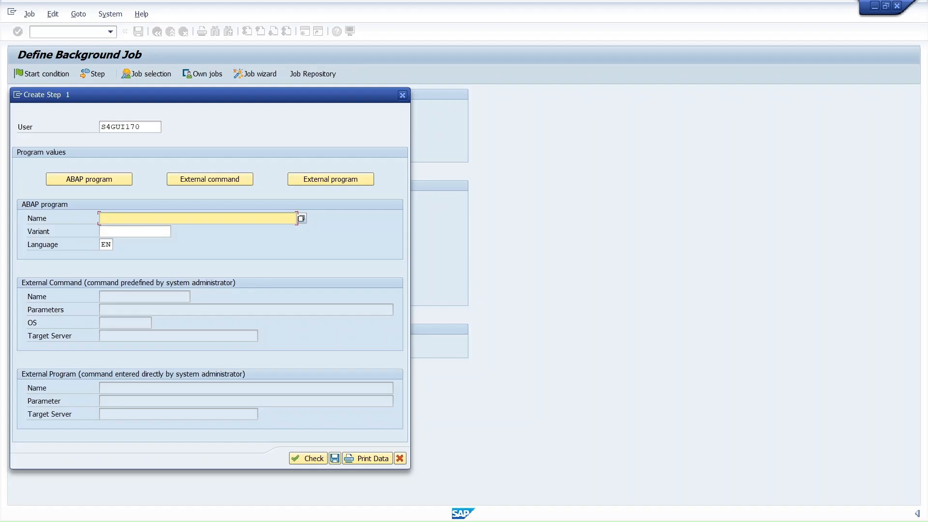
Open transaction ME59N in a new GUI window alongside the job step being defined
{"action": "left_click", "coordinate": [18, 94]}
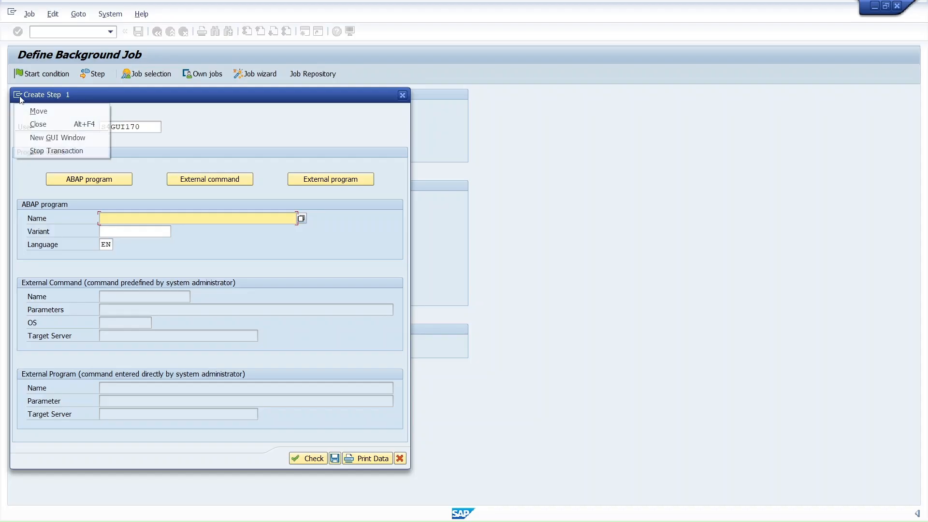
{"action": "left_click", "coordinate": [32, 137]}
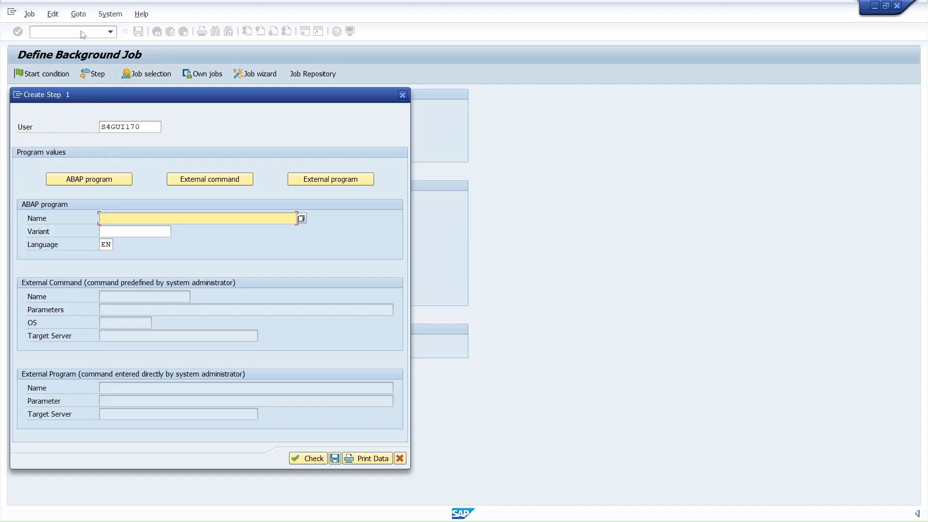
{"action": "type", "text": "m"}
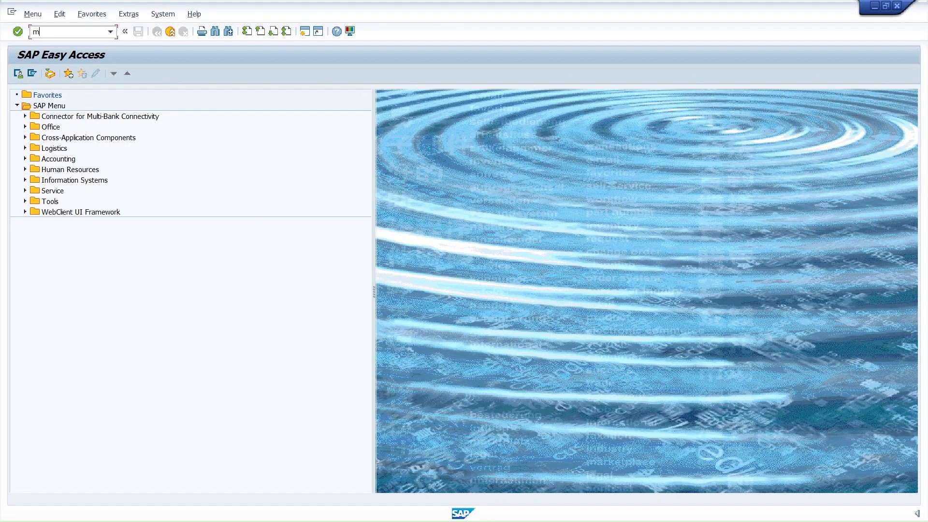
{"action": "type", "text": "e59n"}
{"action": "key", "text": "Return"}
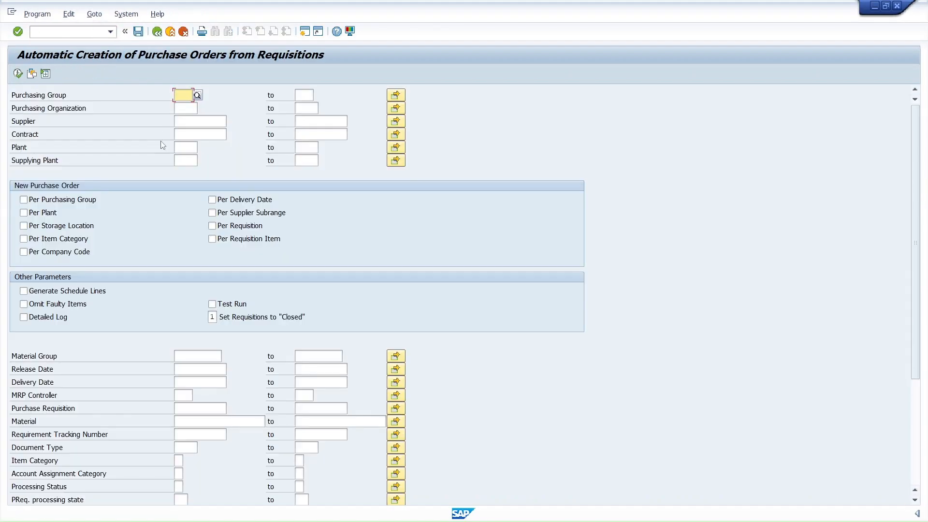
Copy program name RM06BB20 from ME59N's system status and enter it as the job step's ABAP program name
{"action": "left_click", "coordinate": [127, 14]}
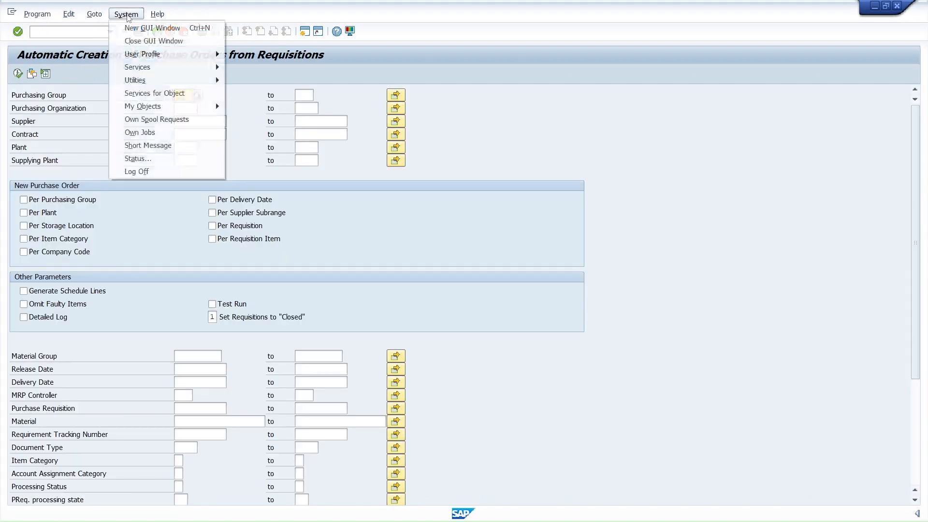
{"action": "left_click", "coordinate": [130, 159]}
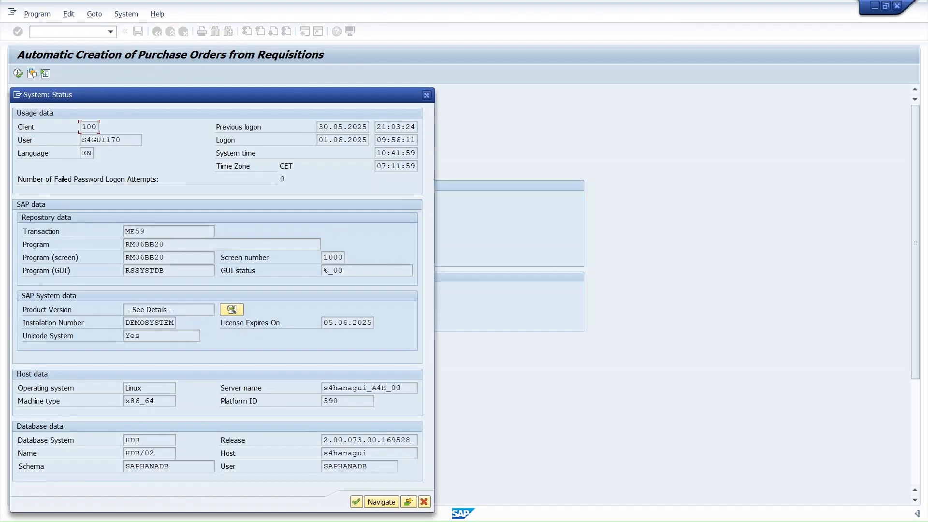
{"action": "left_click_drag", "start_coordinate": [166, 244], "coordinate": [124, 244]}
{"action": "key", "text": "ctrl+c"}
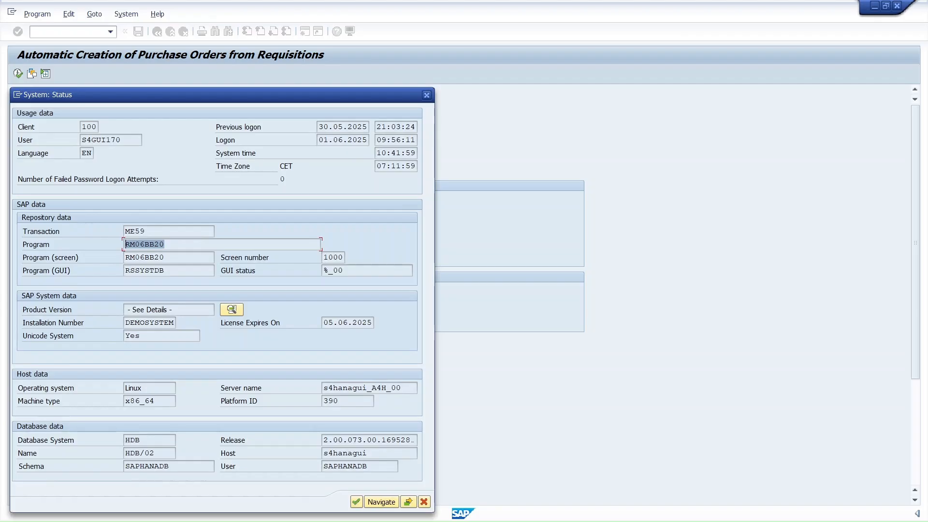
{"action": "left_click", "coordinate": [126, 244]}
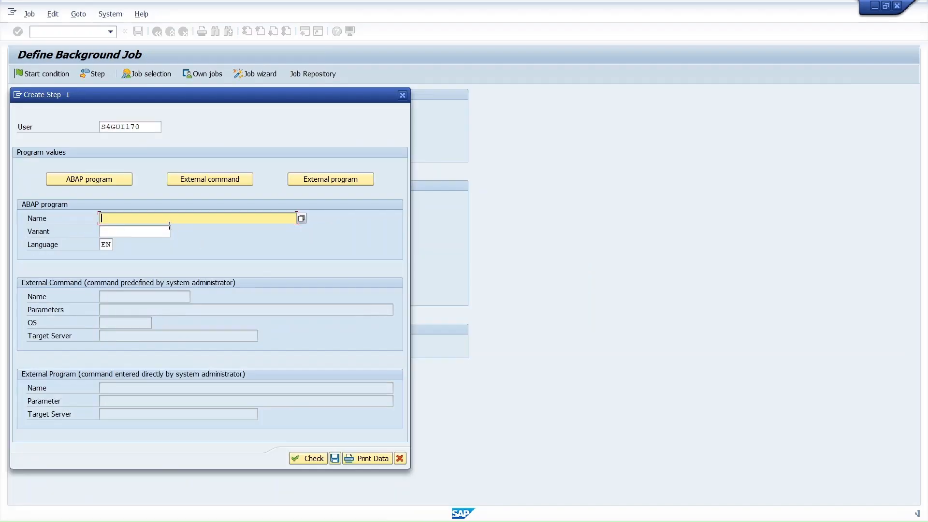
{"action": "key", "text": "ctrl+v"}
{"action": "left_click", "coordinate": [126, 232]}
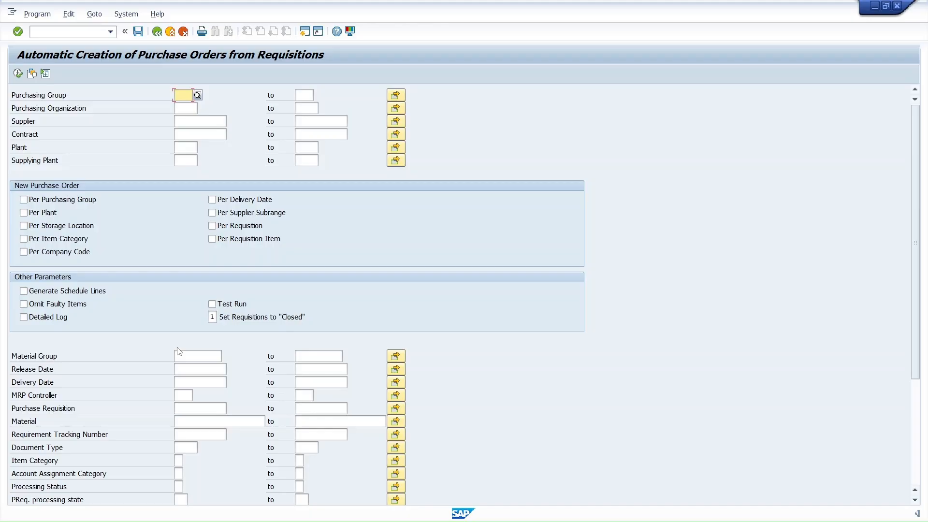
{"action": "left_click", "coordinate": [215, 424]}
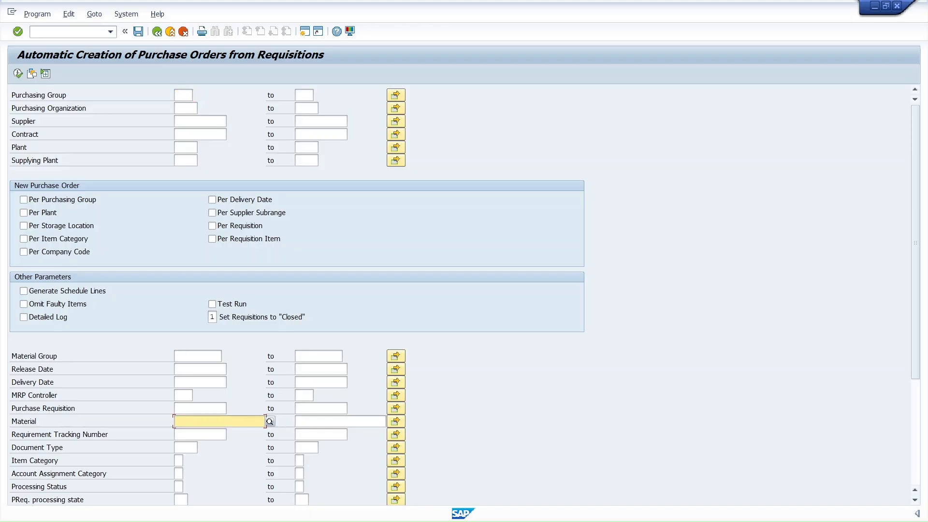
{"action": "left_click", "coordinate": [231, 433]}
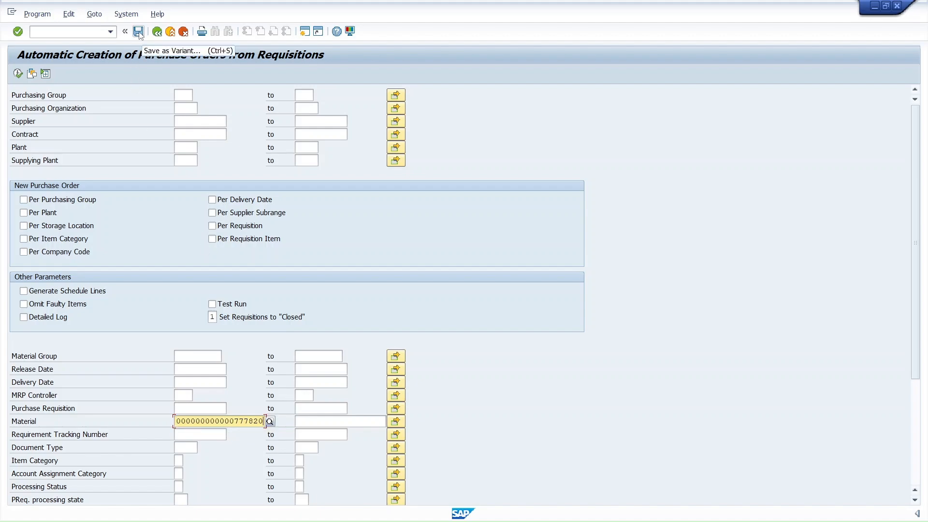
{"action": "left_click", "coordinate": [139, 31]}
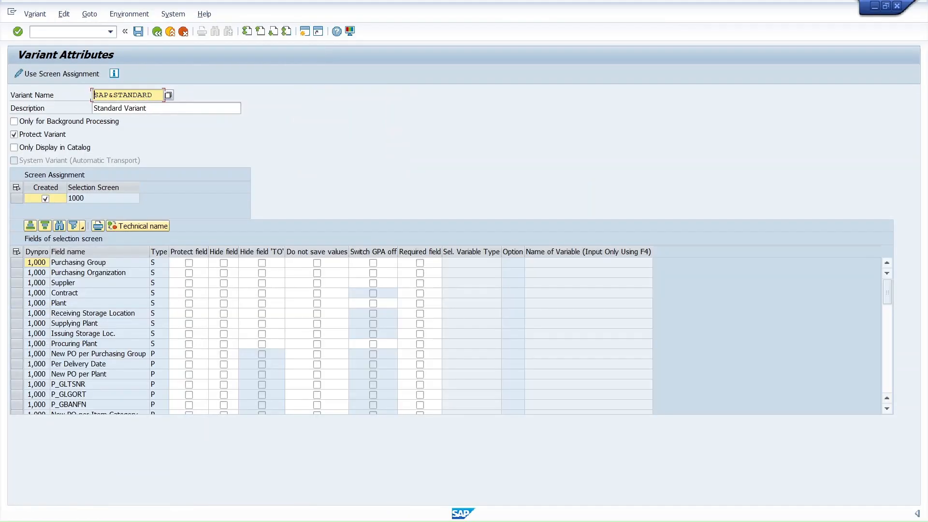
Name the variant AUTOPO, describe it as Auto PO Variant, and save it
{"action": "right_click", "coordinate": [150, 98]}
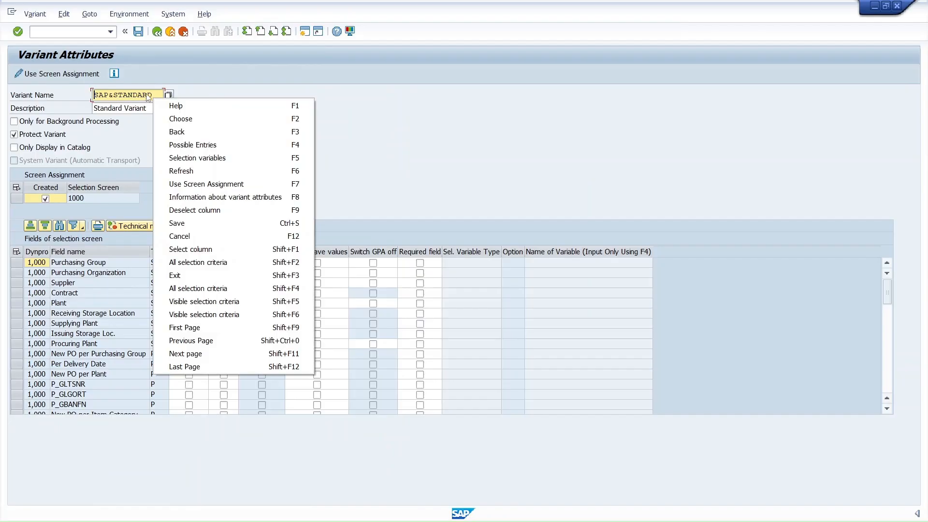
{"action": "left_click", "coordinate": [148, 97]}
{"action": "left_click_drag", "start_coordinate": [147, 97], "coordinate": [90, 97]}
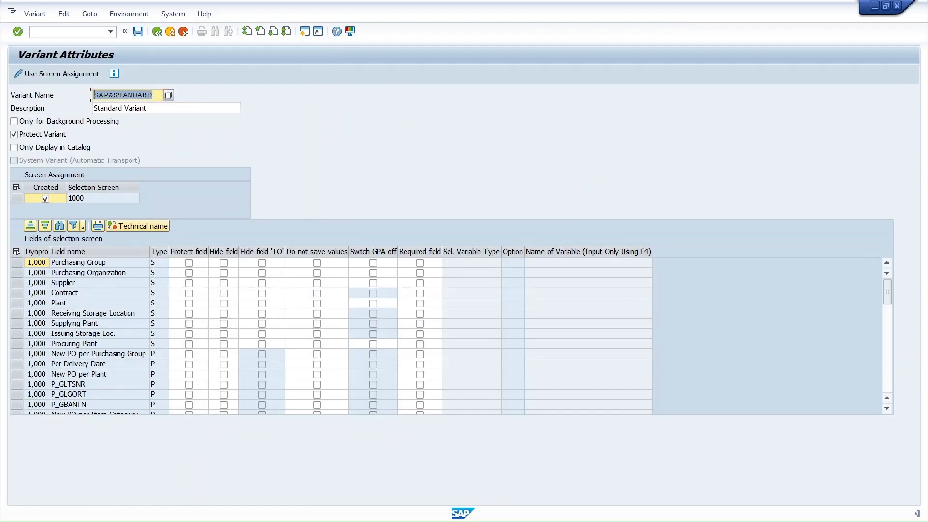
{"action": "key", "text": "BackSpace"}
{"action": "type", "text": "A"}
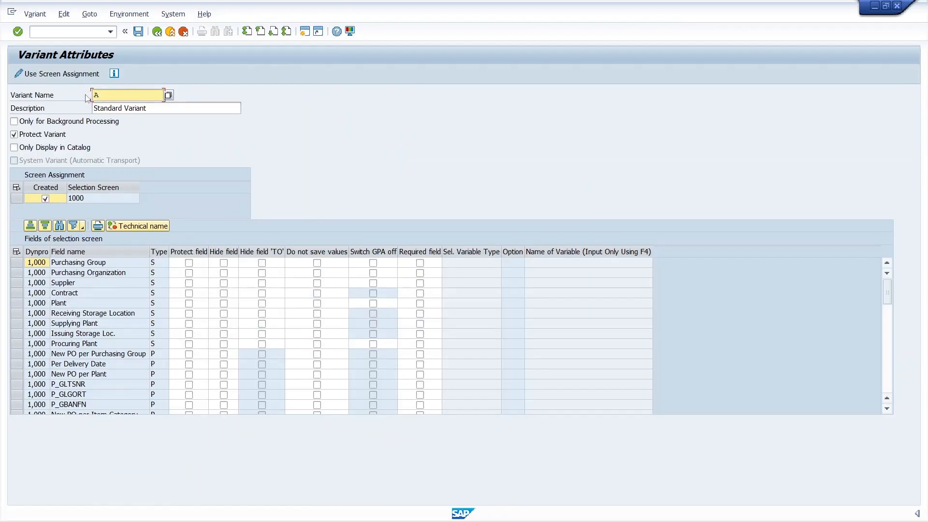
{"action": "type", "text": "UTOPO"}
{"action": "key", "text": "Tab"}
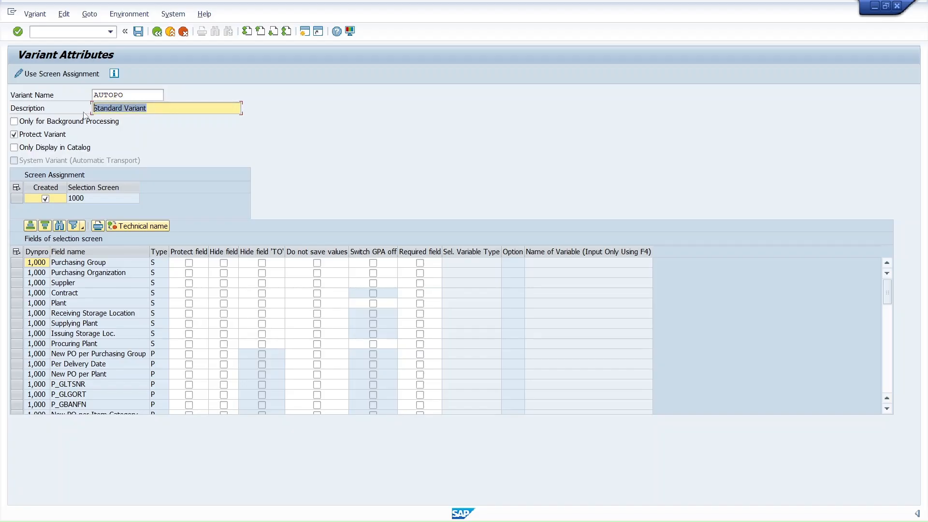
{"action": "type", "text": "Auto "}
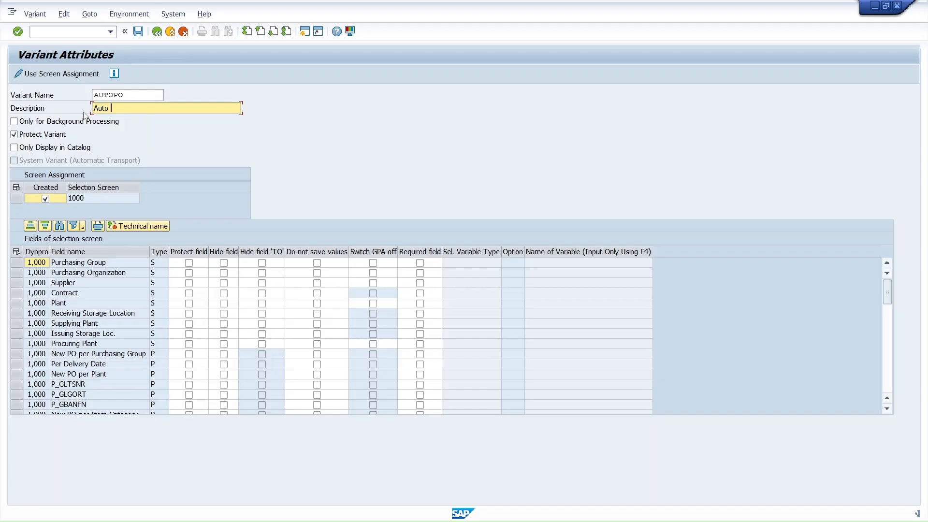
{"action": "type", "text": "PO a"}
{"action": "key", "text": "BackSpace"}
{"action": "type", "text": "Variant"}
{"action": "left_click", "coordinate": [138, 32]}
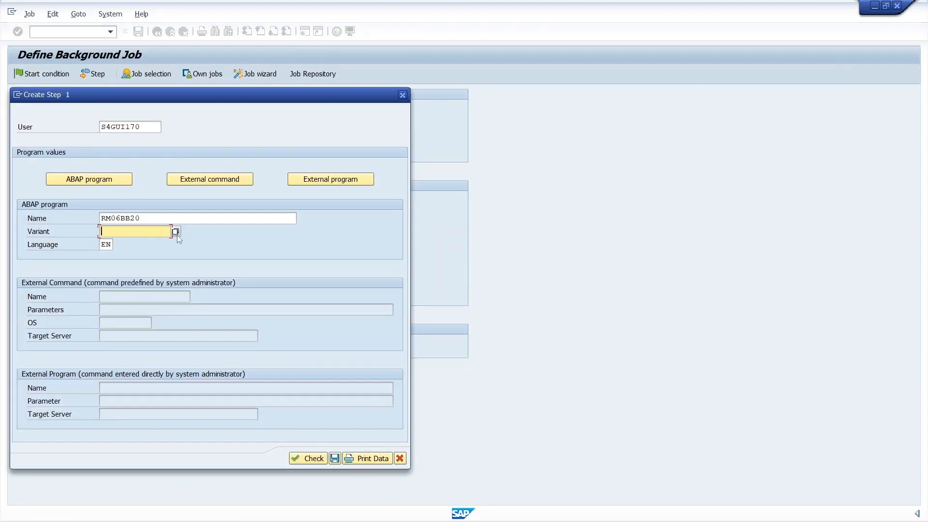
Assign variant AUTOPO to the job step, check and save the step, and save the job from its definition screen
{"action": "left_click", "coordinate": [176, 232]}
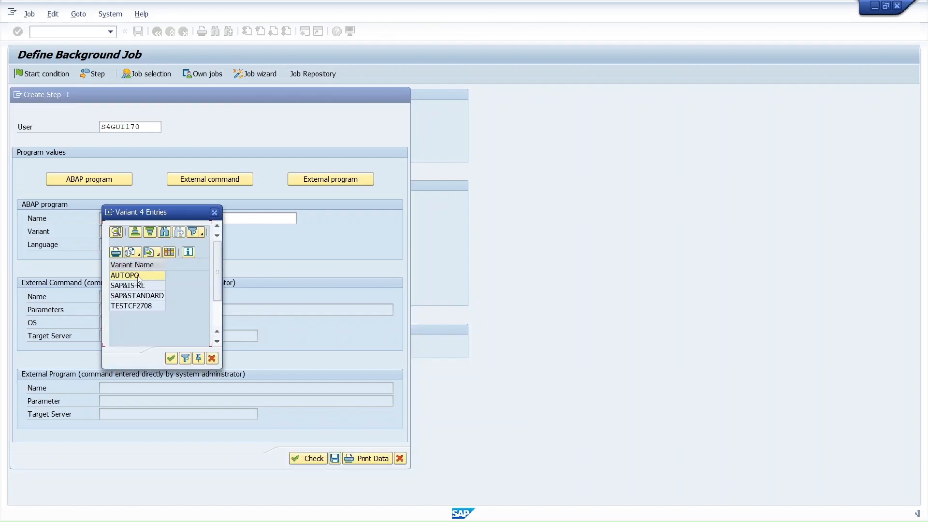
{"action": "double_click", "coordinate": [139, 277]}
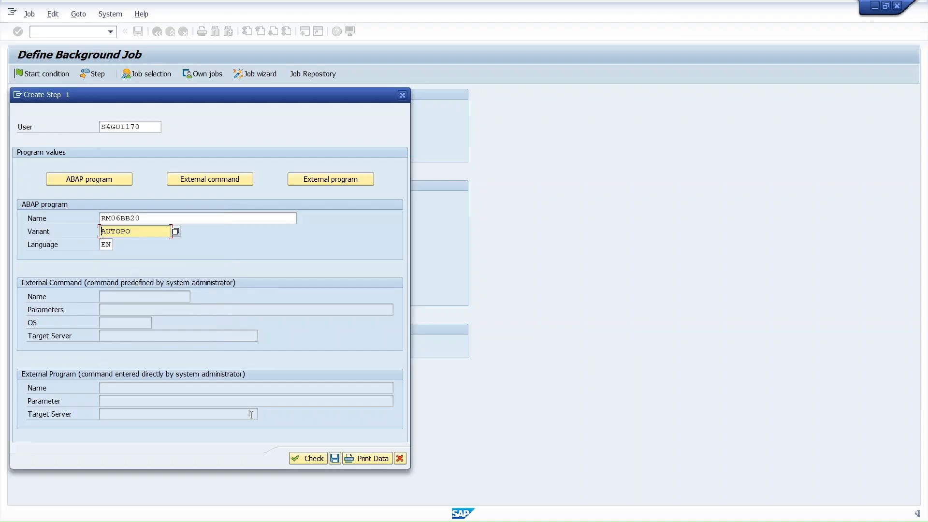
{"action": "left_click", "coordinate": [305, 461]}
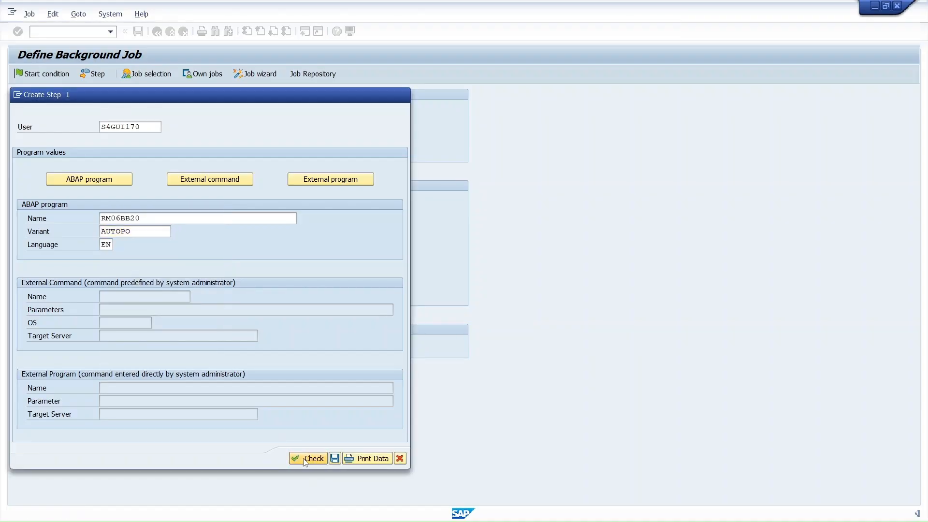
{"action": "left_click", "coordinate": [334, 459]}
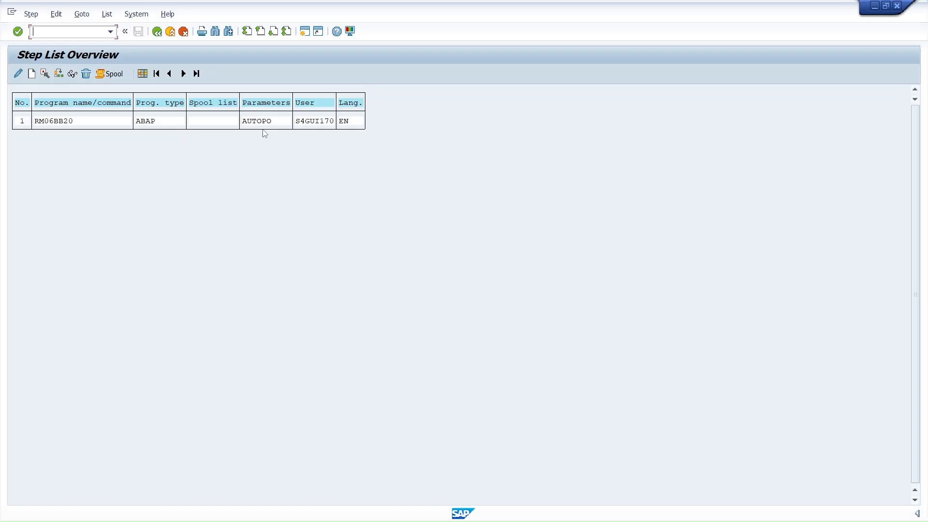
{"action": "left_click", "coordinate": [157, 32]}
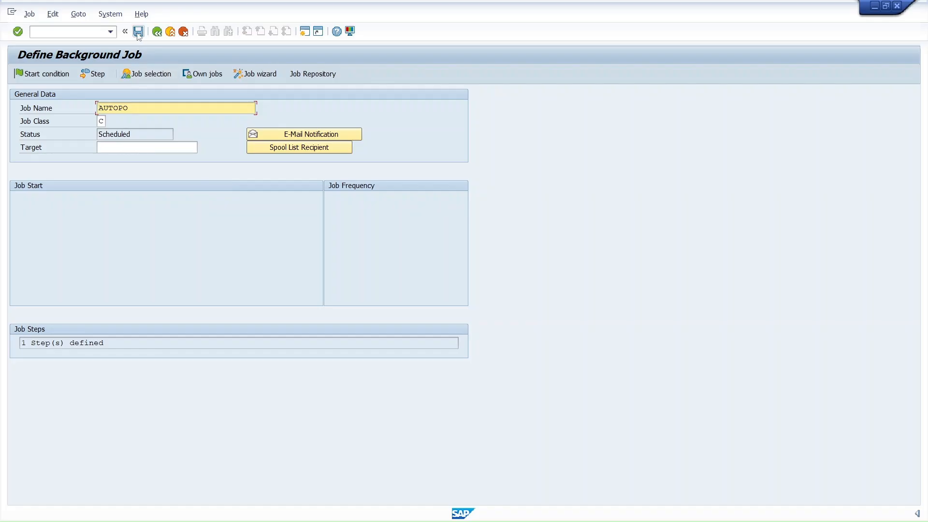
{"action": "left_click", "coordinate": [138, 32]}
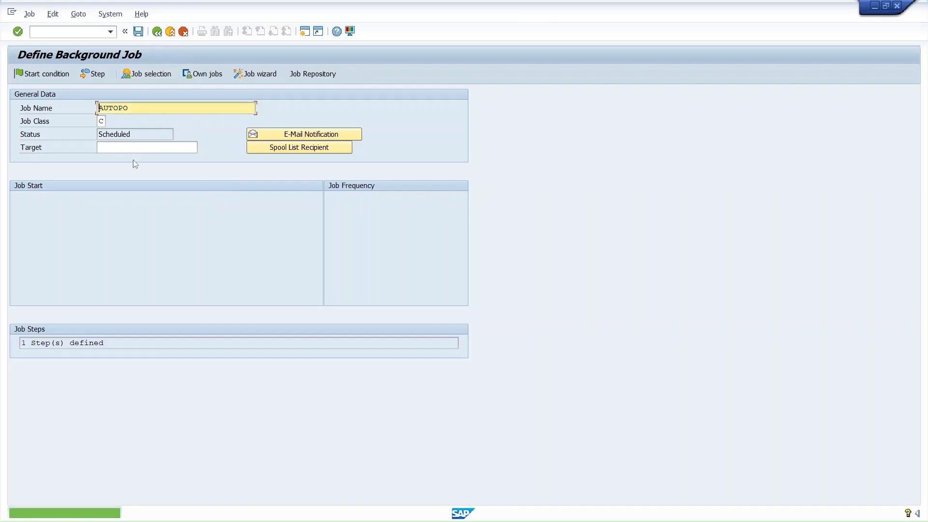
Open the job's start conditions and set the scheduled start date to 01.06.2025
{"action": "left_click", "coordinate": [47, 78]}
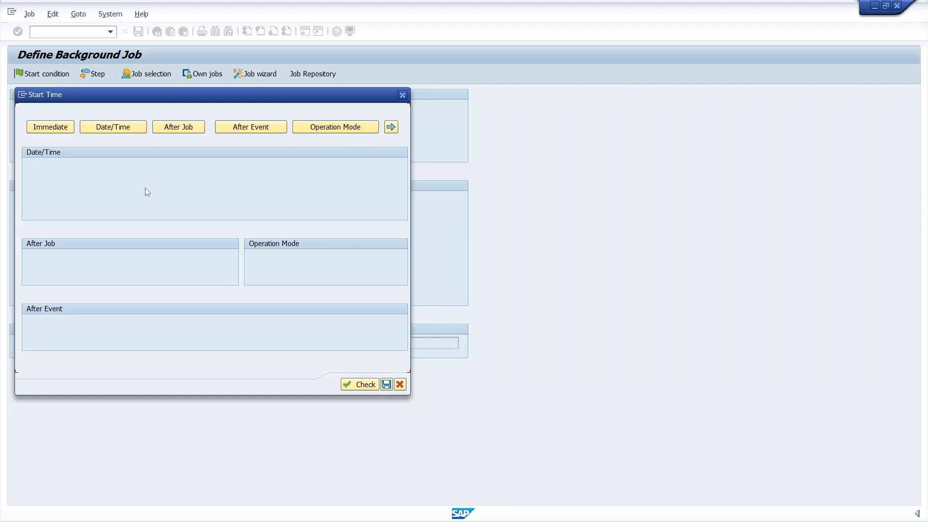
{"action": "left_click", "coordinate": [114, 128]}
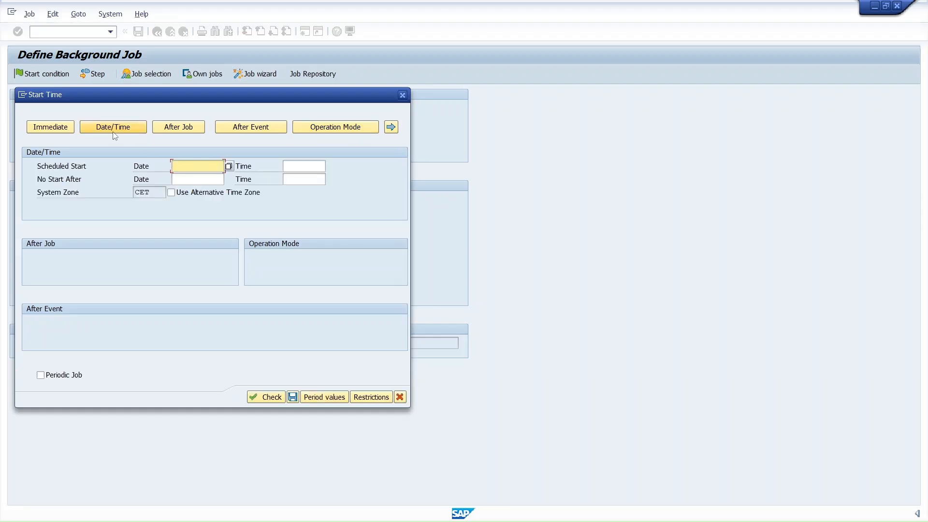
{"action": "left_click", "coordinate": [229, 166]}
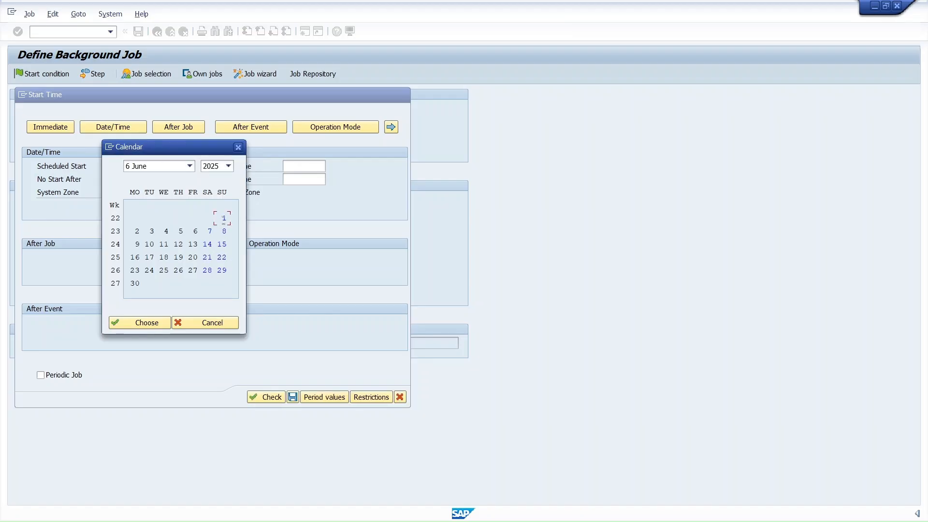
{"action": "double_click", "coordinate": [224, 218]}
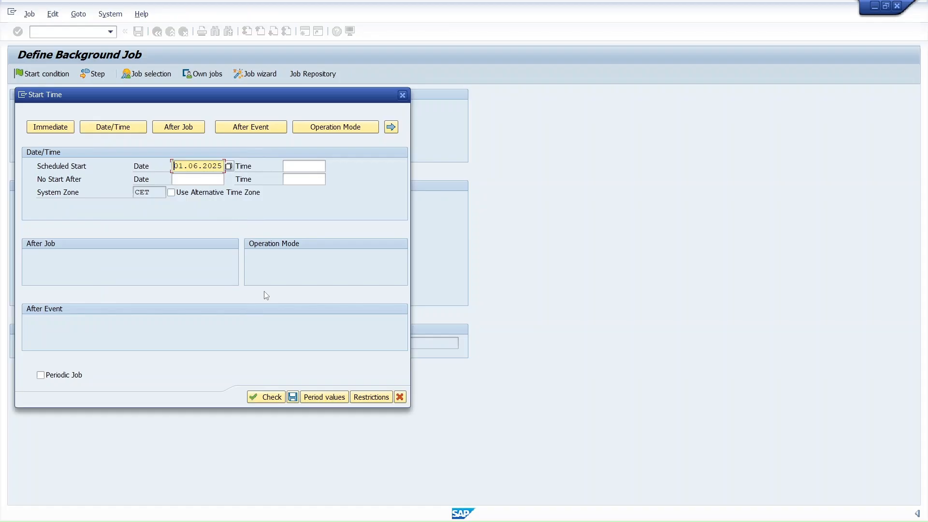
Try the daily and hourly period values for the job and discard the period entry
{"action": "left_click", "coordinate": [324, 397]}
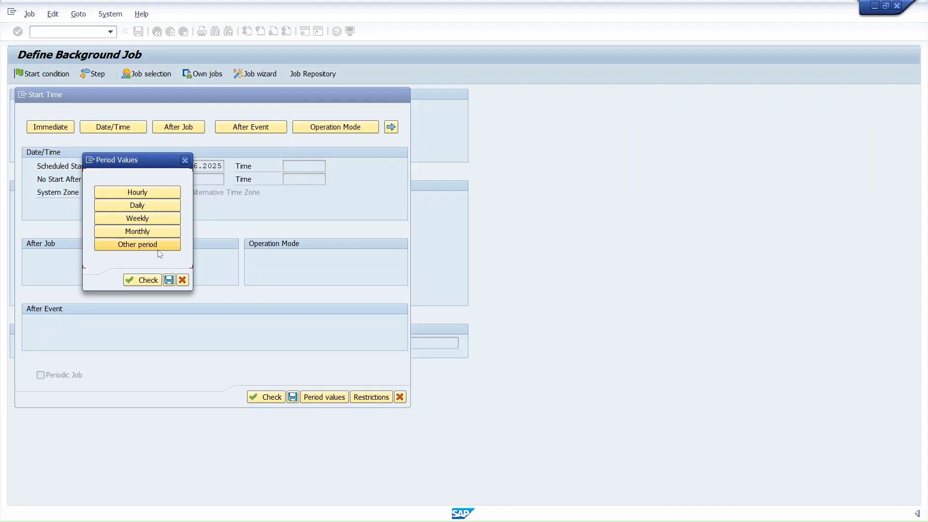
{"action": "left_click", "coordinate": [151, 209]}
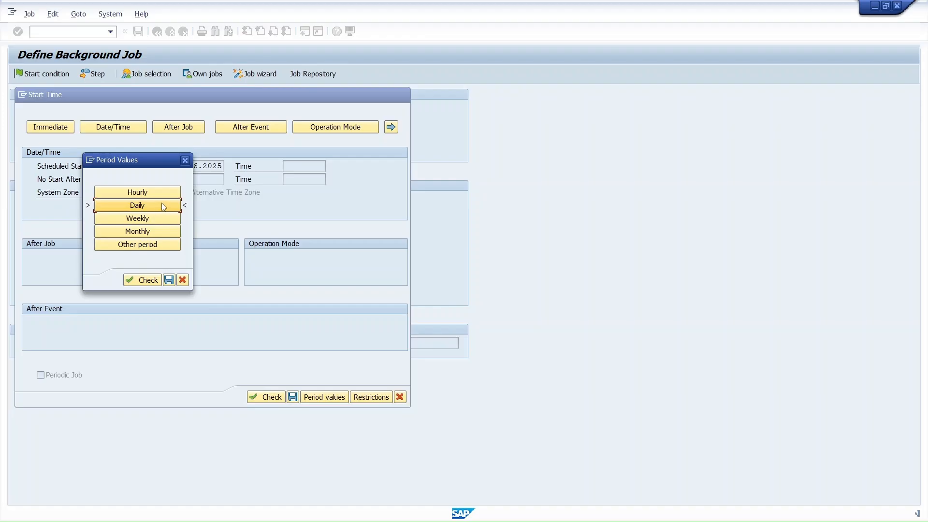
{"action": "left_click", "coordinate": [149, 193]}
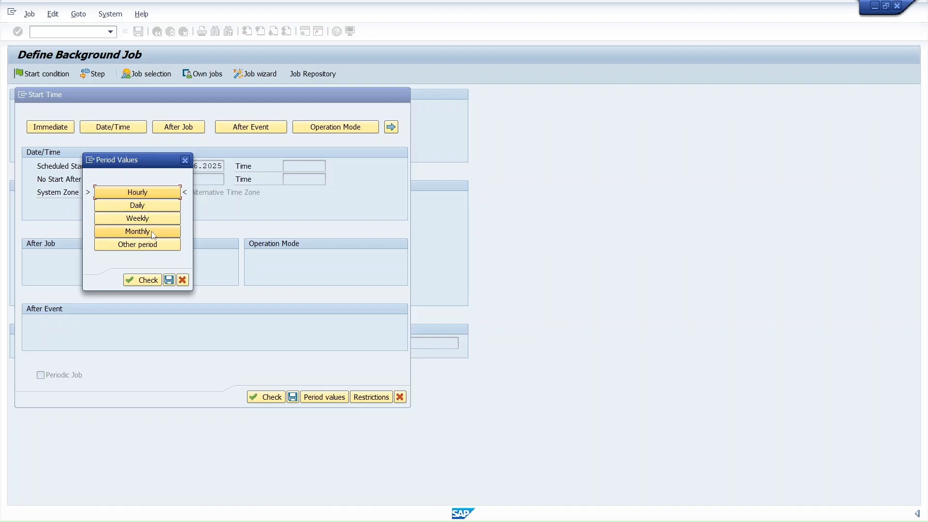
{"action": "left_click", "coordinate": [185, 161]}
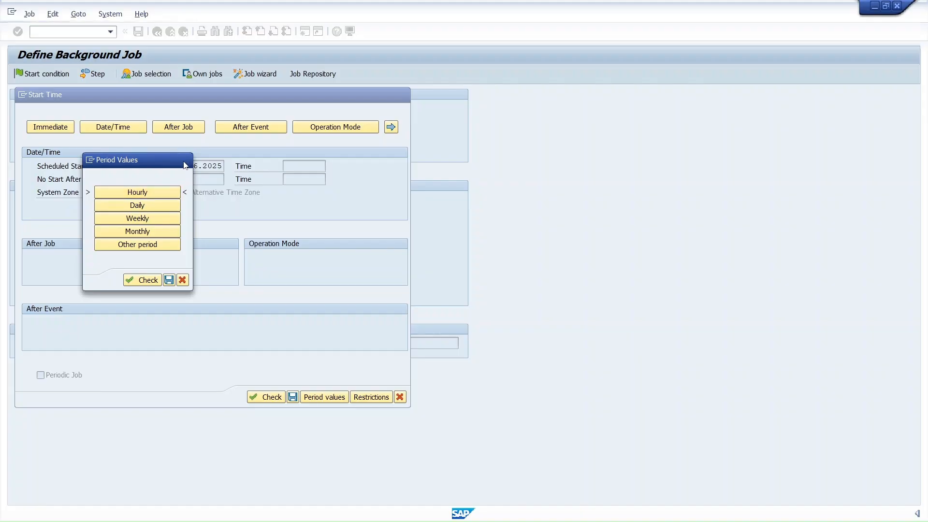
{"action": "left_click", "coordinate": [193, 218]}
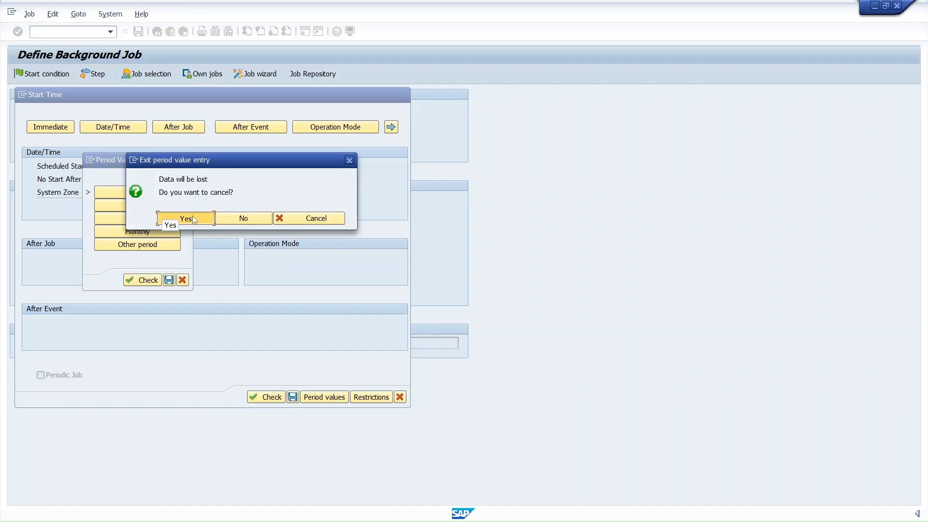
Set the job to start immediately and save the start condition
{"action": "left_click", "coordinate": [52, 127]}
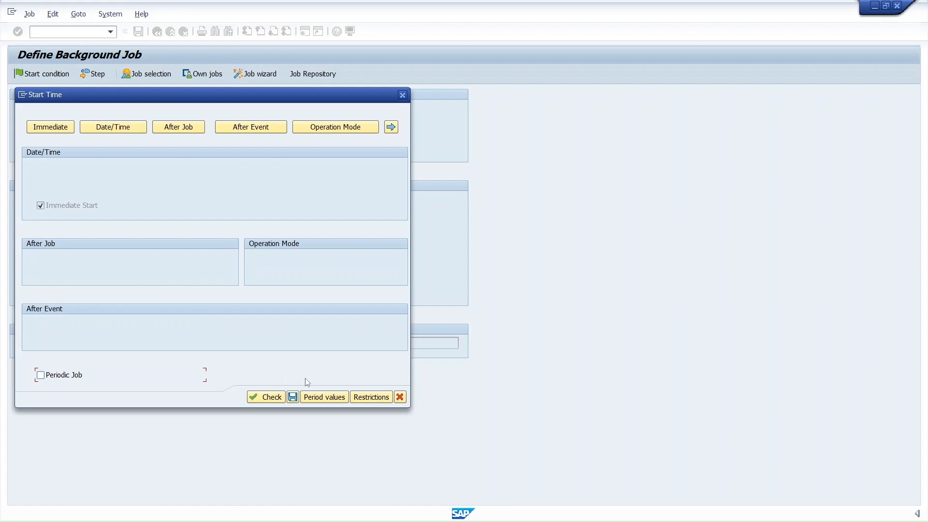
{"action": "left_click", "coordinate": [292, 398]}
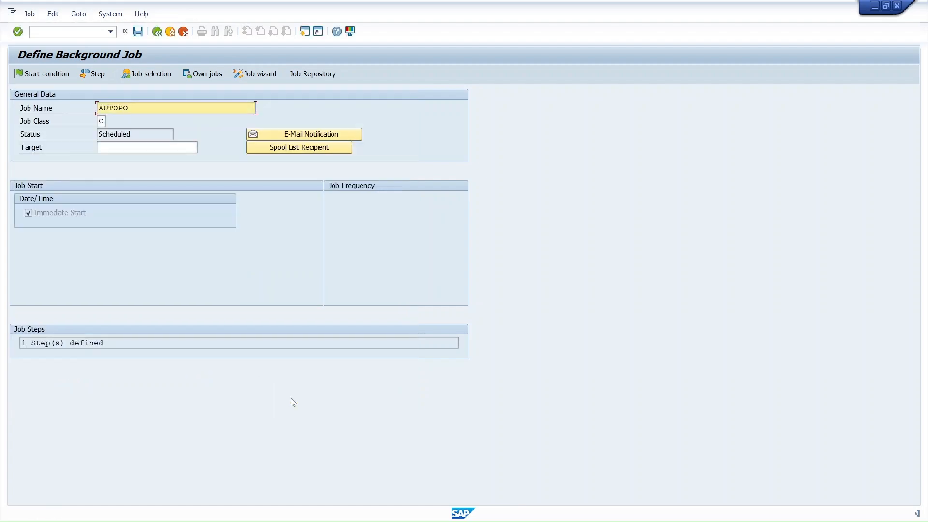
Save the AUTOPO background job, leave the job definition and open the purchase requisition display with transaction ME53N
{"action": "left_click", "coordinate": [138, 32]}
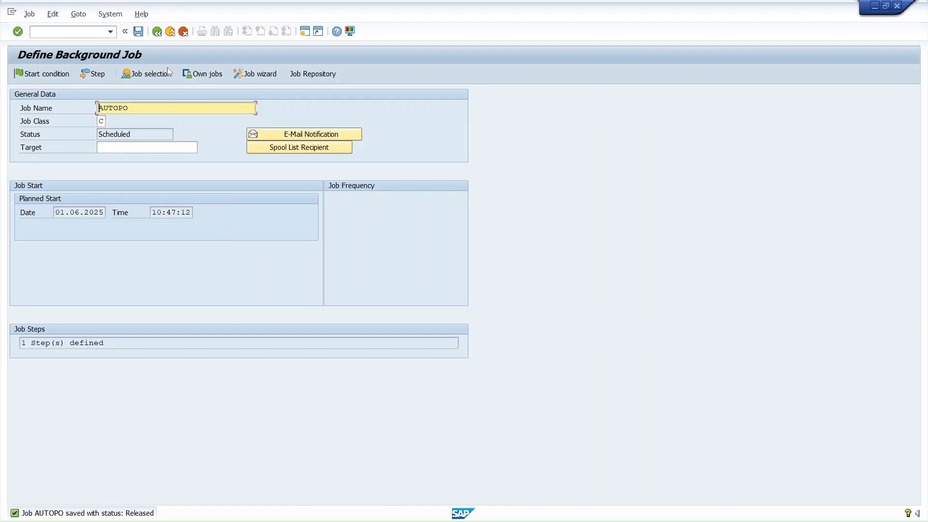
{"action": "left_click", "coordinate": [170, 32]}
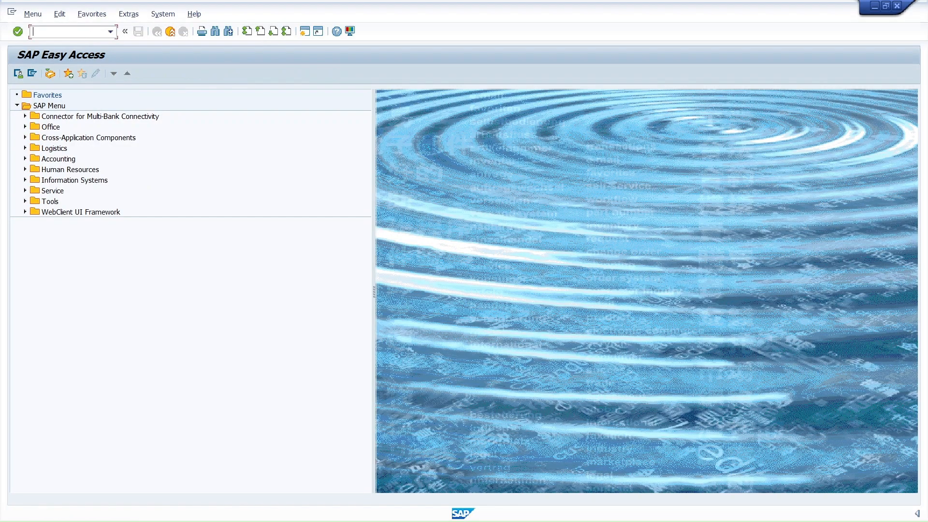
{"action": "type", "text": "me53n"}
{"action": "key", "text": "Return"}
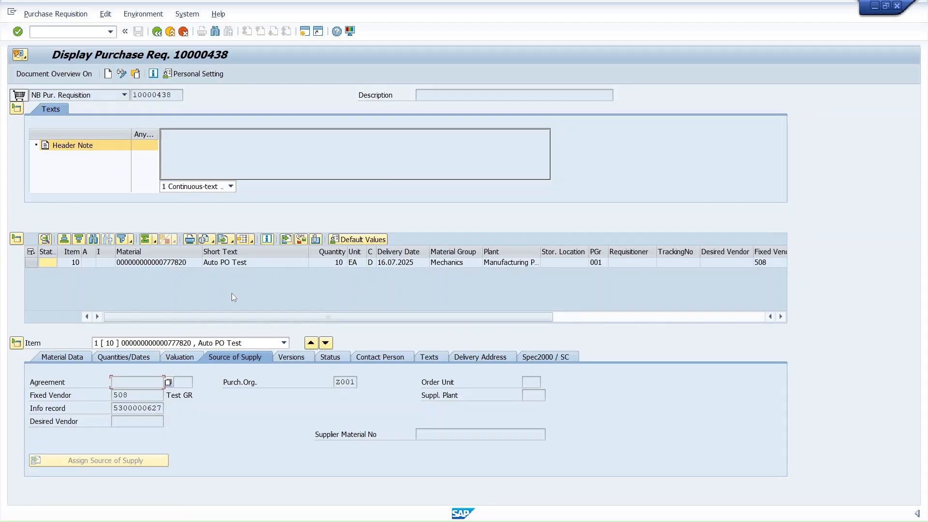
Check the requisition item's processing status, the purchase order assigned to it and its material
{"action": "left_click", "coordinate": [329, 357]}
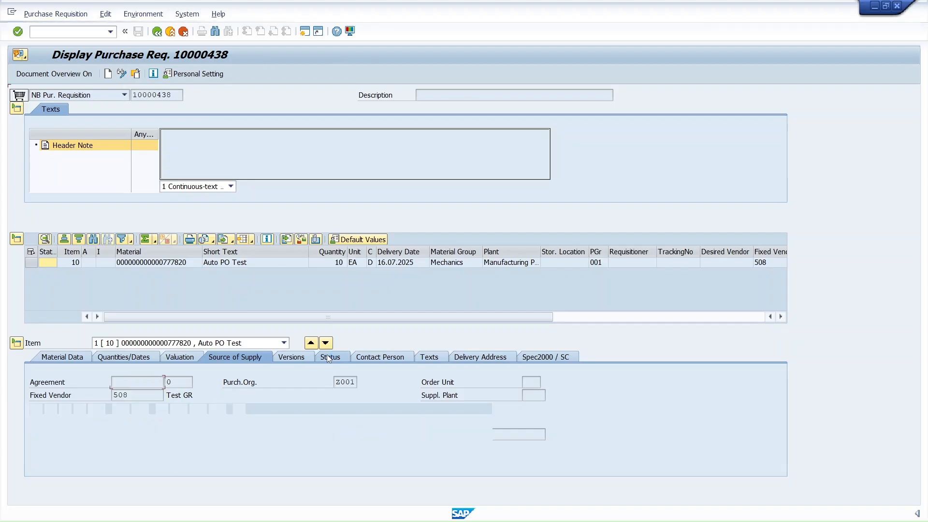
{"action": "left_click", "coordinate": [105, 433]}
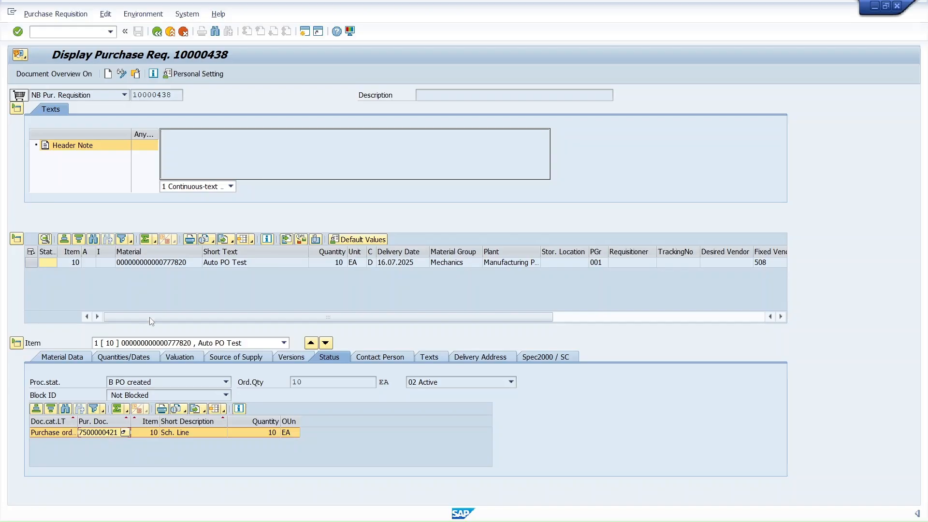
{"action": "left_click", "coordinate": [171, 264]}
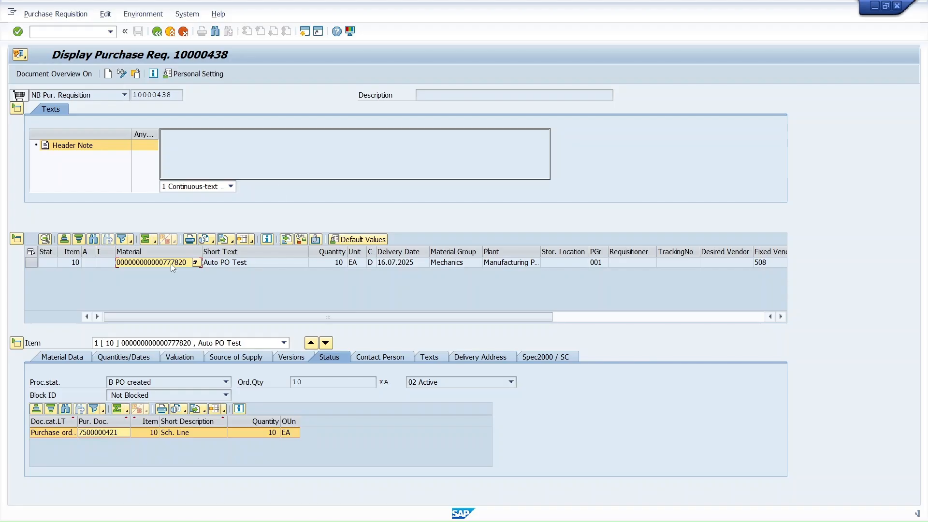
Open transaction SM37 in a new session and run the job selection for all job names on 01.06.2025
{"action": "left_click", "coordinate": [305, 32]}
{"action": "type", "text": "s"}
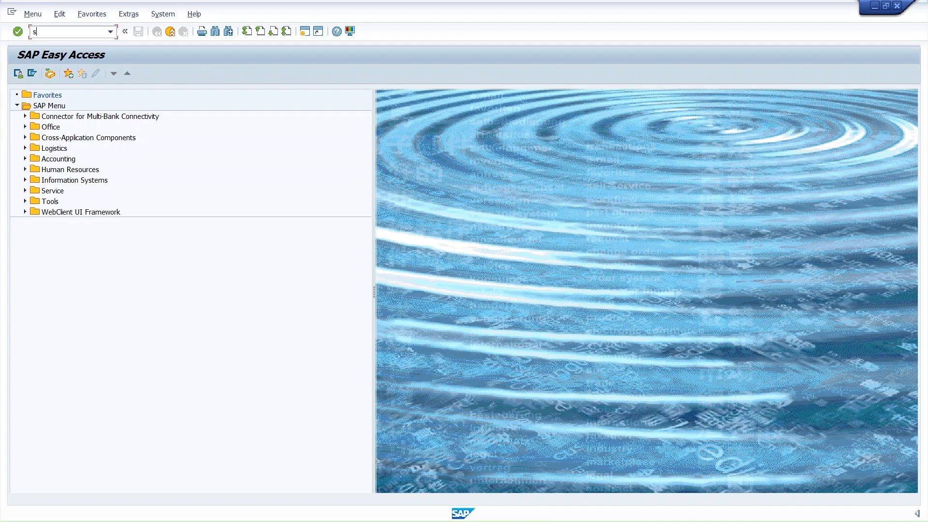
{"action": "type", "text": "m37"}
{"action": "key", "text": "Return"}
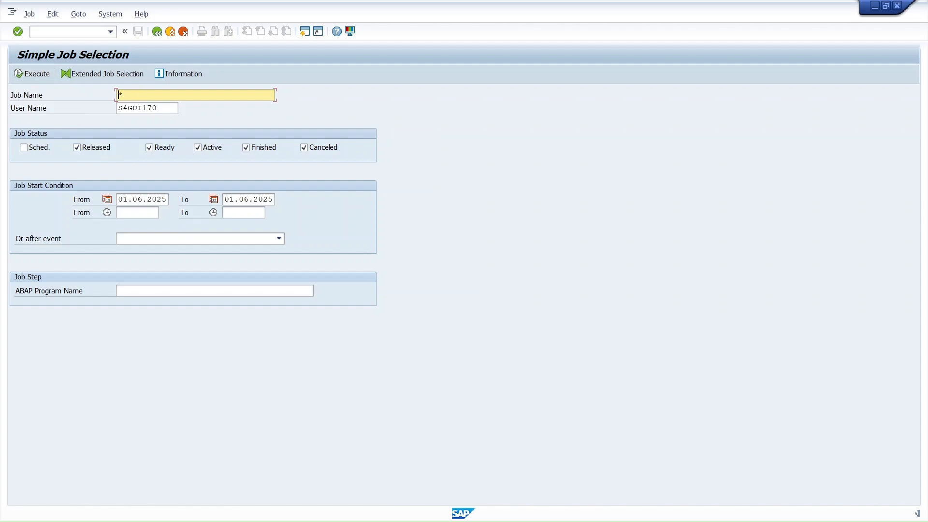
{"action": "key", "text": "F8"}
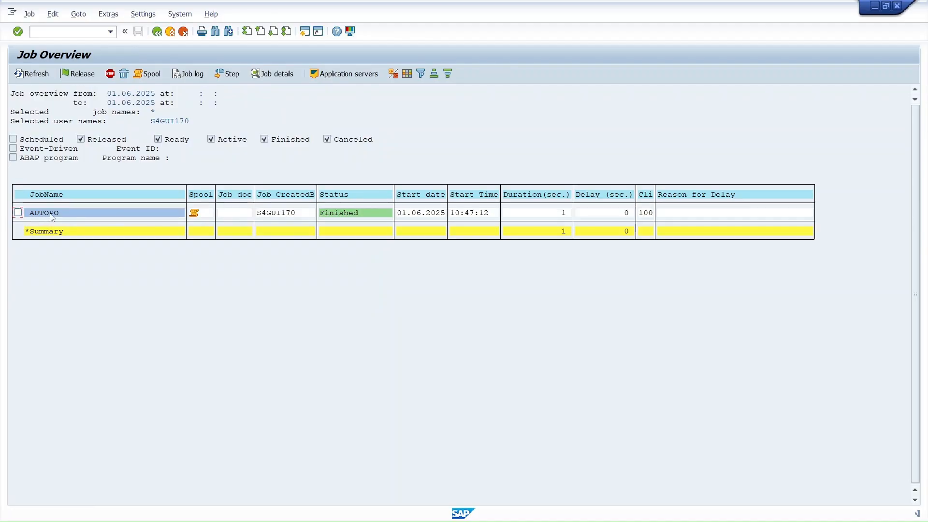
Display the spool output of the AUTOPO job, check its purchase order message and return to SAP Easy Access
{"action": "left_click", "coordinate": [194, 214]}
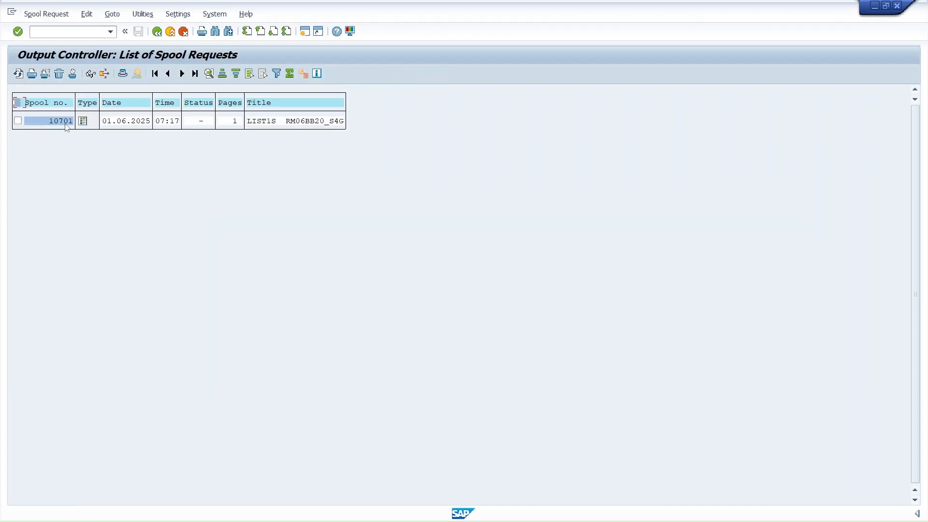
{"action": "left_click", "coordinate": [83, 121]}
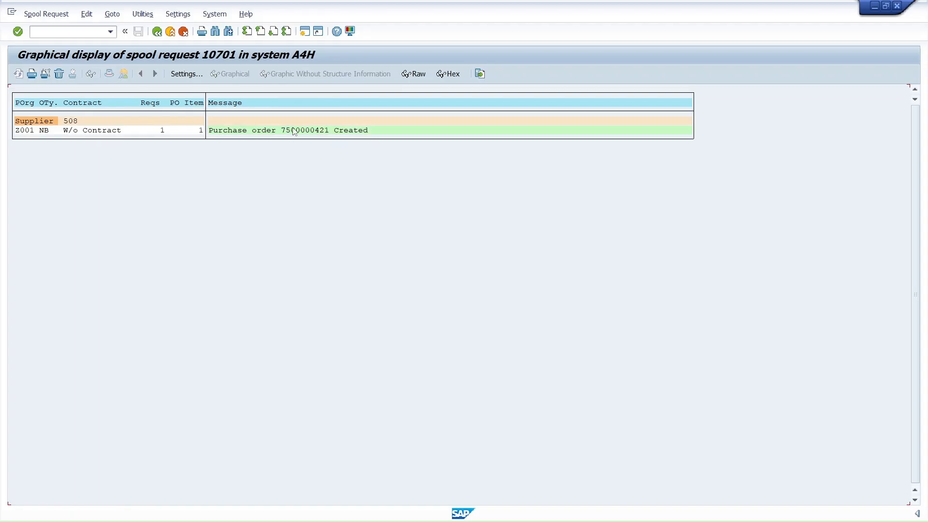
{"action": "left_click", "coordinate": [298, 131]}
{"action": "left_click", "coordinate": [171, 32]}
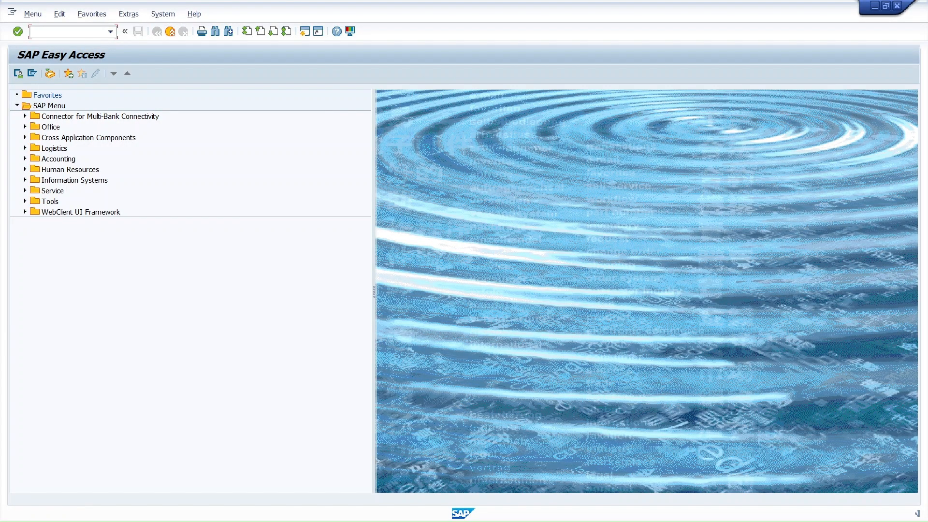
Start a new background job definition with transaction SM36 and name the job AUTOPO_DAILY
{"action": "type", "text": "sm36"}
{"action": "key", "text": "Return"}
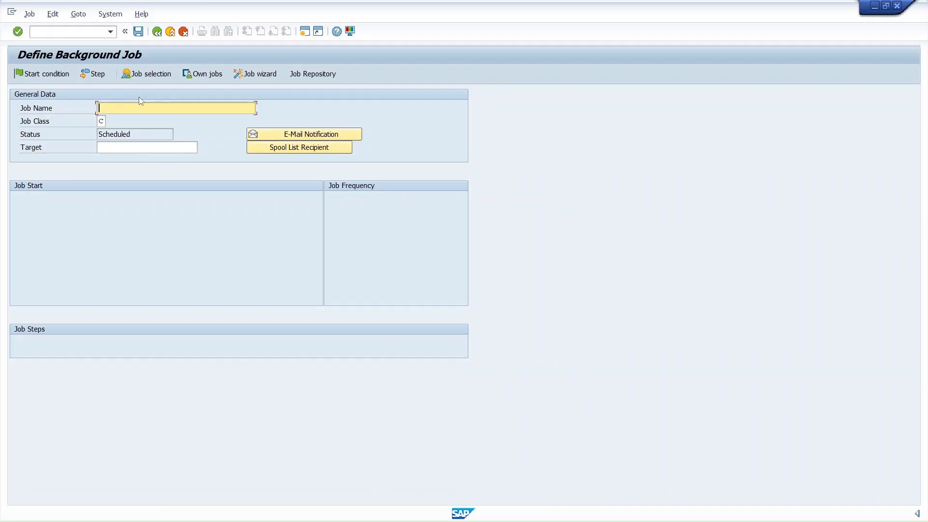
{"action": "type", "text": "Auto"}
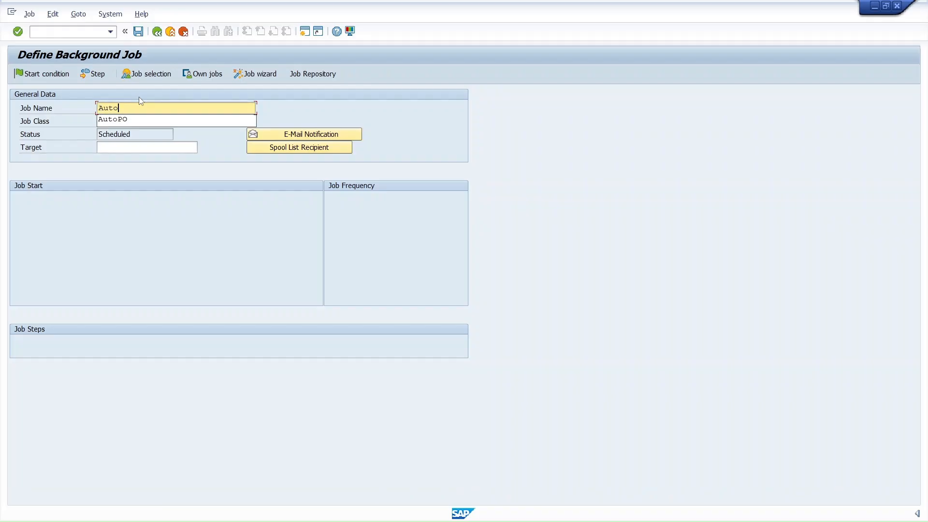
{"action": "type", "text": "OO"}
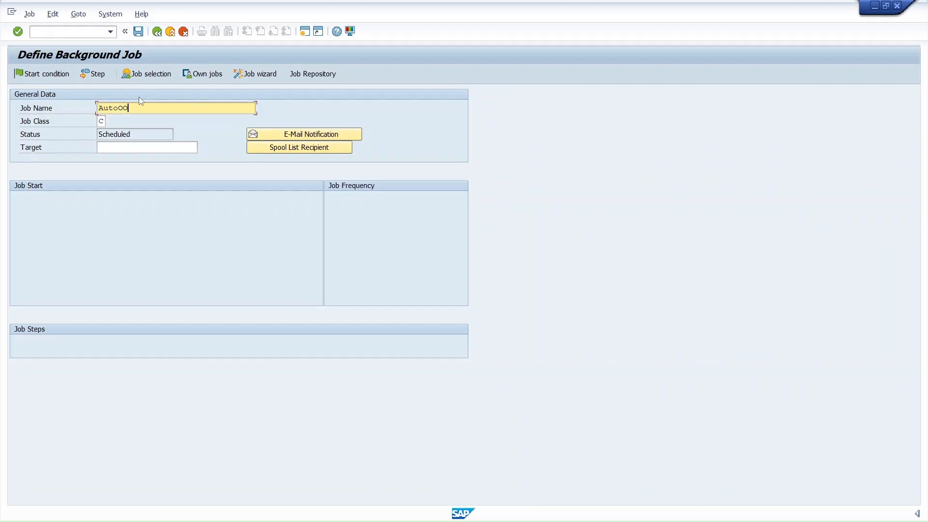
{"action": "key", "text": "BackSpace"}
{"action": "key", "text": "BackSpace"}
{"action": "type", "text": "PO"}
Add a job step for ABAP program RM06BB20 with variant AUTOPO, check and save it, and return to the job definition
{"action": "left_click", "coordinate": [93, 75]}
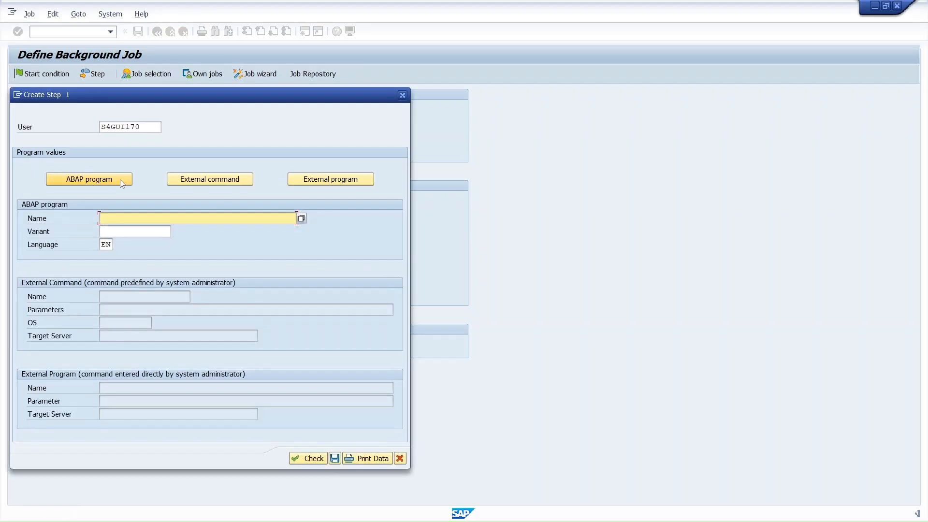
{"action": "key", "text": "BackSpace"}
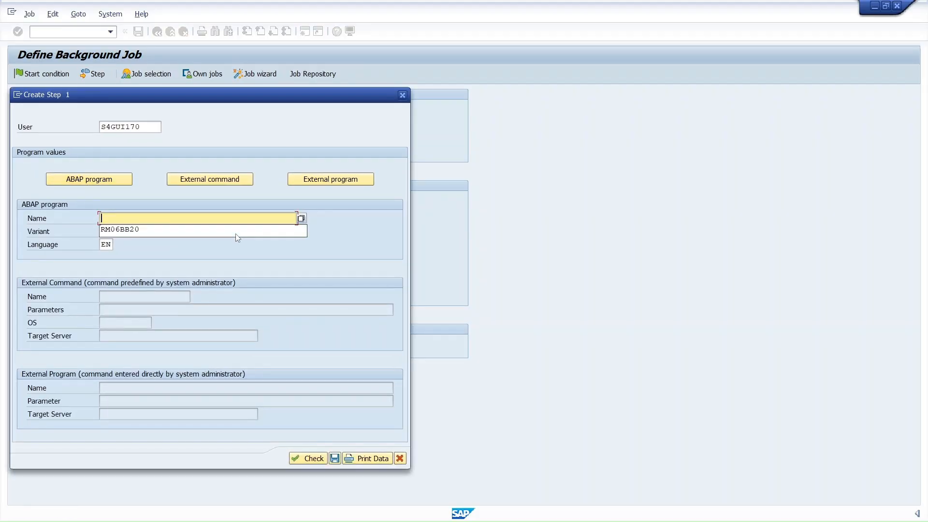
{"action": "left_click", "coordinate": [208, 231]}
{"action": "left_click", "coordinate": [135, 231]}
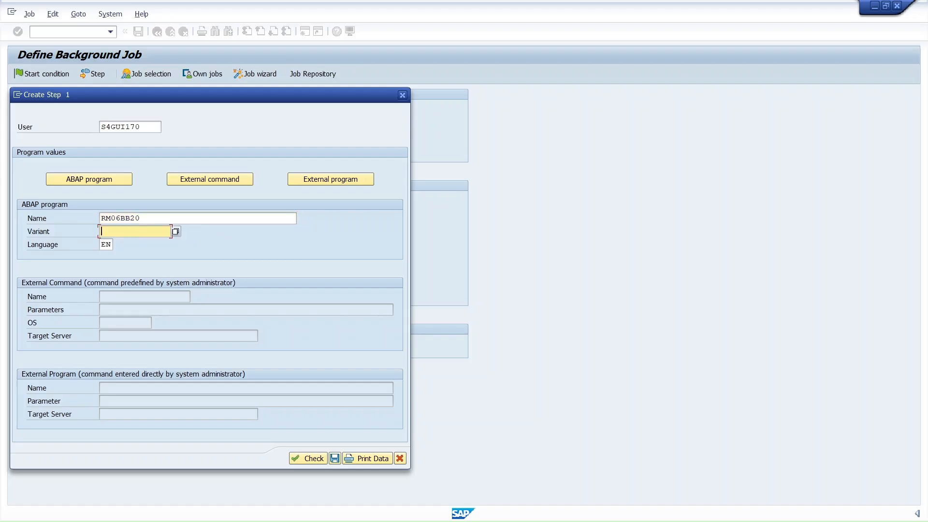
{"action": "key", "text": "BackSpace"}
{"action": "left_click", "coordinate": [137, 244]}
{"action": "left_click", "coordinate": [313, 460]}
{"action": "left_click", "coordinate": [335, 459]}
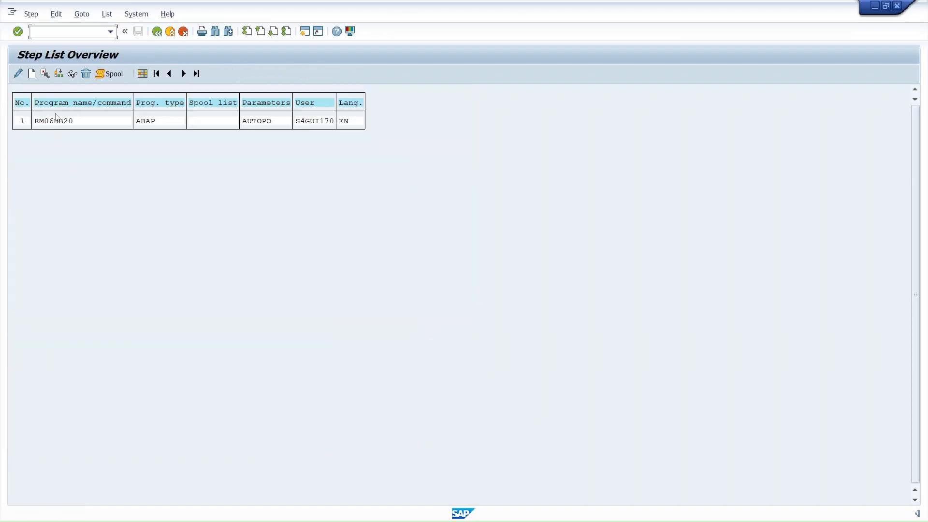
{"action": "left_click", "coordinate": [157, 31]}
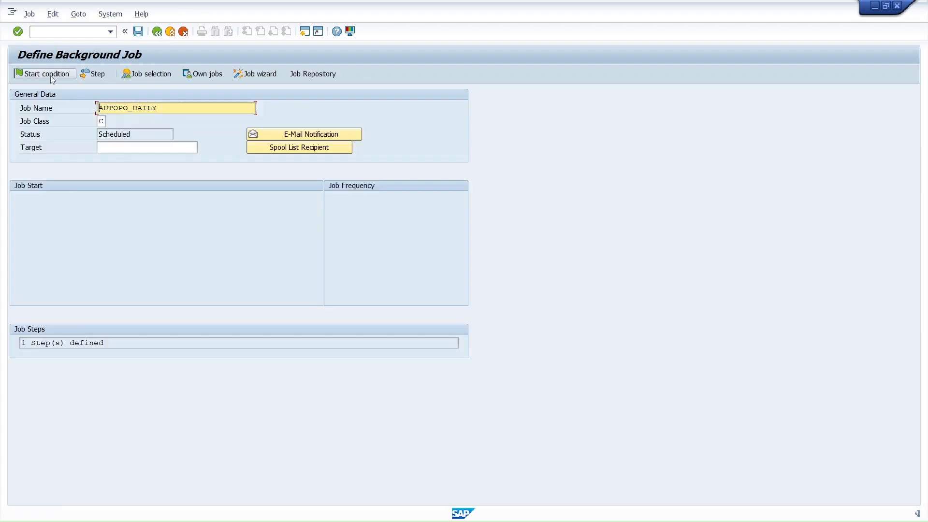
Open the job's start condition and set the scheduled start date to 01.06.2025
{"action": "left_click", "coordinate": [52, 78]}
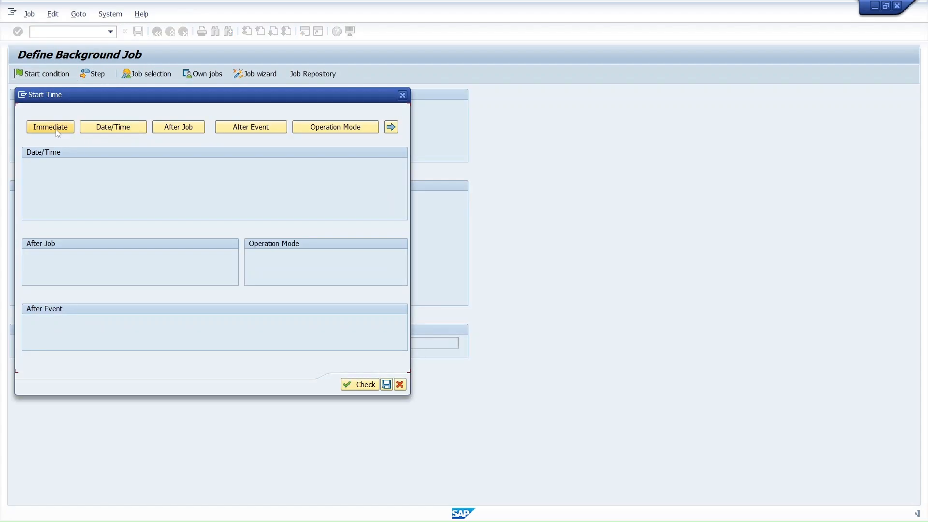
{"action": "left_click", "coordinate": [123, 130]}
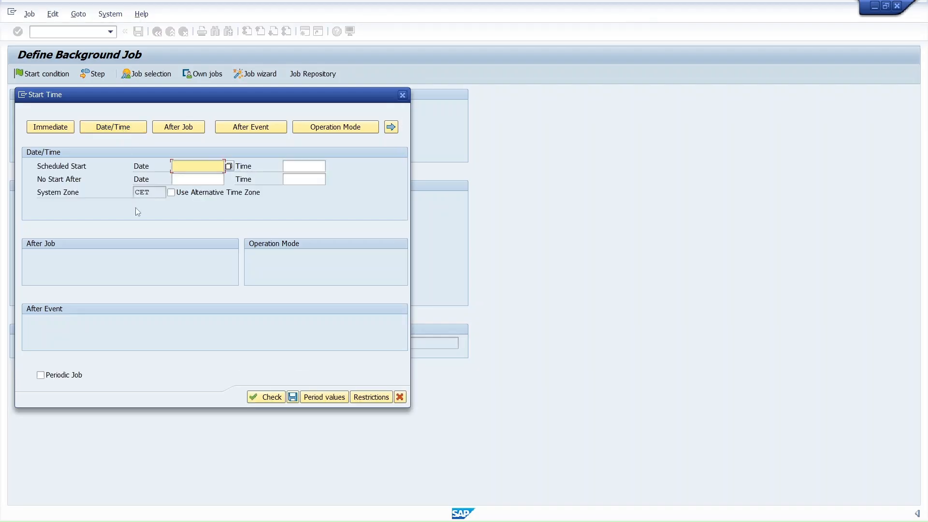
{"action": "left_click", "coordinate": [229, 166]}
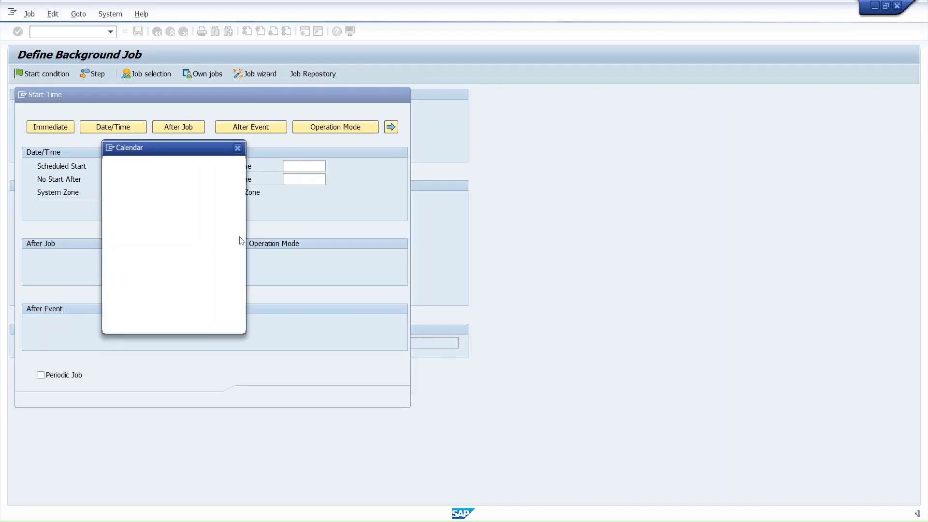
{"action": "double_click", "coordinate": [224, 218]}
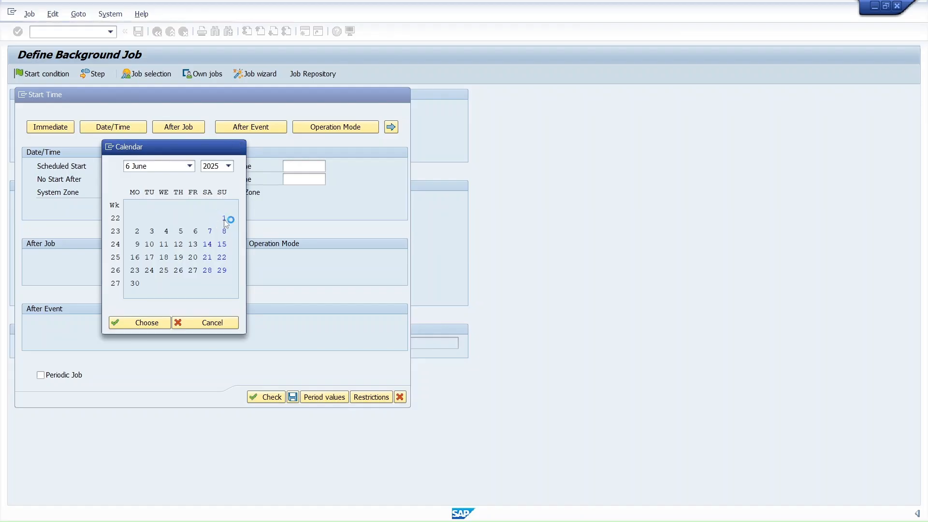
Set the job's period to daily, check and save the period, and try to save the start condition
{"action": "left_click", "coordinate": [333, 397]}
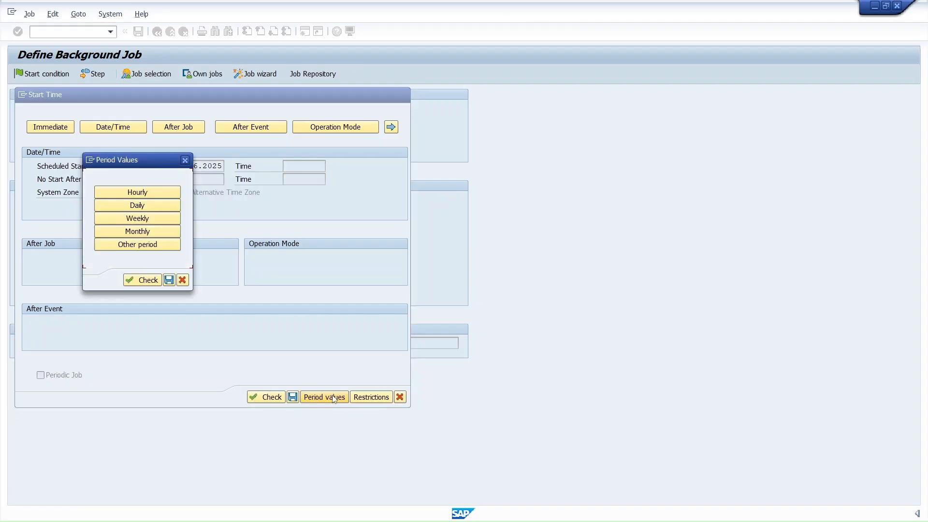
{"action": "left_click", "coordinate": [141, 206]}
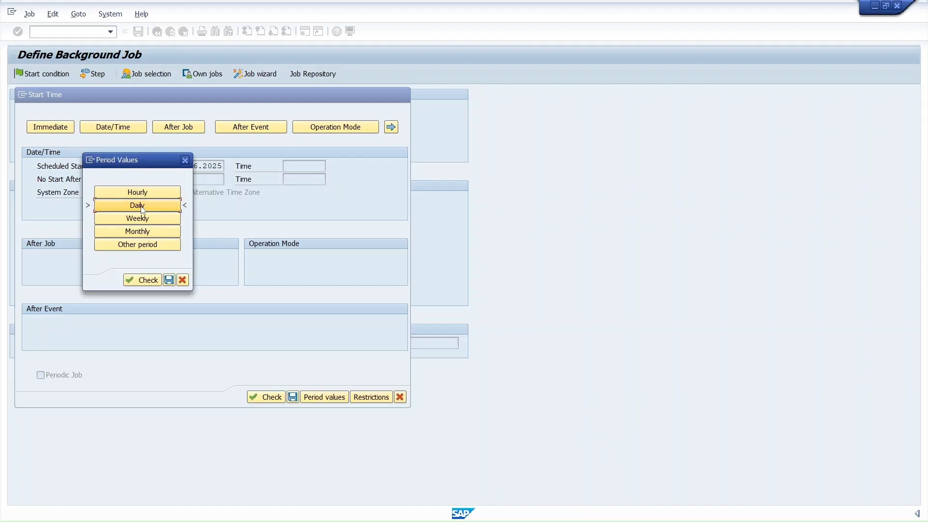
{"action": "left_click", "coordinate": [147, 281]}
{"action": "left_click", "coordinate": [169, 280]}
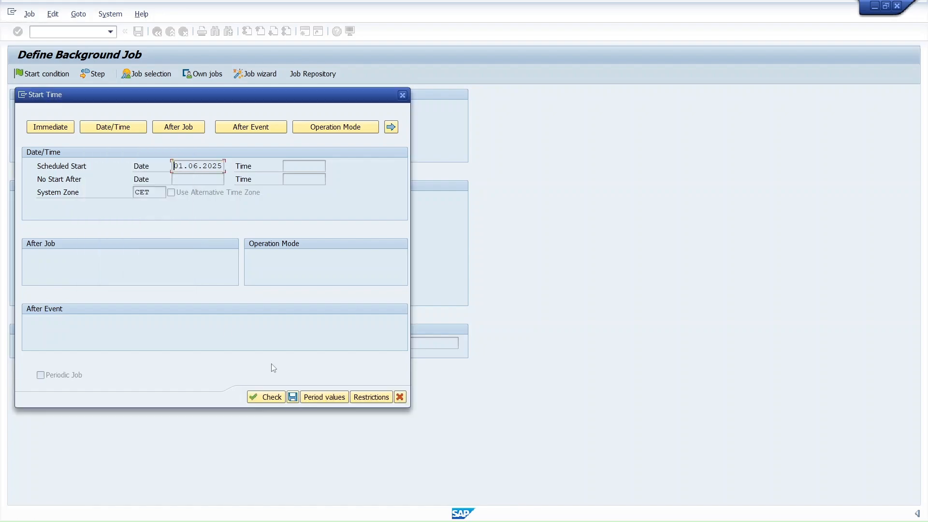
{"action": "left_click", "coordinate": [293, 397]}
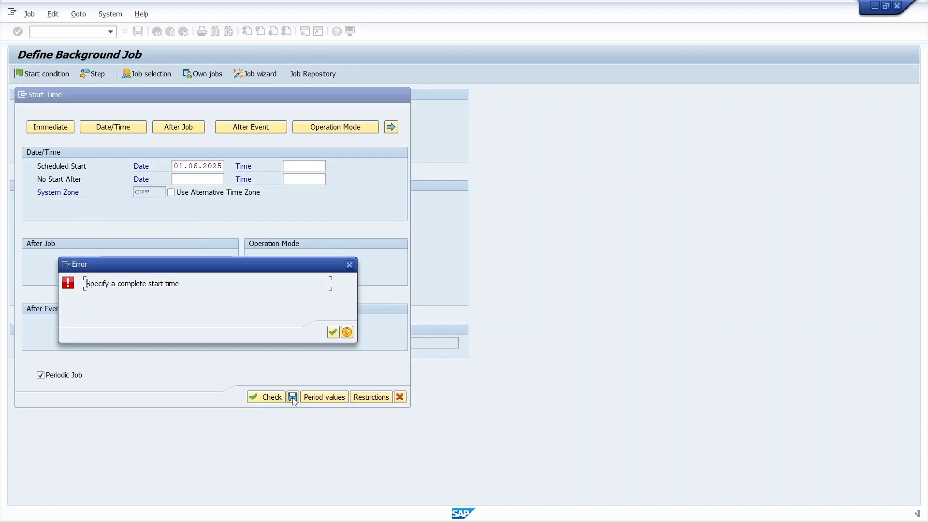
{"action": "left_click", "coordinate": [333, 332]}
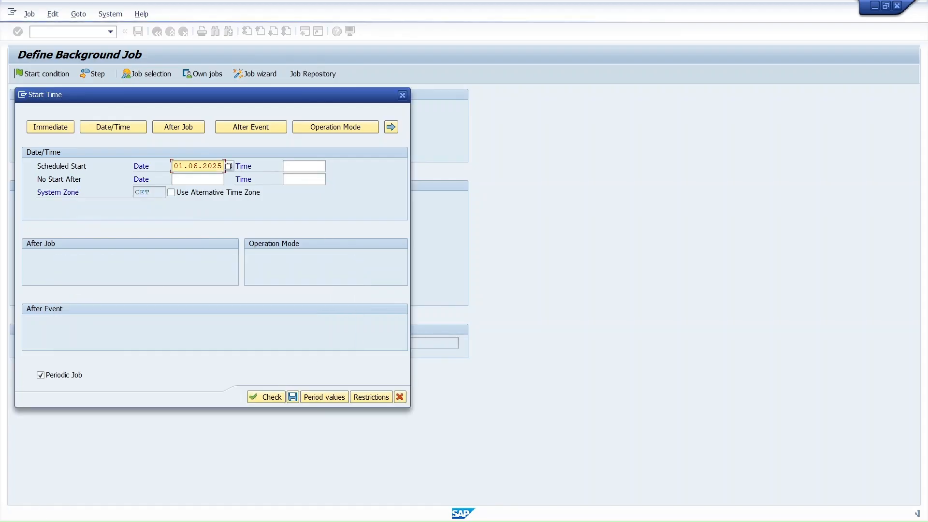
Open the time selection for the job's scheduled start and set hour 10 and minute 00
{"action": "left_click", "coordinate": [305, 166]}
{"action": "left_click", "coordinate": [333, 165]}
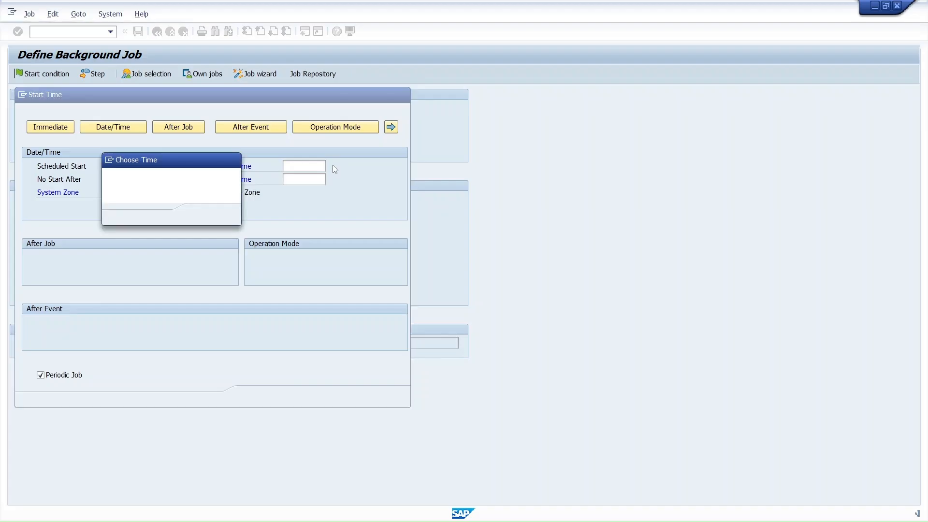
{"action": "left_click", "coordinate": [123, 191]}
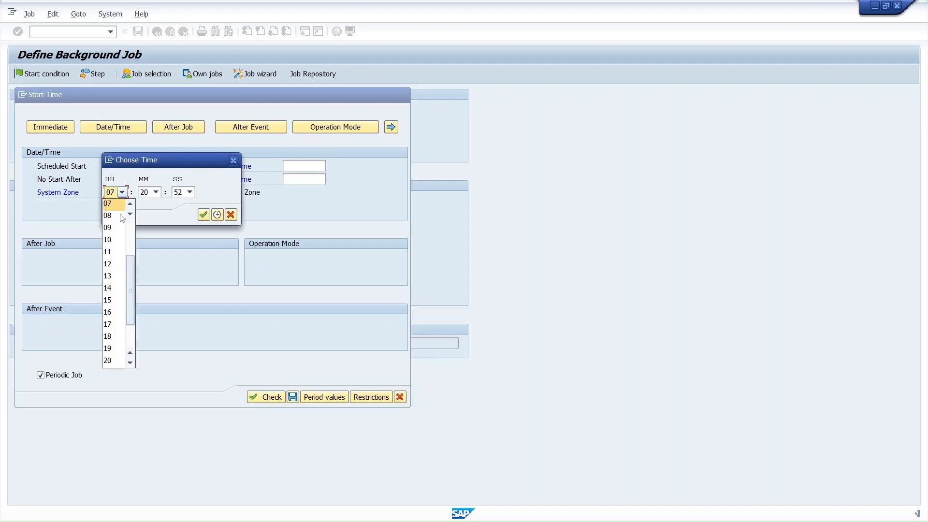
{"action": "left_click", "coordinate": [111, 239]}
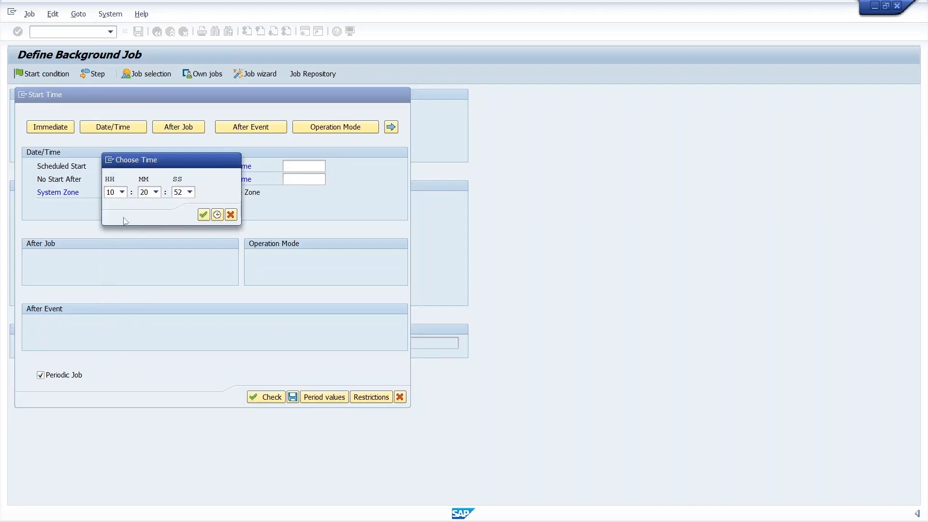
{"action": "left_click", "coordinate": [155, 192]}
{"action": "scroll", "coordinate": [156, 222], "scroll_direction": "up", "scroll_amount": 7}
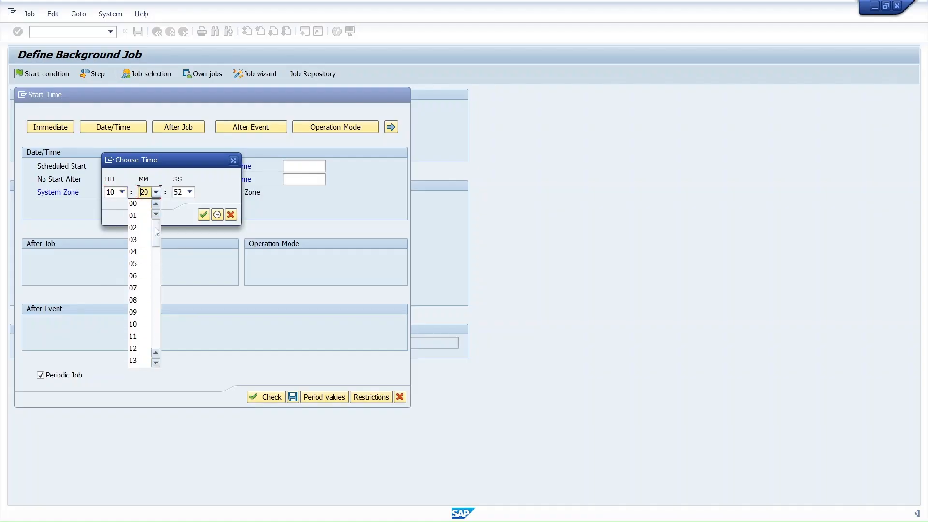
{"action": "left_click", "coordinate": [138, 204]}
Set the seconds of the scheduled start time to 00 and accept the time 10:00:00
{"action": "left_click", "coordinate": [189, 193]}
{"action": "left_click", "coordinate": [182, 241]}
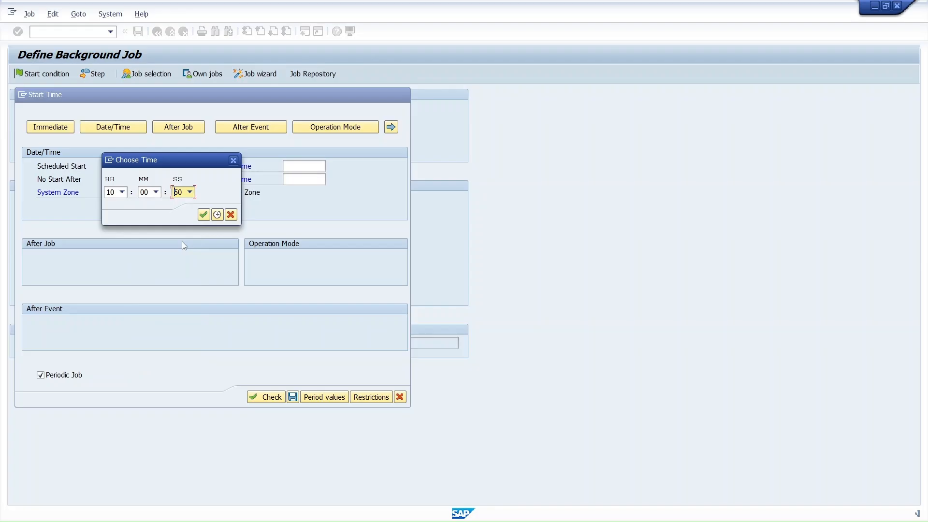
{"action": "left_click", "coordinate": [190, 192]}
{"action": "left_click", "coordinate": [176, 229]}
{"action": "left_click", "coordinate": [190, 192]}
{"action": "left_click", "coordinate": [184, 219]}
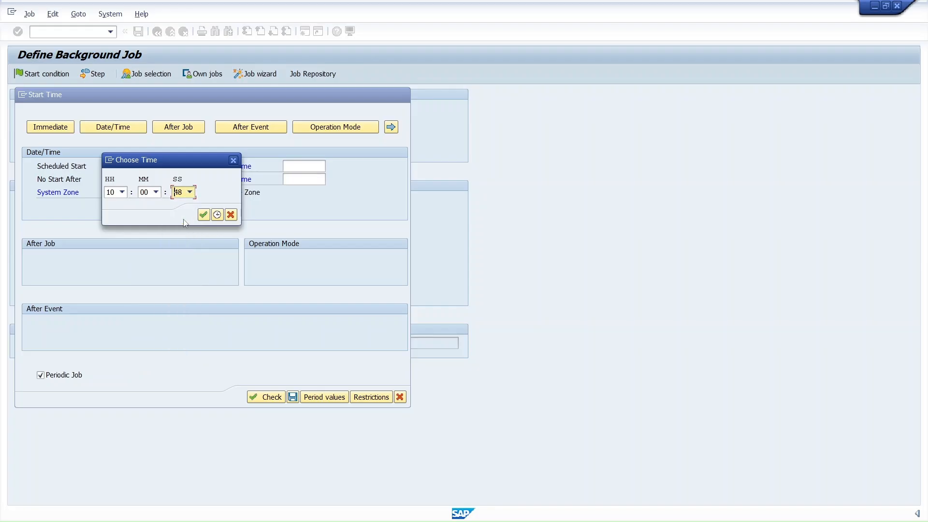
{"action": "left_click", "coordinate": [190, 193]}
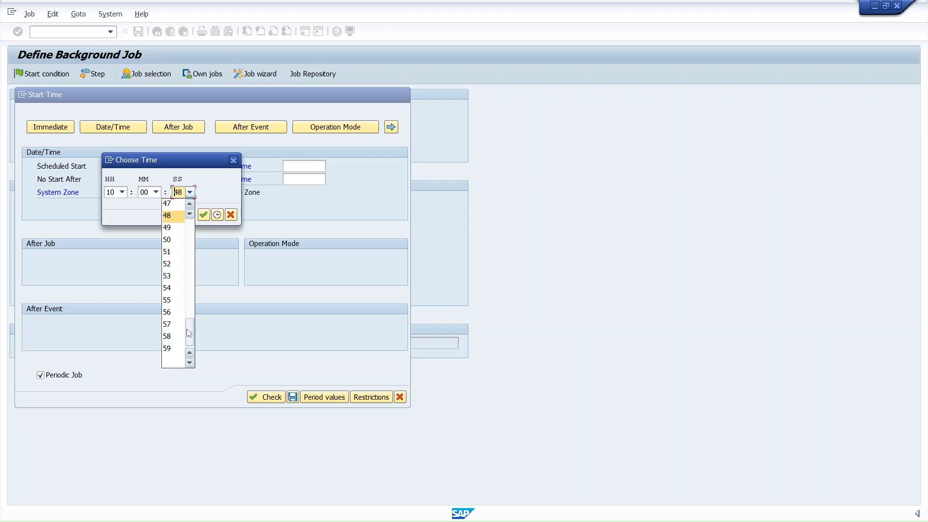
{"action": "left_click_drag", "start_coordinate": [190, 332], "coordinate": [187, 229]}
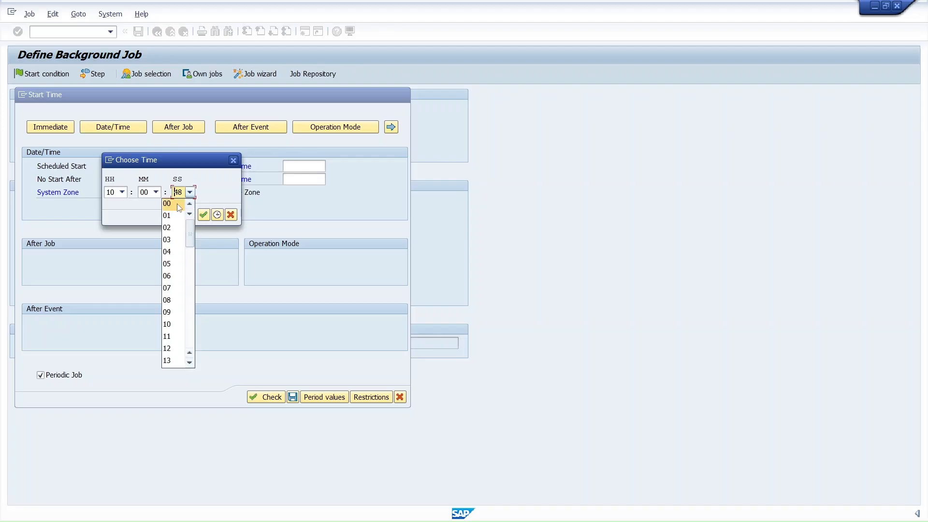
{"action": "left_click", "coordinate": [177, 204]}
{"action": "left_click", "coordinate": [203, 215]}
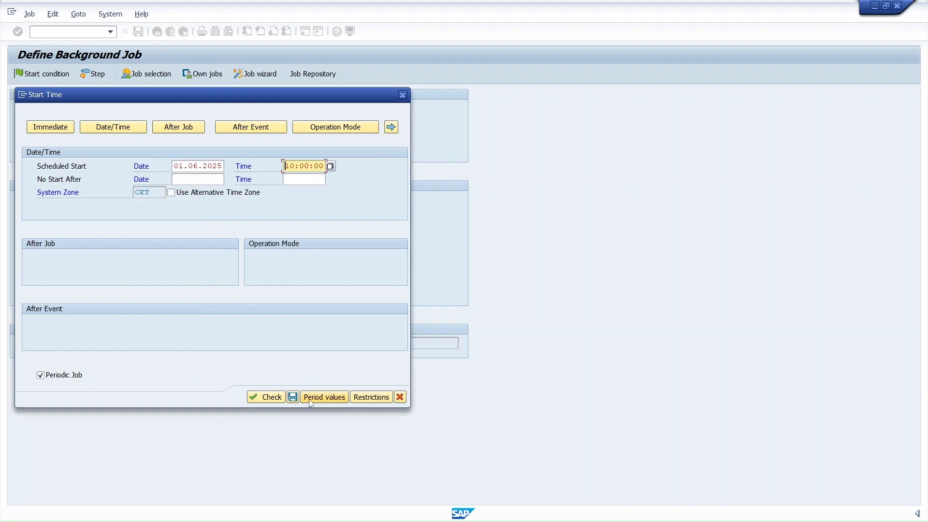
Recheck and save the daily period values, and try to save the start condition again
{"action": "left_click", "coordinate": [323, 397]}
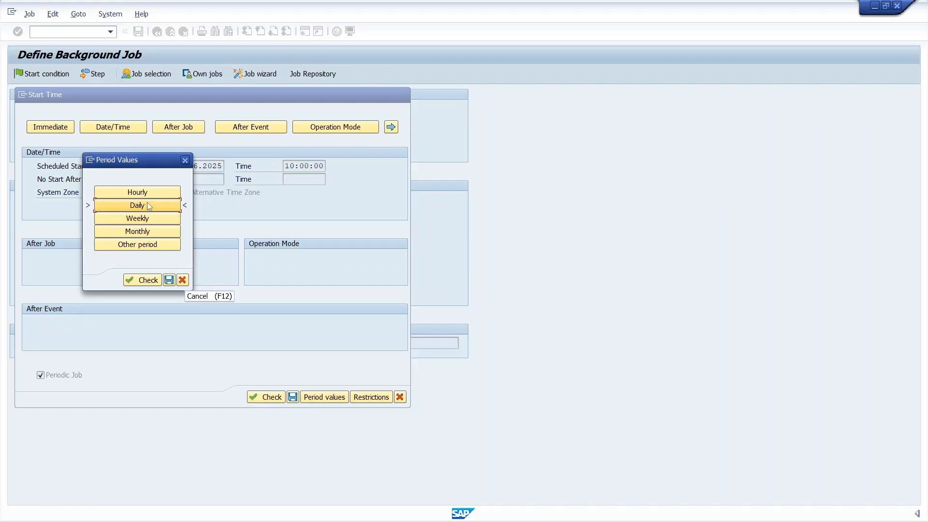
{"action": "left_click", "coordinate": [156, 282]}
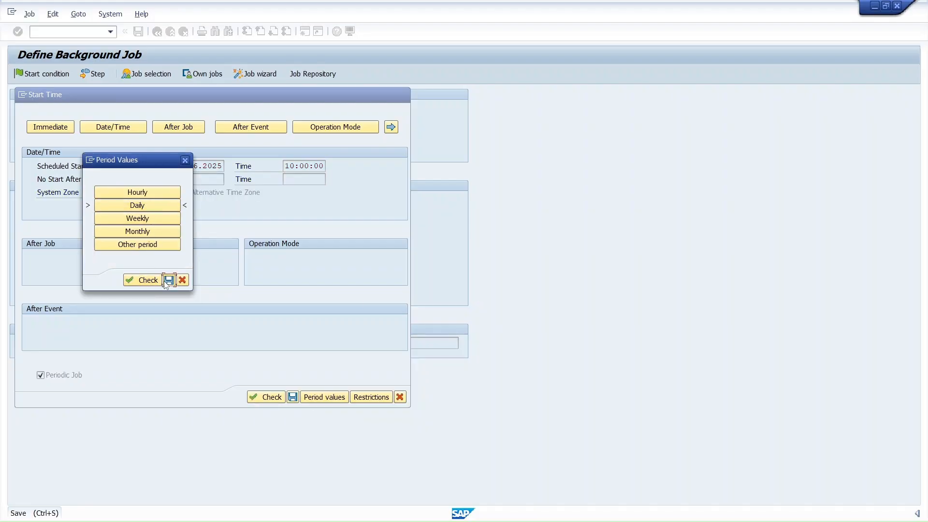
{"action": "left_click", "coordinate": [169, 279]}
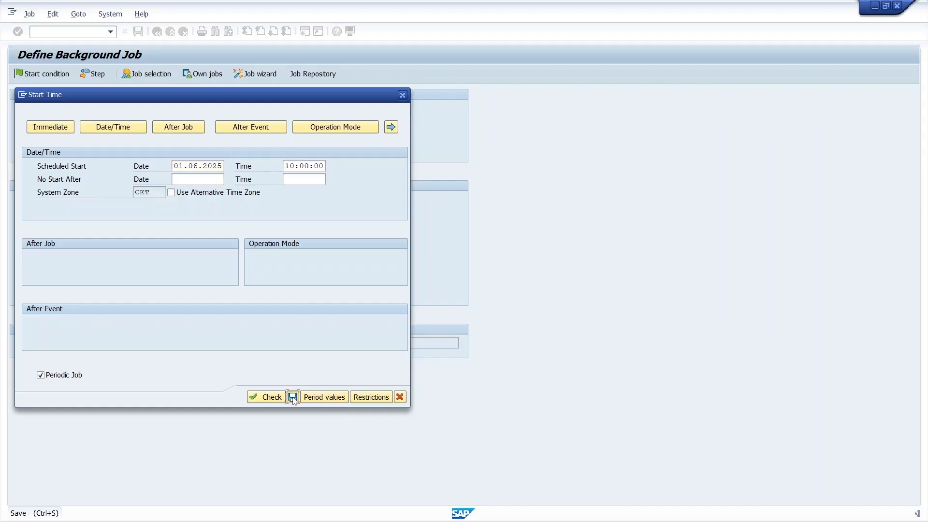
{"action": "left_click", "coordinate": [293, 398]}
{"action": "key", "text": "Return"}
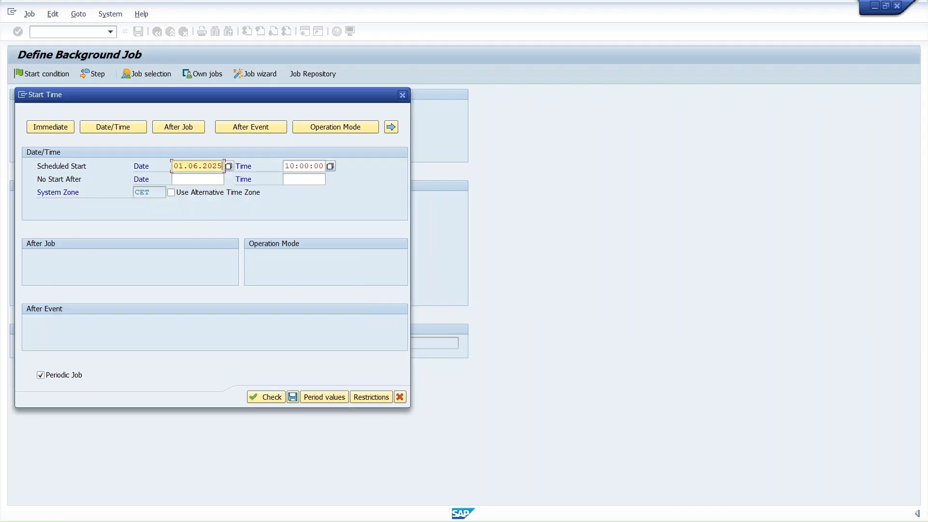
Change the job's scheduled start date to 02.06.2025 and save the start condition
{"action": "left_click", "coordinate": [228, 166]}
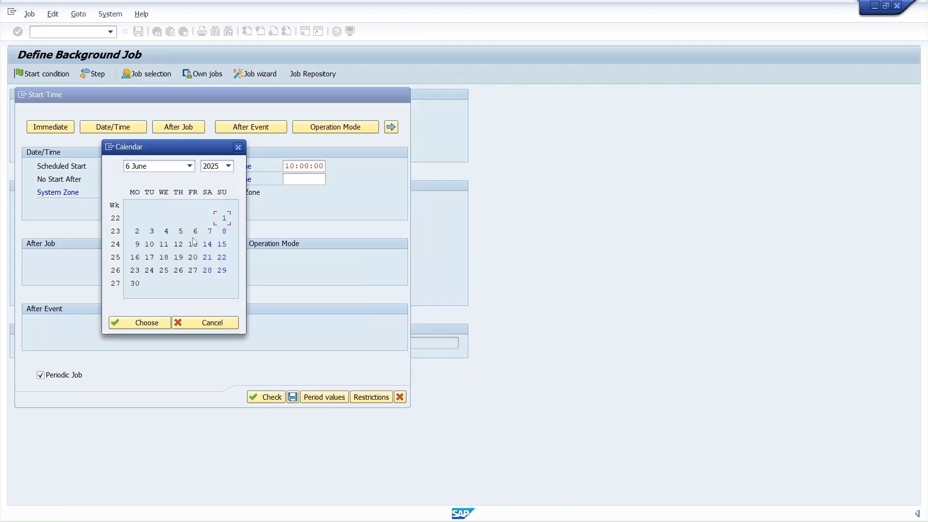
{"action": "double_click", "coordinate": [138, 231]}
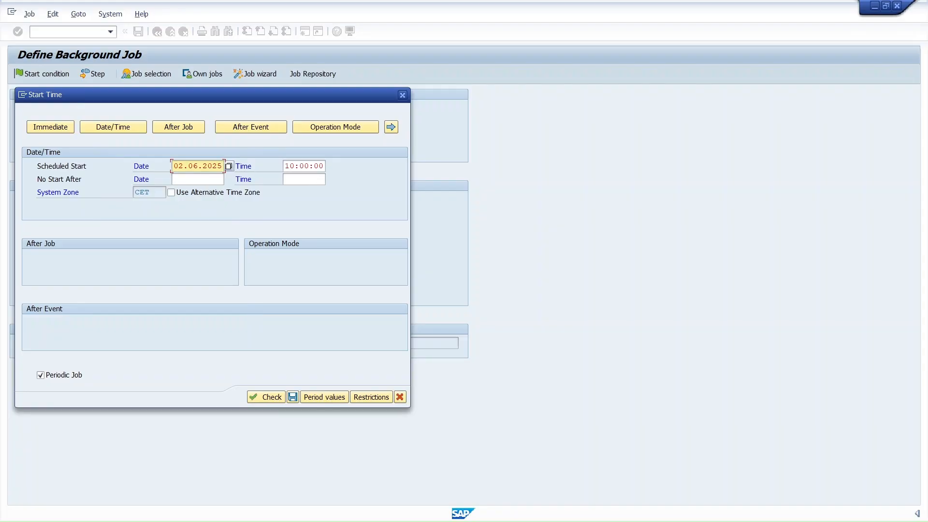
{"action": "left_click", "coordinate": [293, 397]}
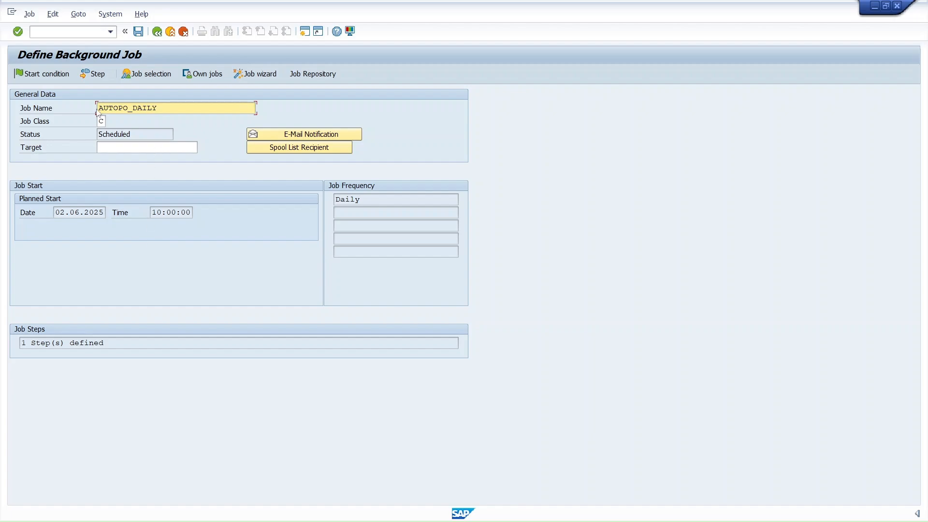
Review the planned start, job frequency and step list of AUTOPO_DAILY, and leave the job definition without saving it
{"action": "double_click", "coordinate": [103, 212]}
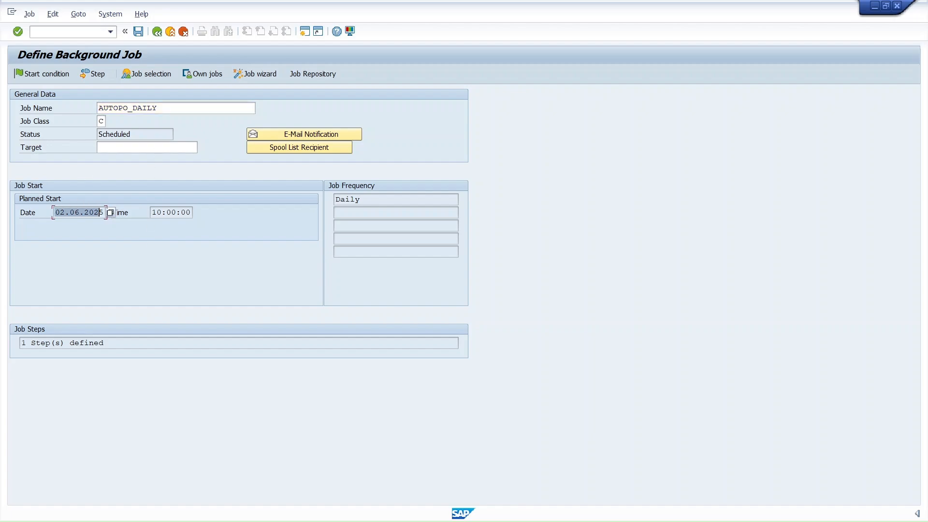
{"action": "double_click", "coordinate": [355, 200]}
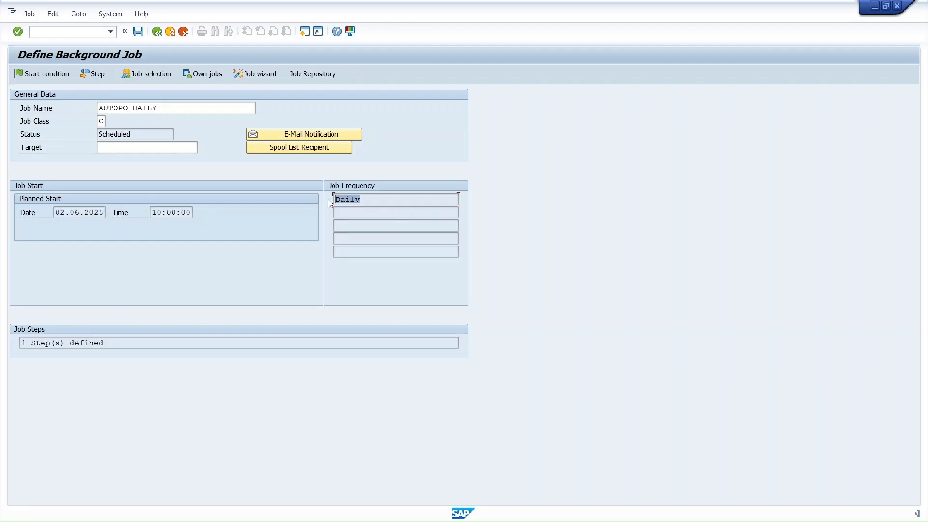
{"action": "left_click", "coordinate": [91, 76]}
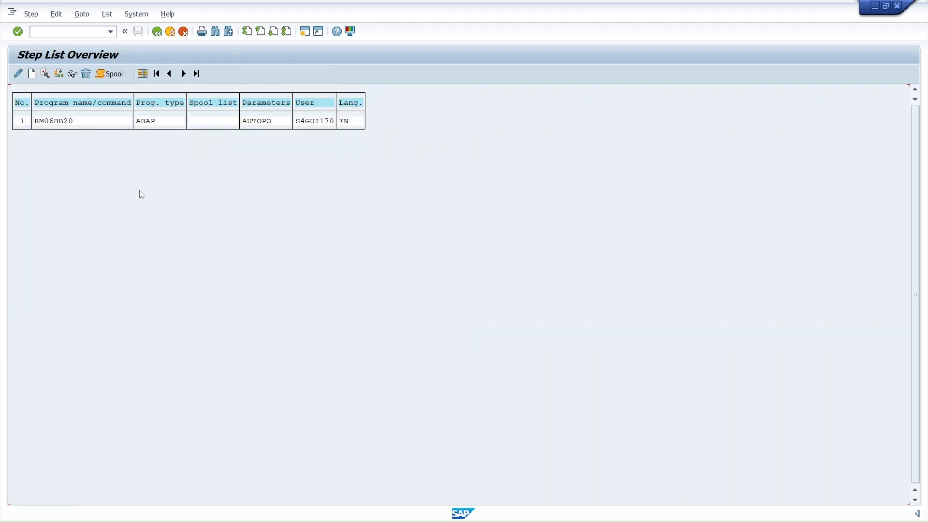
{"action": "left_click", "coordinate": [58, 121]}
{"action": "left_click", "coordinate": [171, 32]}
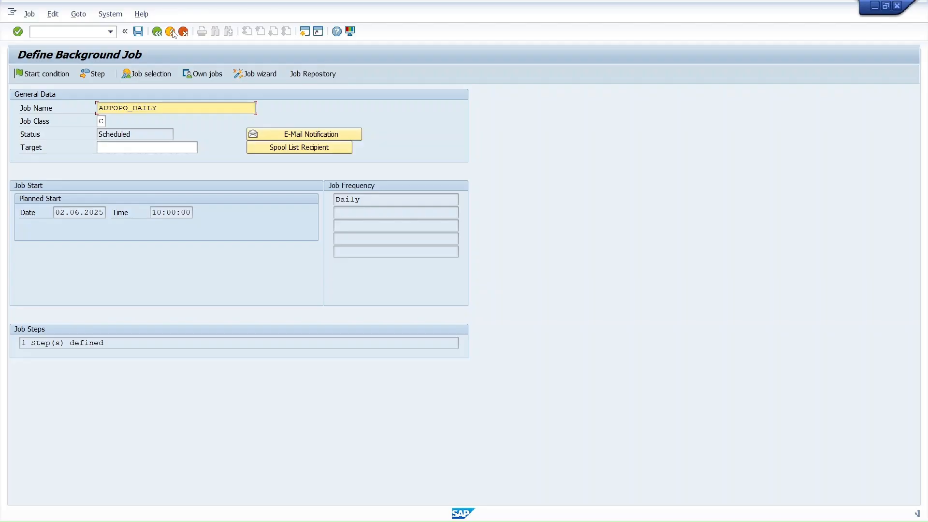
{"action": "left_click", "coordinate": [171, 32]}
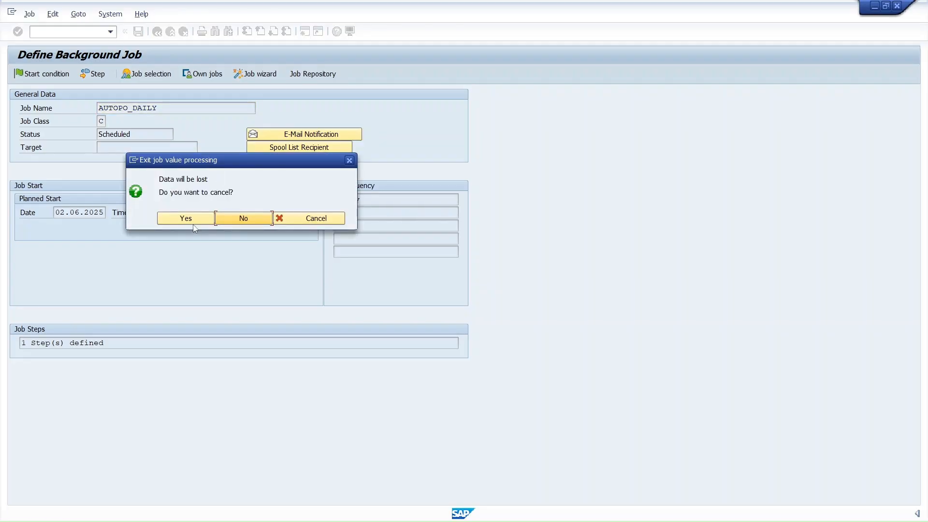
{"action": "left_click", "coordinate": [188, 219]}
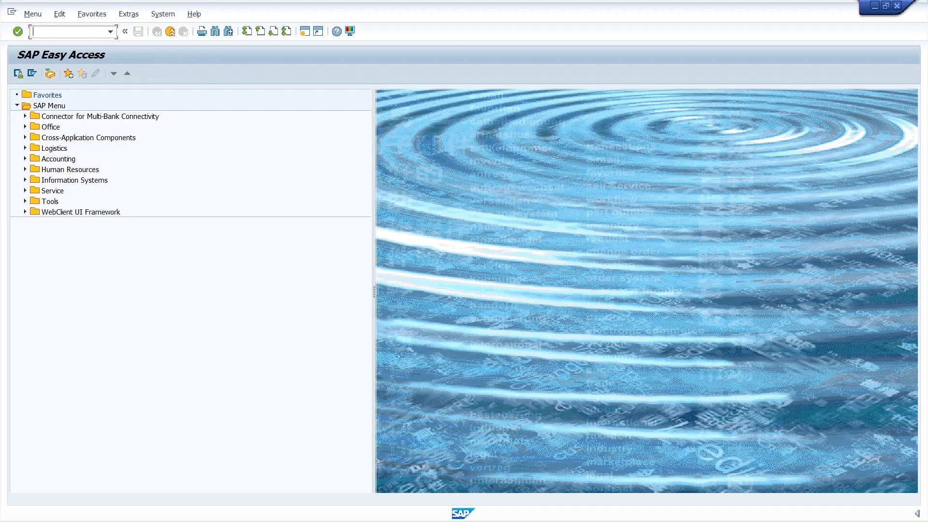
Open job selection with transaction SM37, include jobs with Scheduled status, and list the matching jobs
{"action": "type", "text": "sm37"}
{"action": "key", "text": "Return"}
{"action": "left_click", "coordinate": [47, 151]}
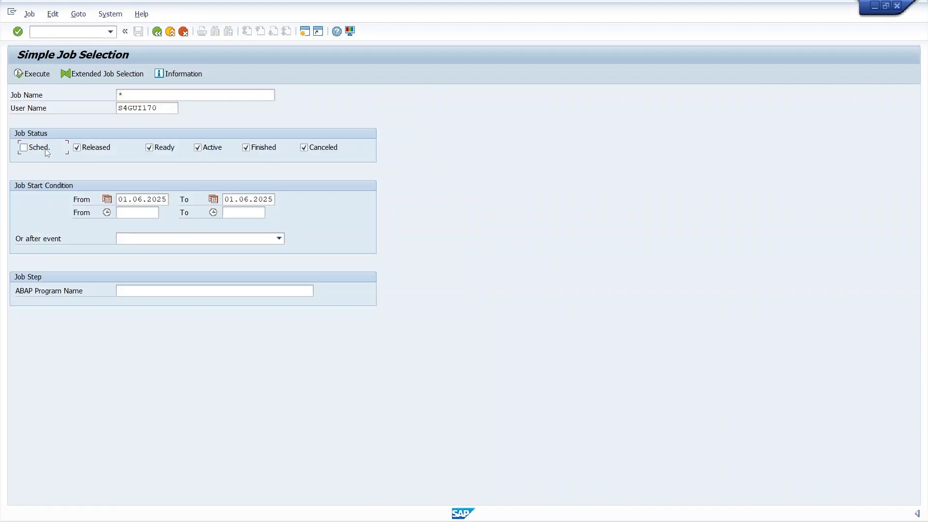
{"action": "left_click", "coordinate": [46, 152]}
{"action": "left_click", "coordinate": [33, 74]}
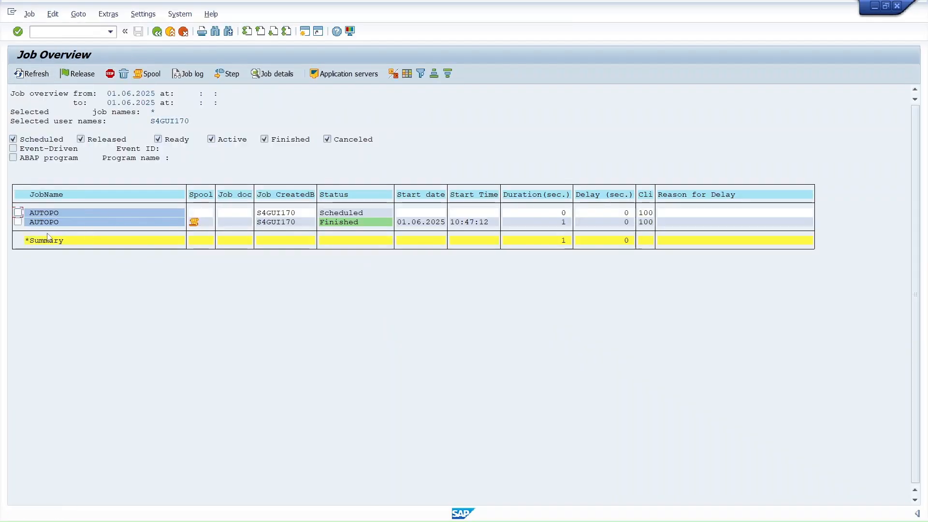
Delete the AUTOPO job with Scheduled status from the job overview and leave the overview
{"action": "left_click", "coordinate": [18, 213]}
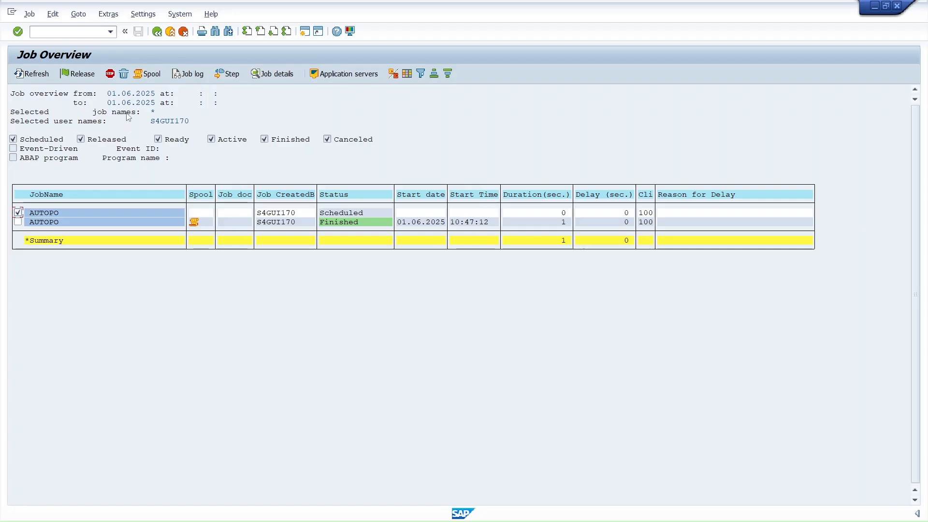
{"action": "left_click", "coordinate": [122, 73]}
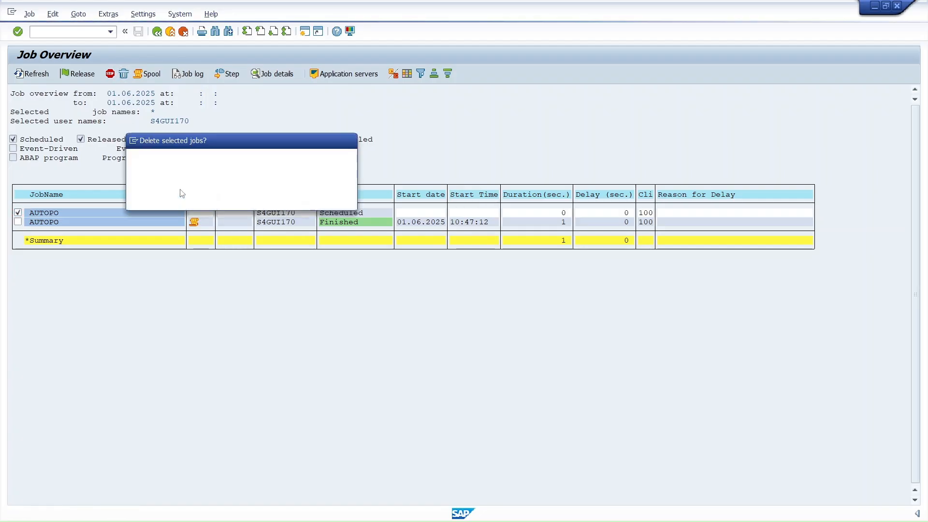
{"action": "left_click", "coordinate": [210, 205]}
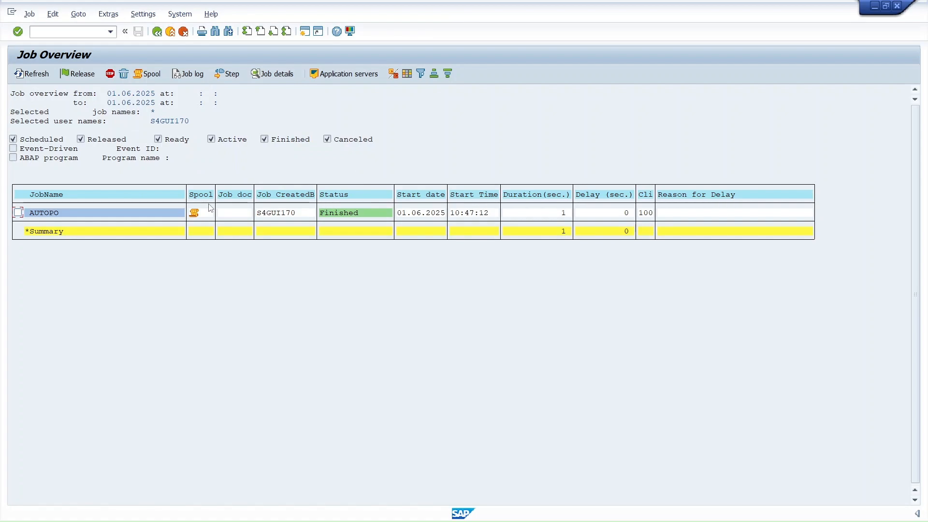
{"action": "left_click", "coordinate": [174, 33]}
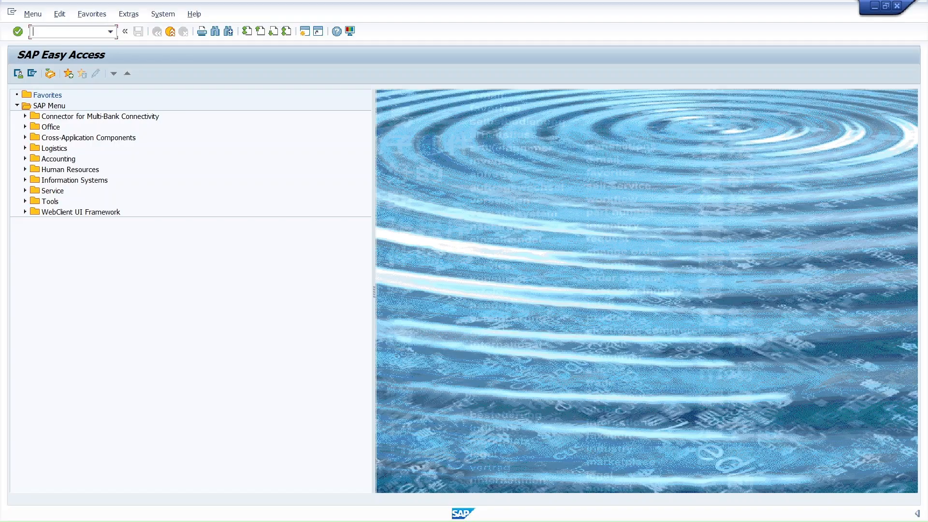
Open automatic creation of purchase orders from requisitions and examine its selection fields and parameters
{"action": "type", "text": "me59"}
{"action": "key", "text": "Return"}
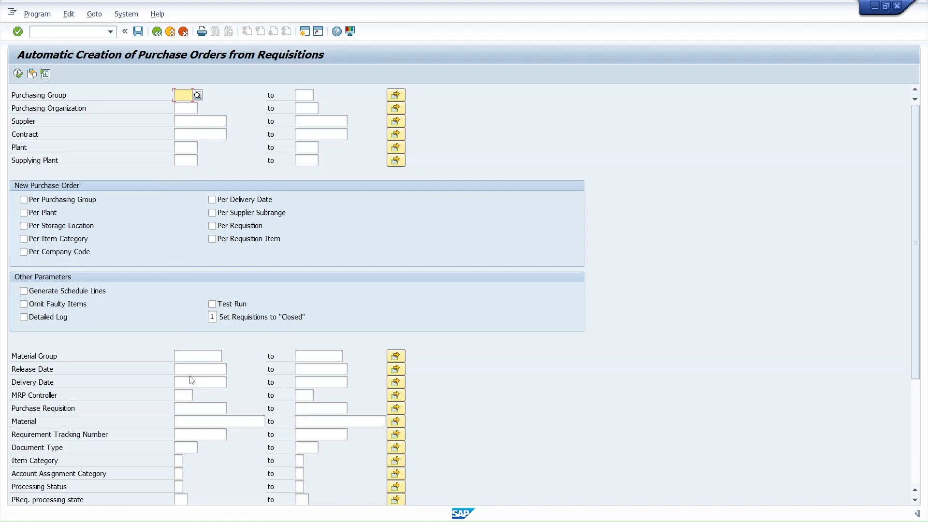
{"action": "scroll", "coordinate": [464, 294], "scroll_direction": "down", "scroll_amount": 5}
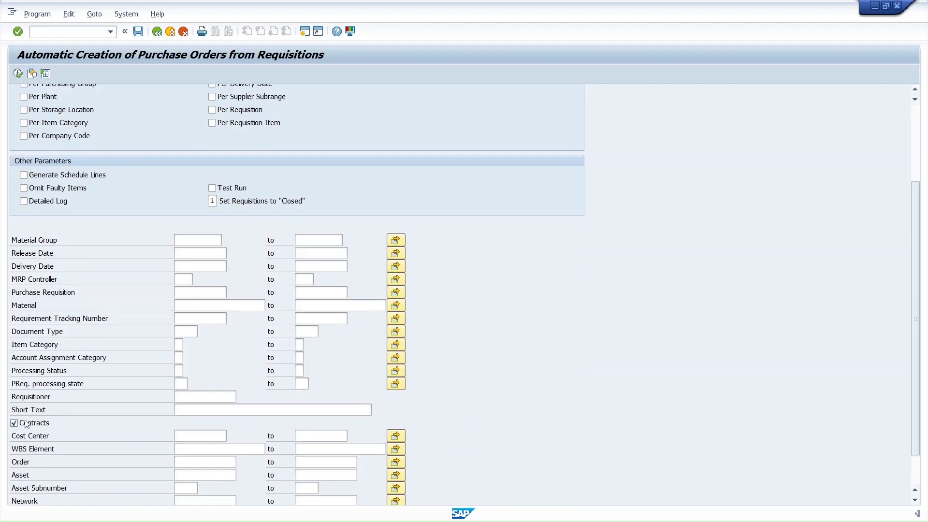
{"action": "scroll", "coordinate": [170, 175], "scroll_direction": "up", "scroll_amount": 5}
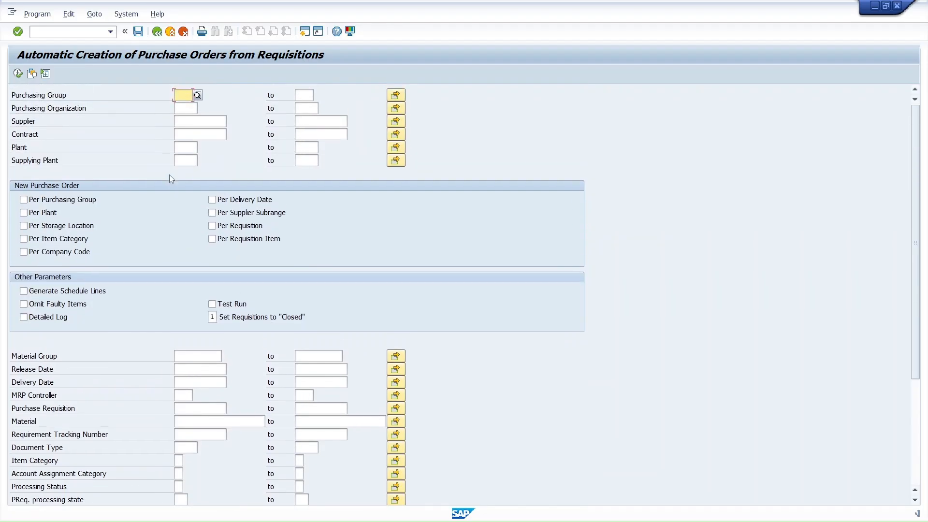